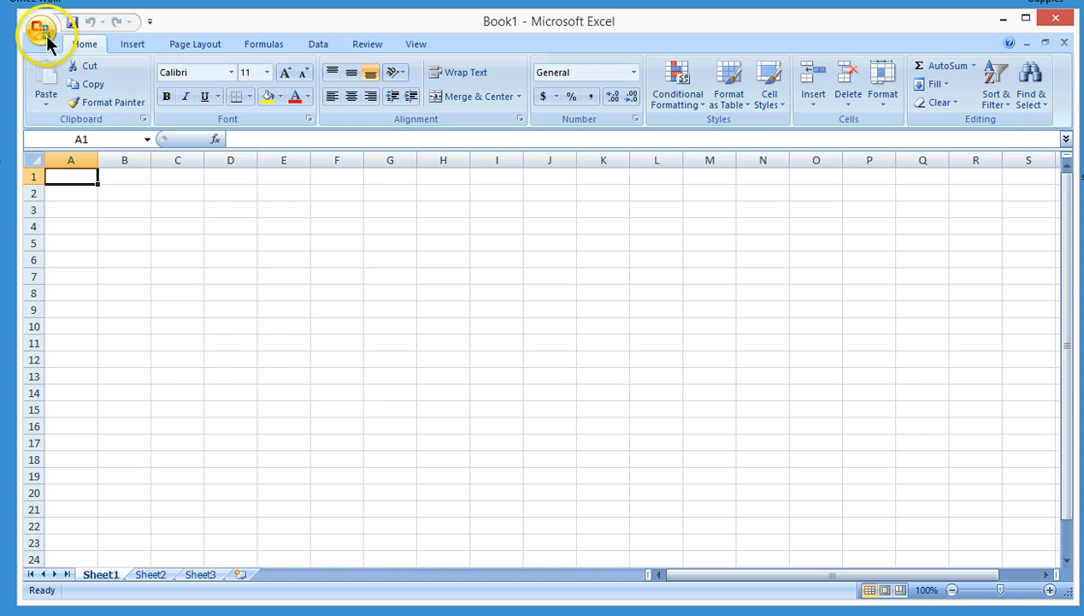
# Open the new workbook templates and browse the Home budgets category under Budgets
pyautogui.click(45, 35)
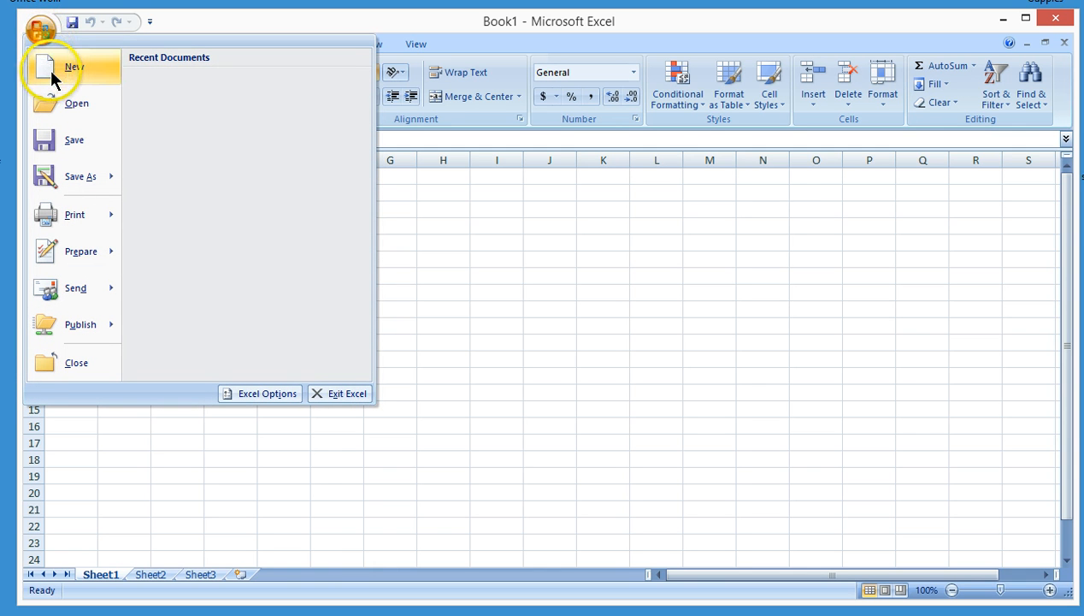
pyautogui.click(52, 69)
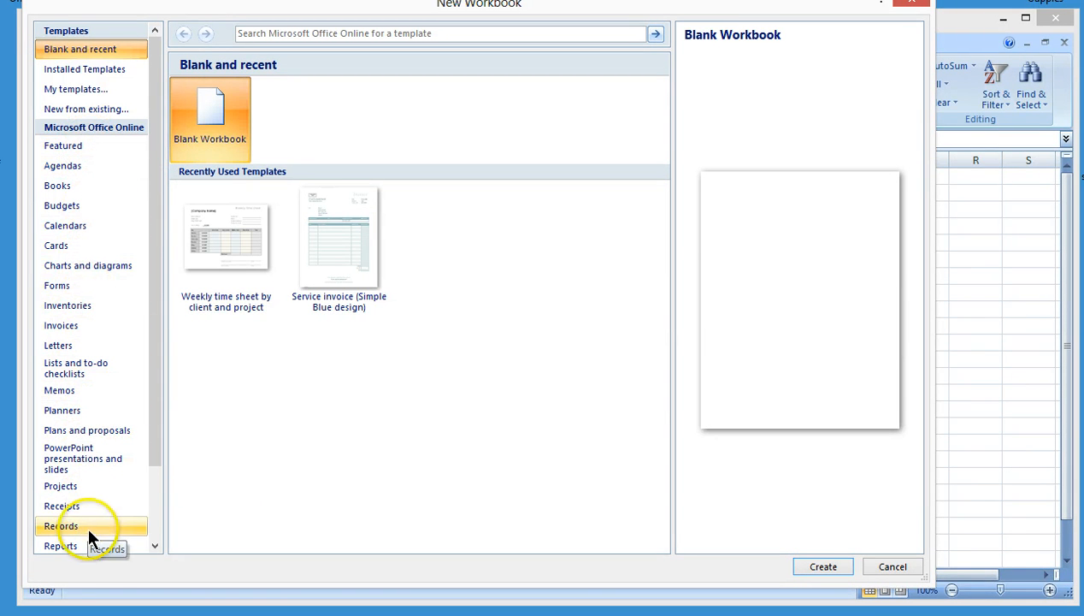
pyautogui.moveTo(152, 453); pyautogui.dragTo(150, 537)
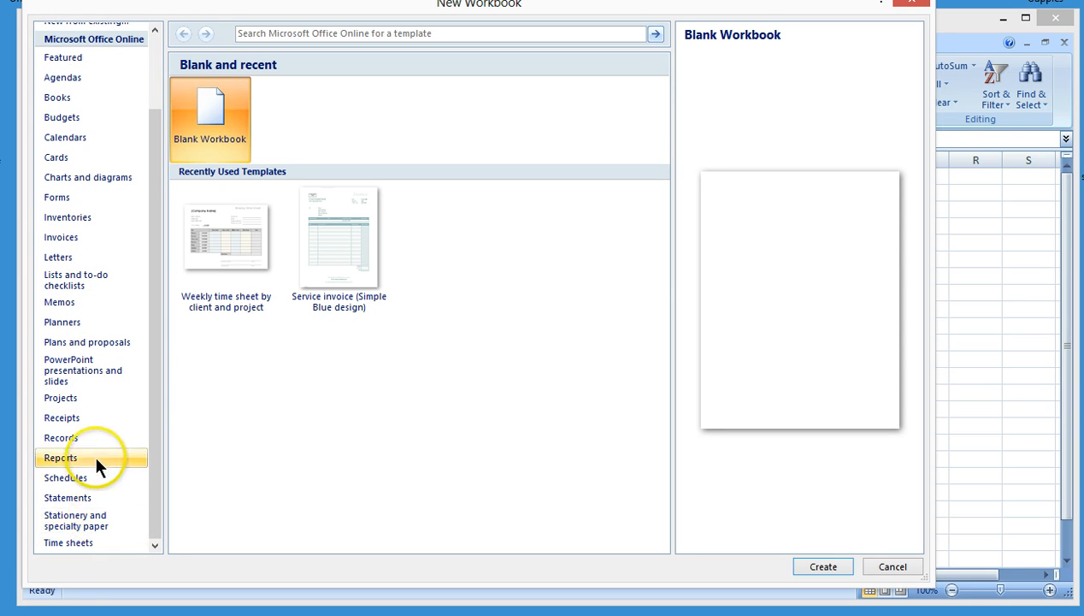
pyautogui.moveTo(154, 372); pyautogui.dragTo(160, 249)
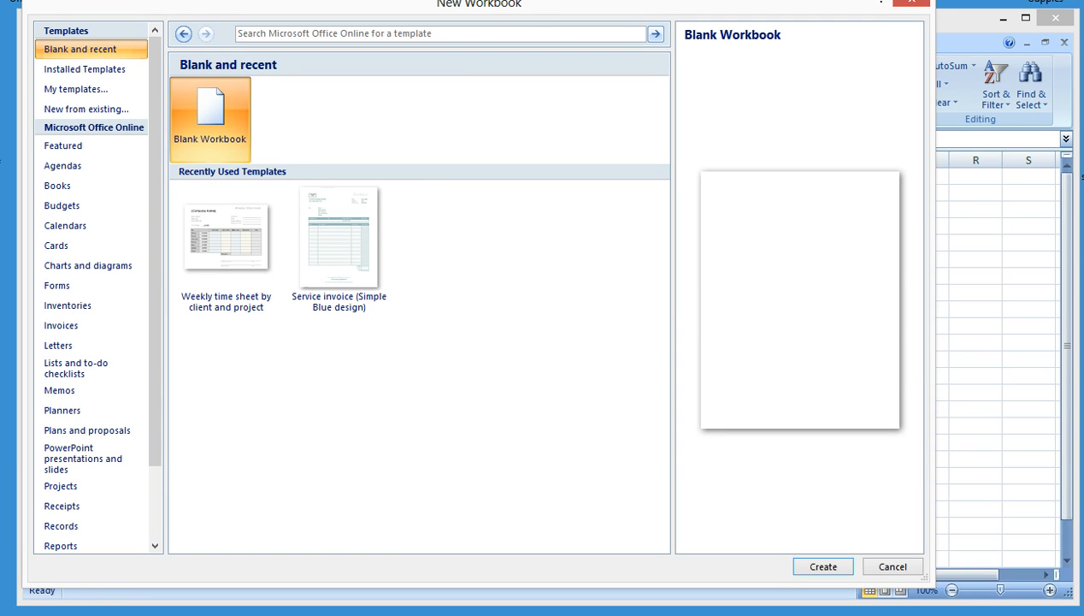
pyautogui.moveTo(521, 7); pyautogui.dragTo(522, 19)
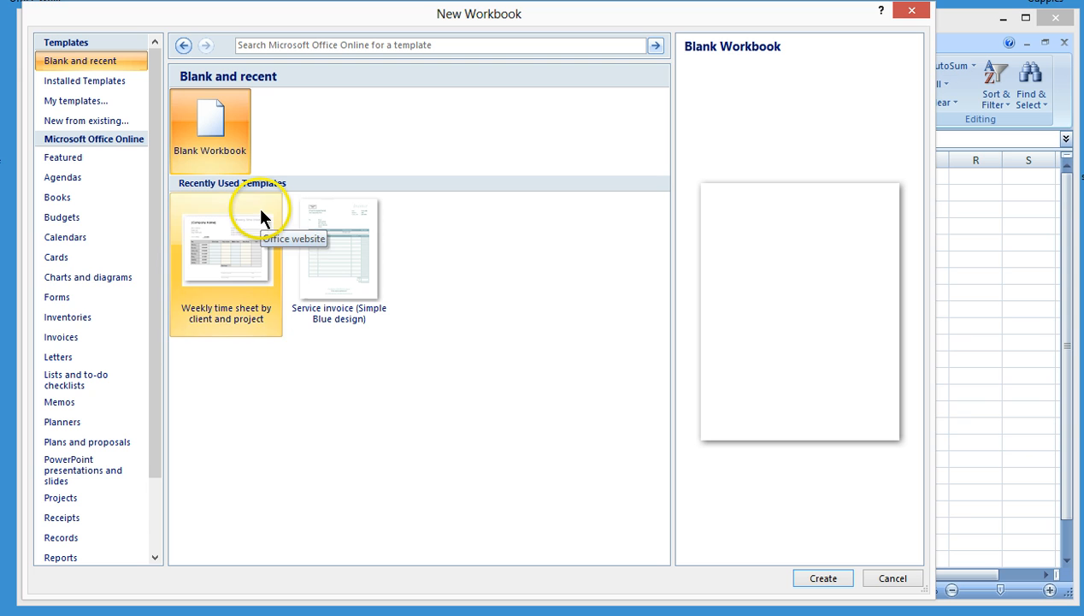
pyautogui.click(67, 217)
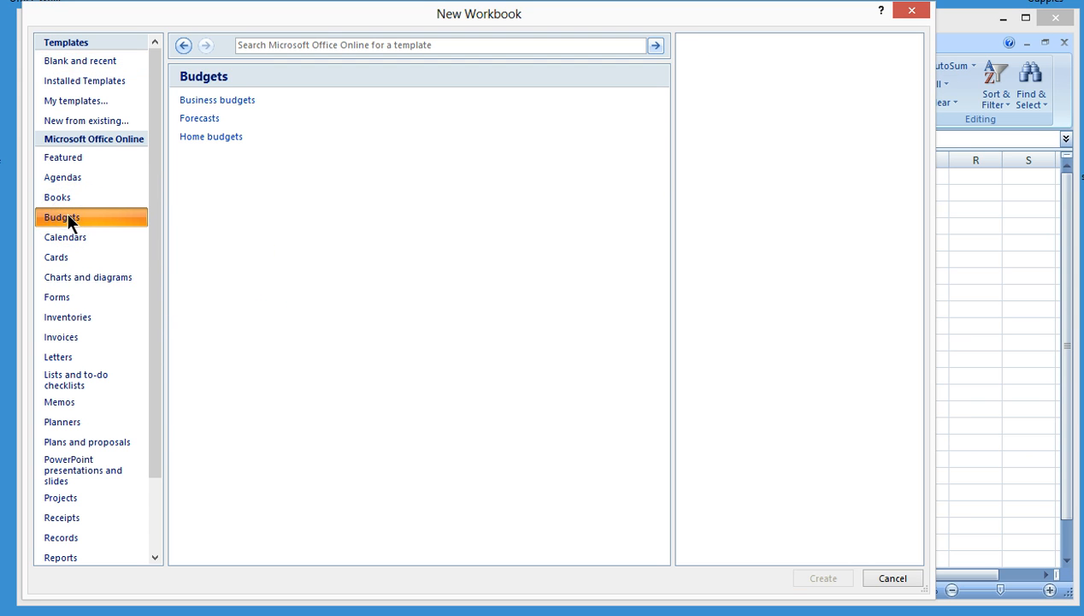
pyautogui.click(236, 139)
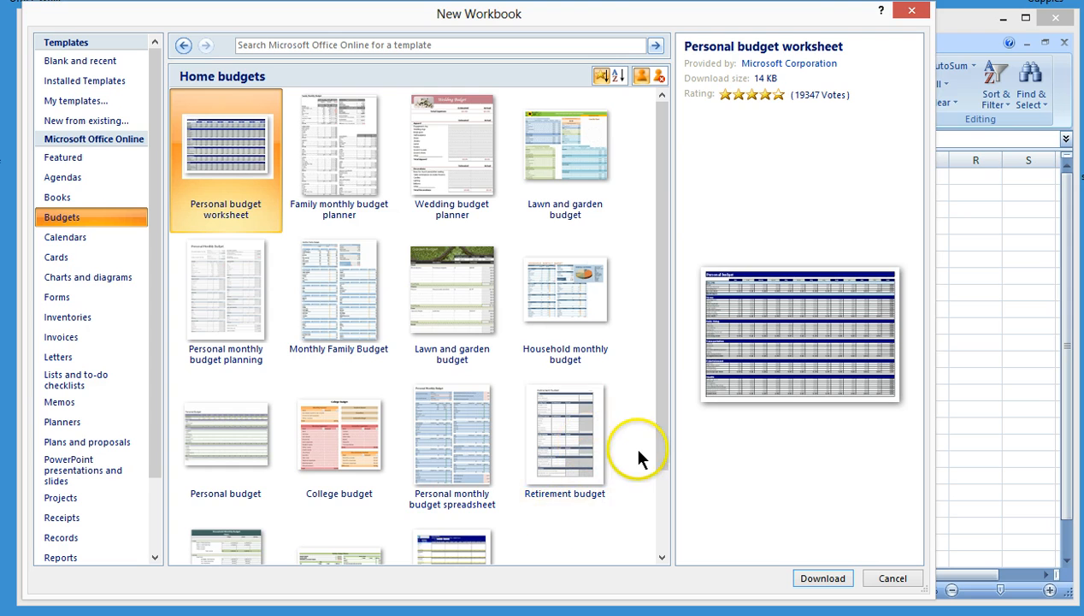
# Download the Personal monthly budget spreadsheet template
pyautogui.moveTo(657, 398); pyautogui.dragTo(661, 499)
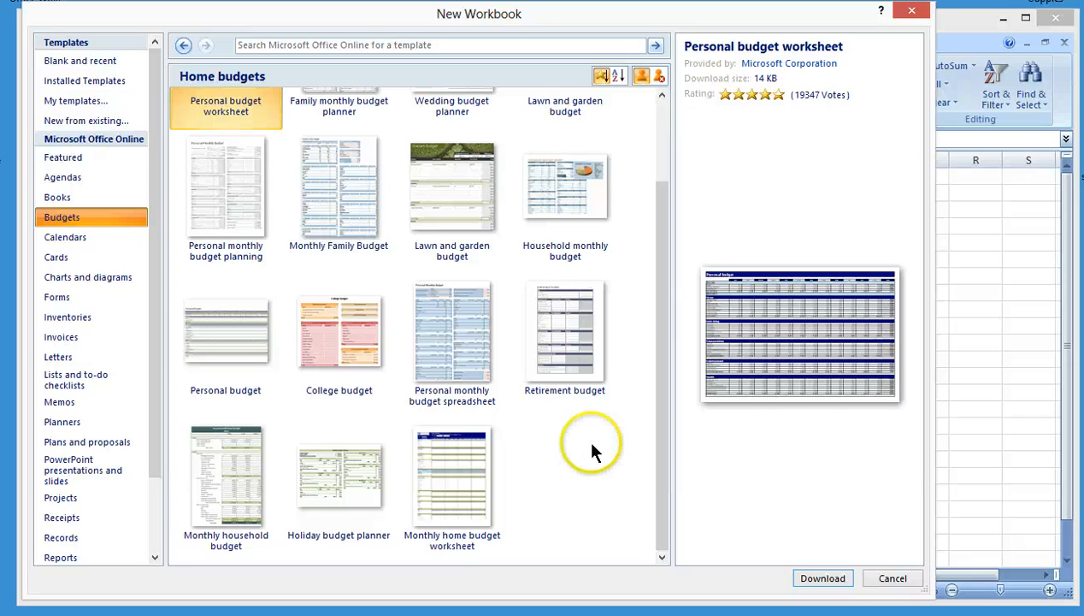
pyautogui.moveTo(654, 441); pyautogui.dragTo(666, 368)
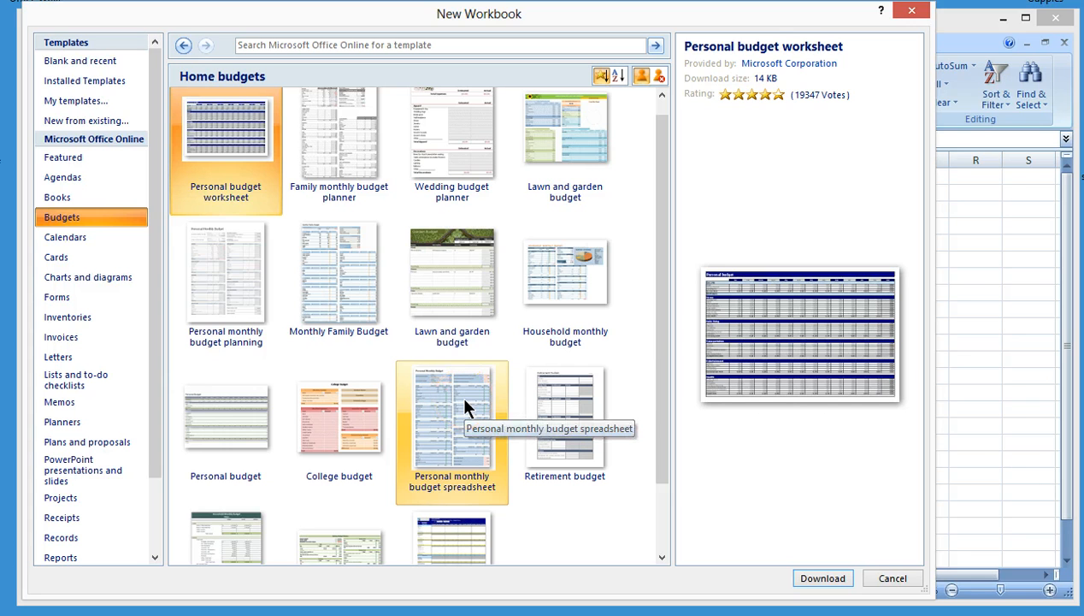
pyautogui.moveTo(656, 307); pyautogui.dragTo(648, 341)
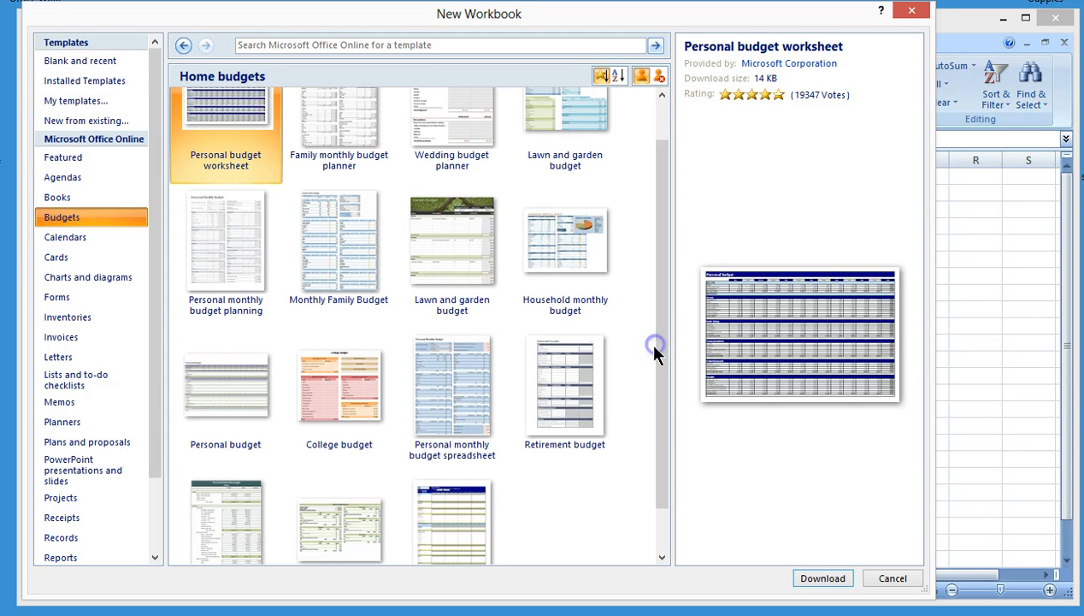
pyautogui.click(466, 387)
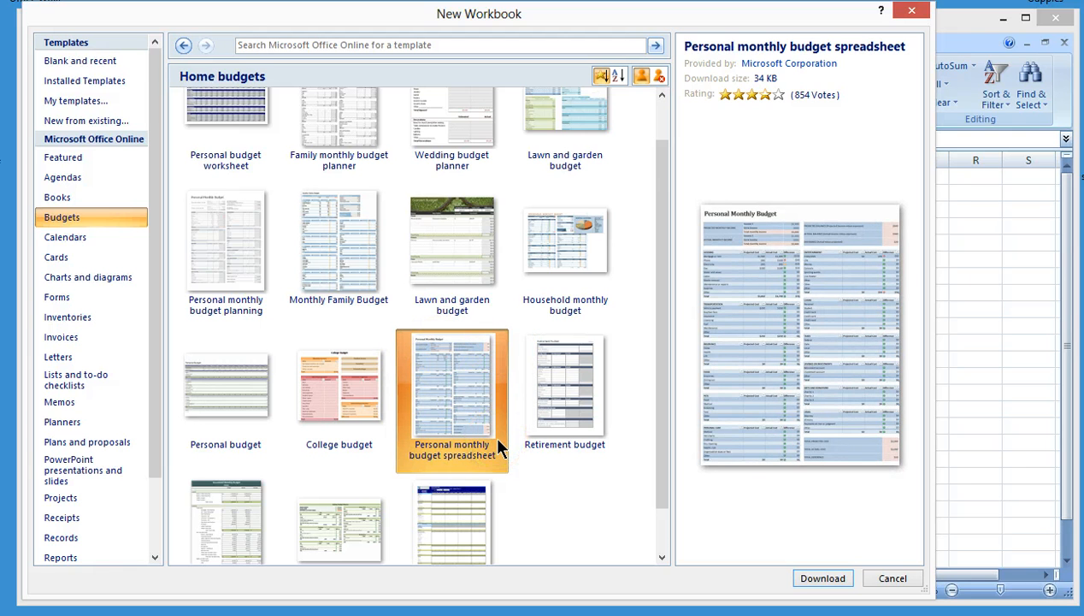
pyautogui.click(804, 581)
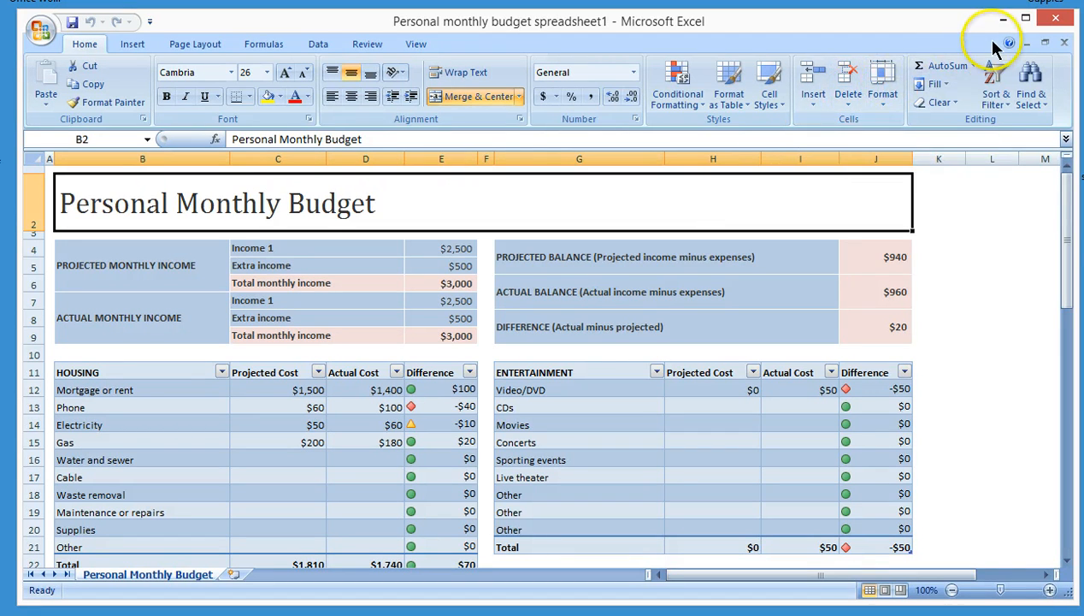
# Close the budget workbook without saving it
pyautogui.click(1052, 23)
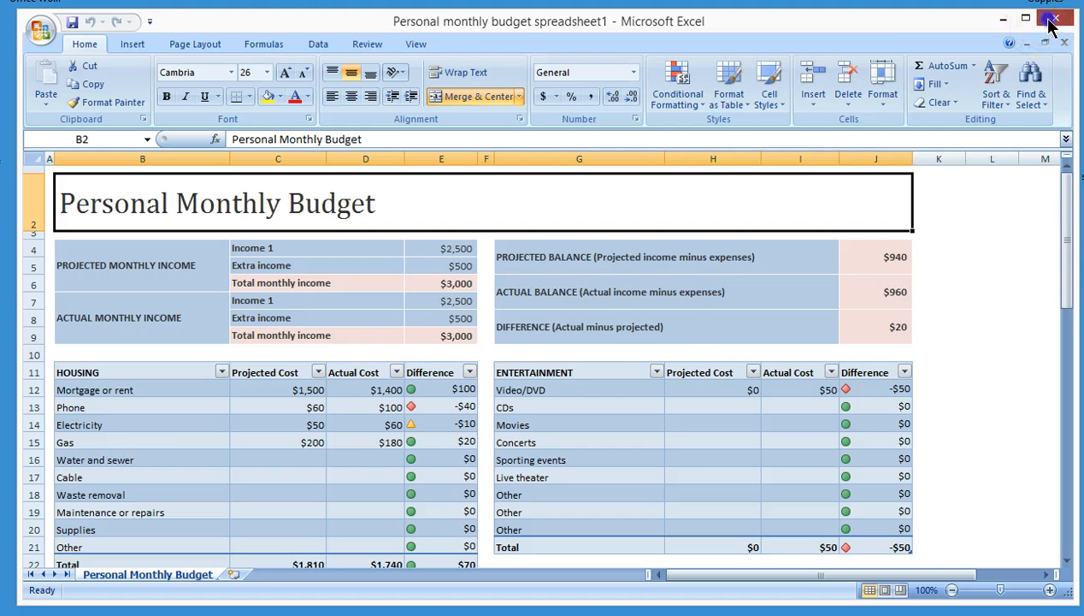
pyautogui.click(484, 341)
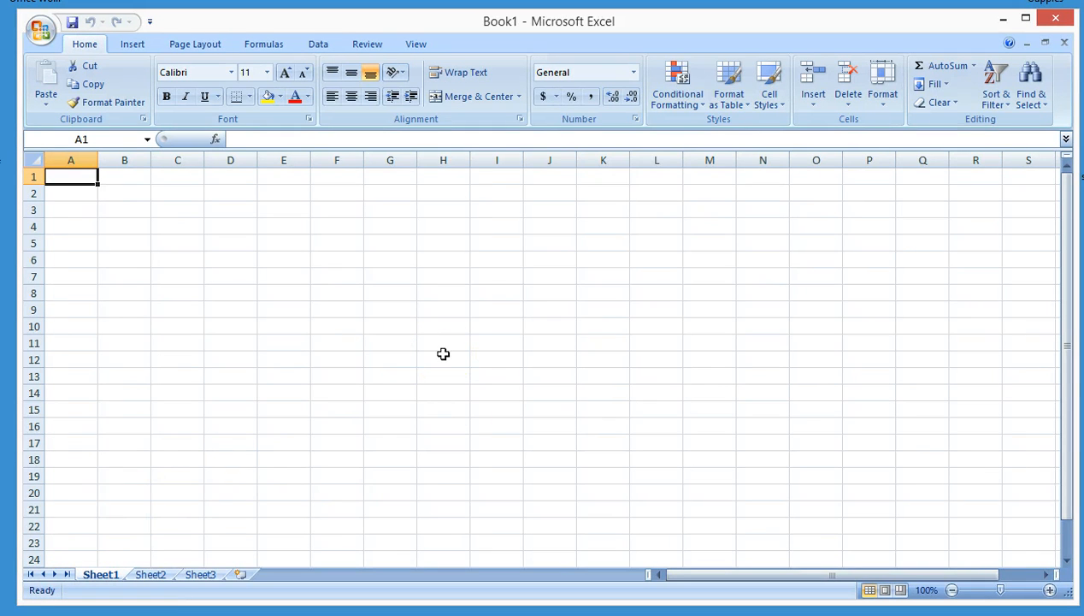
pyautogui.click(292, 243)
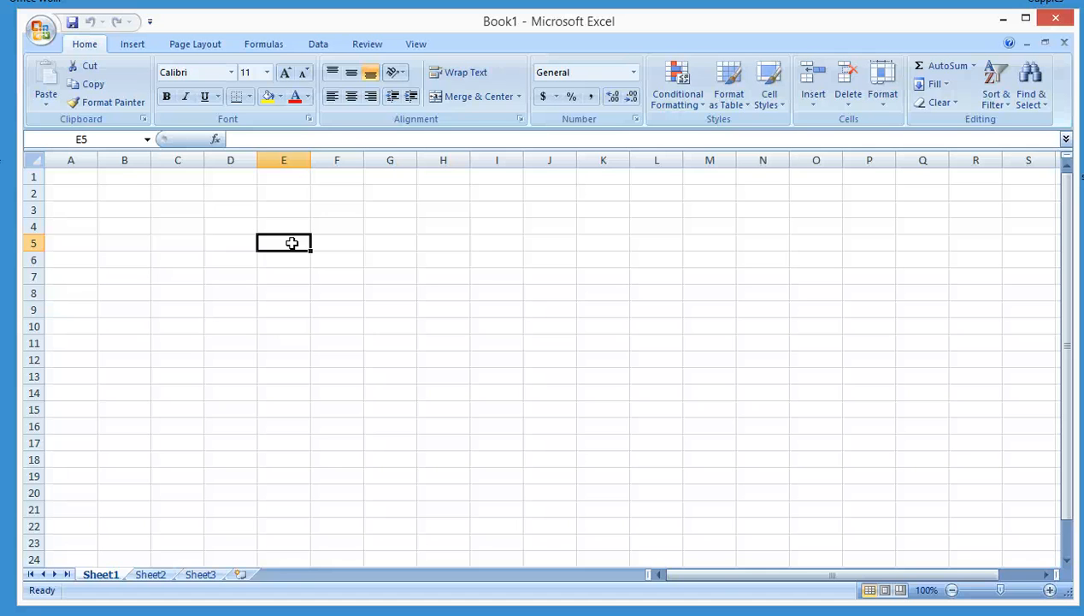
pyautogui.click(291, 260)
pyautogui.click(290, 289)
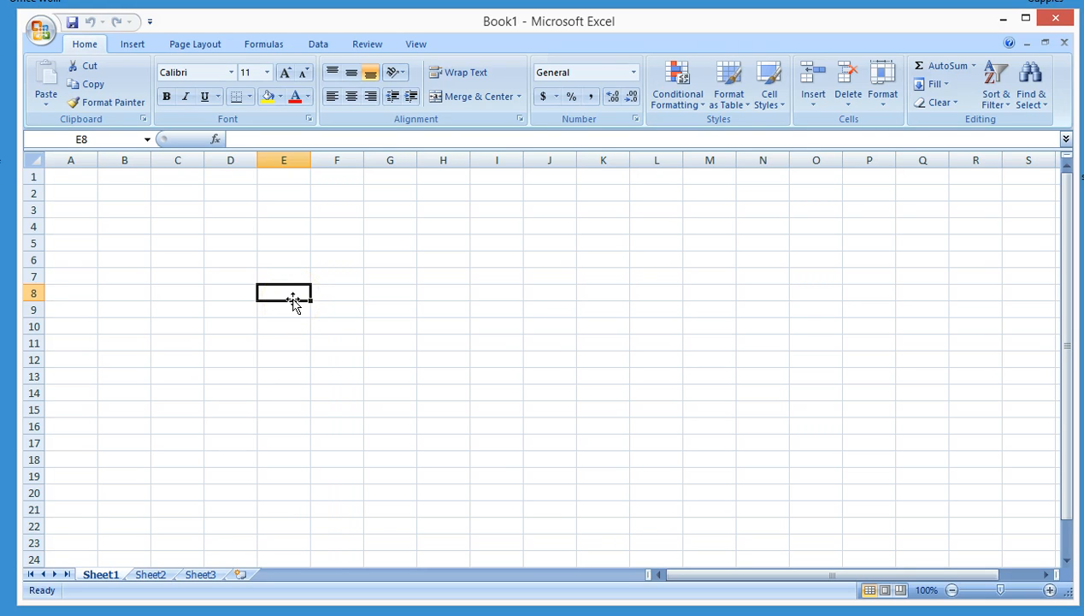
pyautogui.write('=')
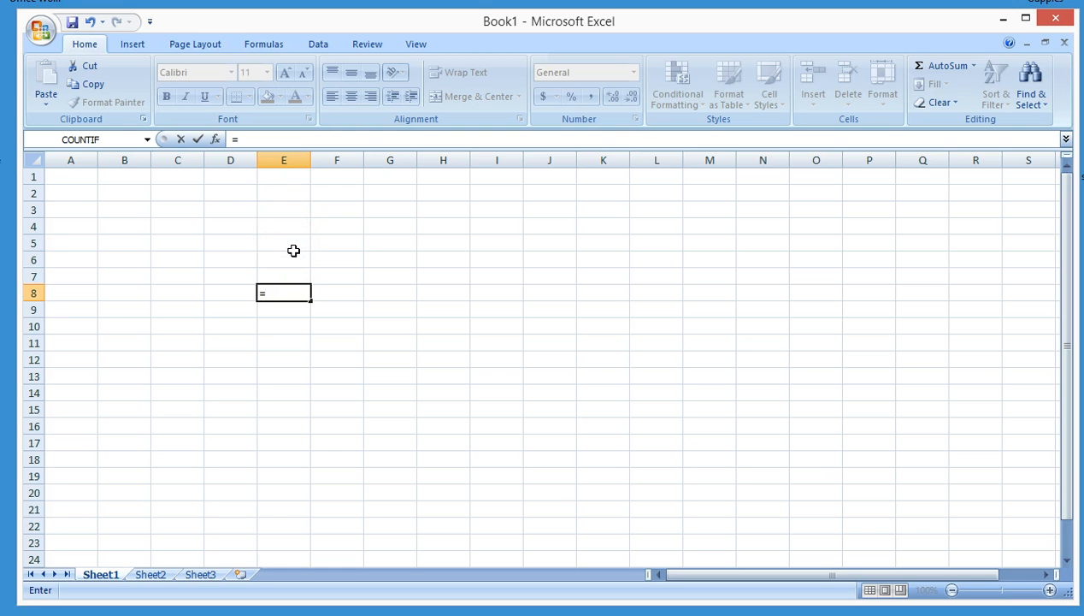
pyautogui.press('Escape')
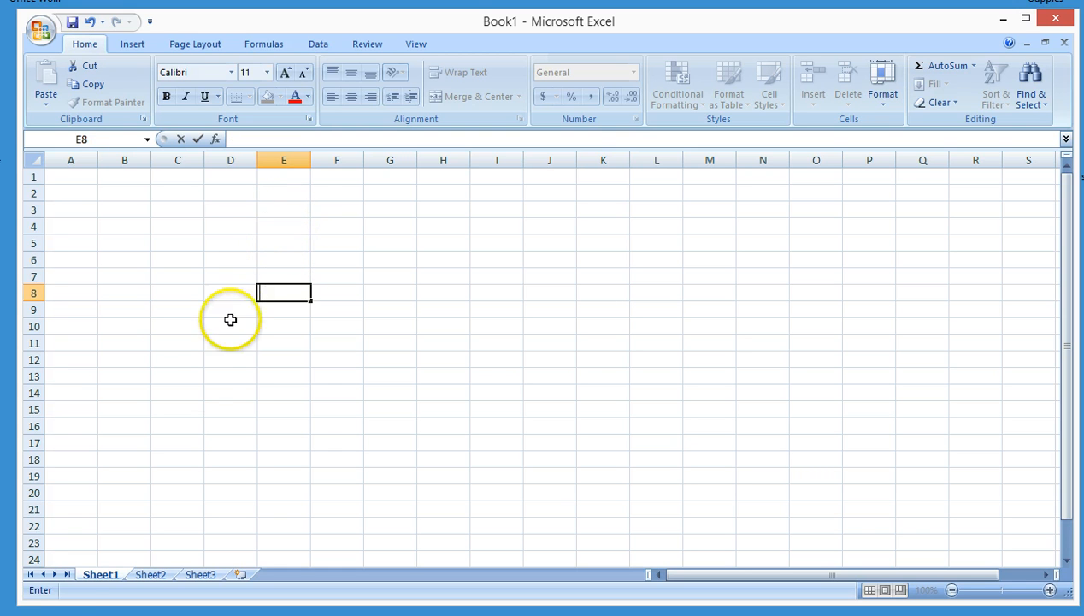
# Enter blue, red and black across cells G10 to I10 and check each cell's contents
pyautogui.click(377, 321)
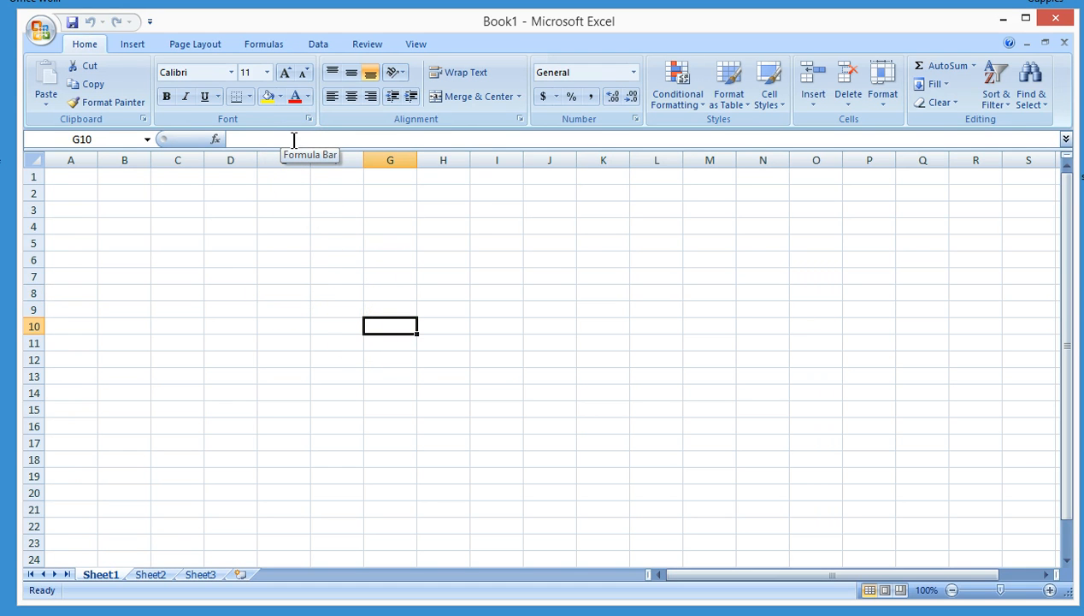
pyautogui.click(337, 140)
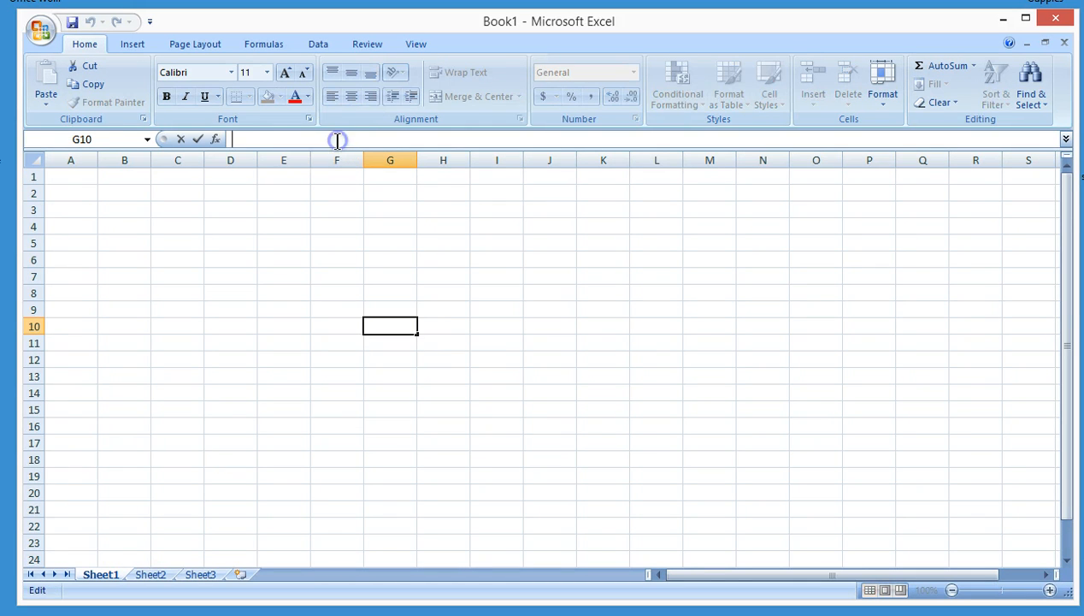
pyautogui.write('blue')
pyautogui.press('Tab')
pyautogui.write('red')
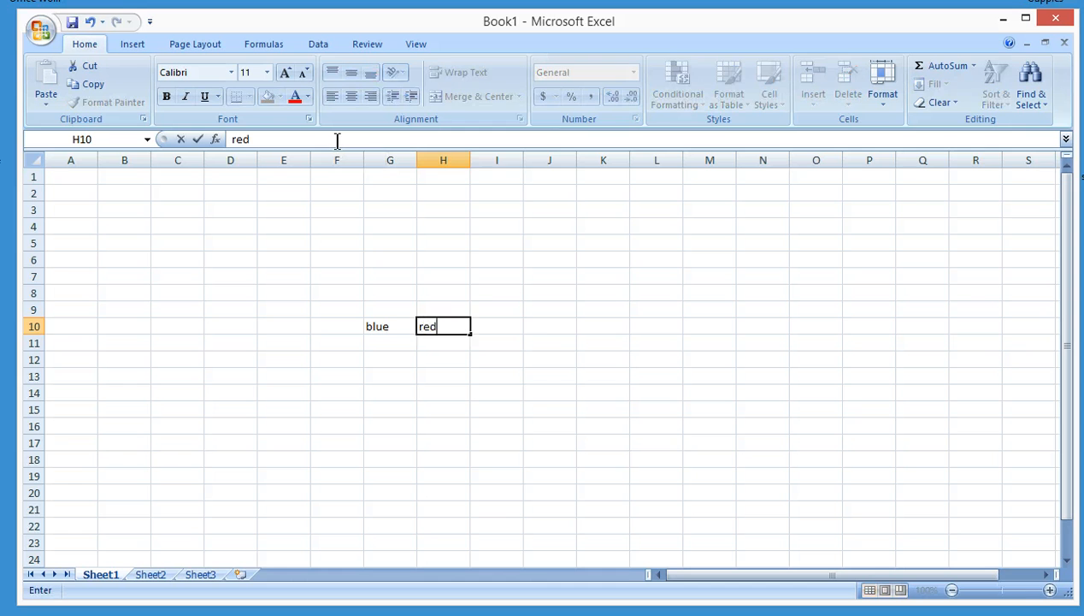
pyautogui.press('Tab')
pyautogui.write('black')
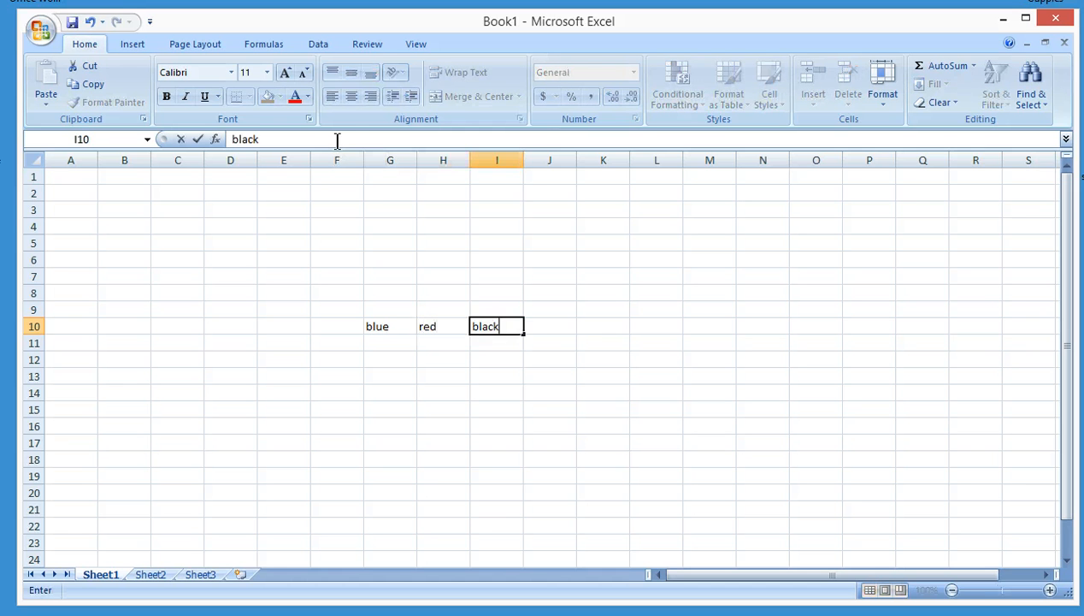
pyautogui.press('Return')
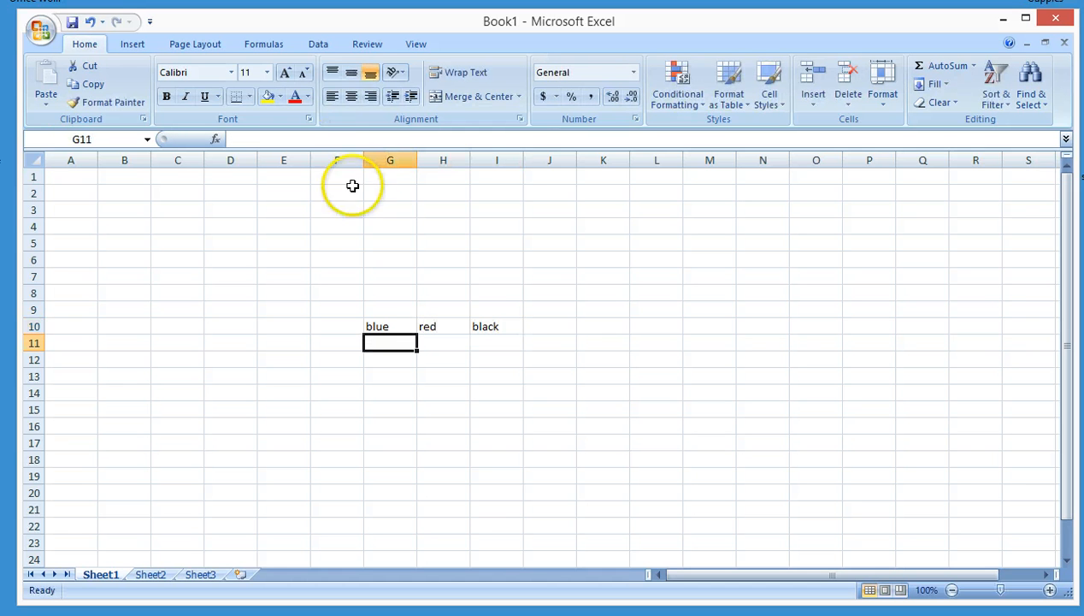
pyautogui.click(388, 326)
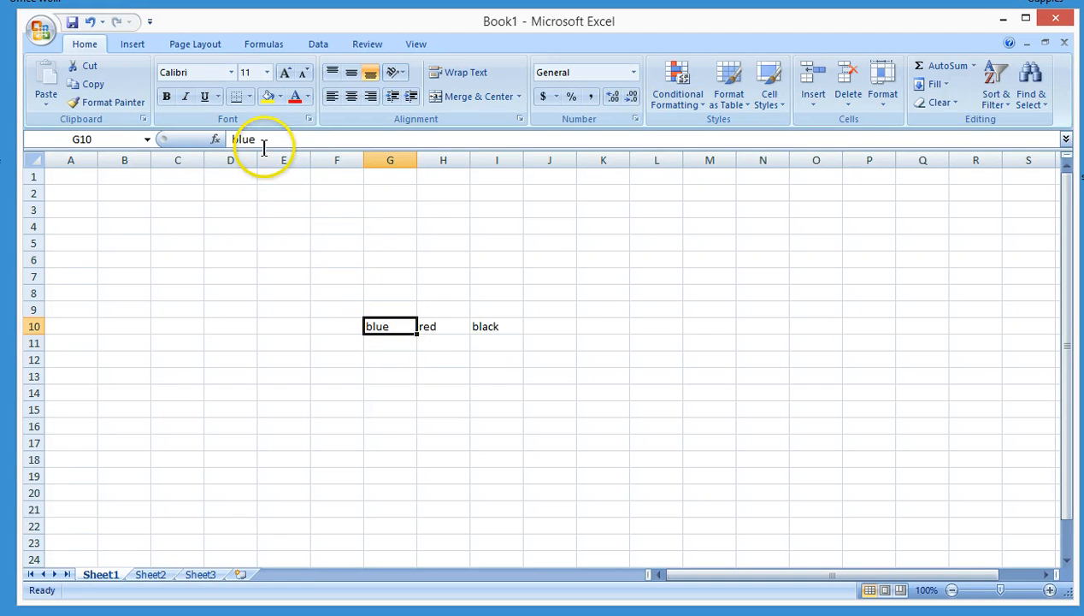
pyautogui.click(427, 324)
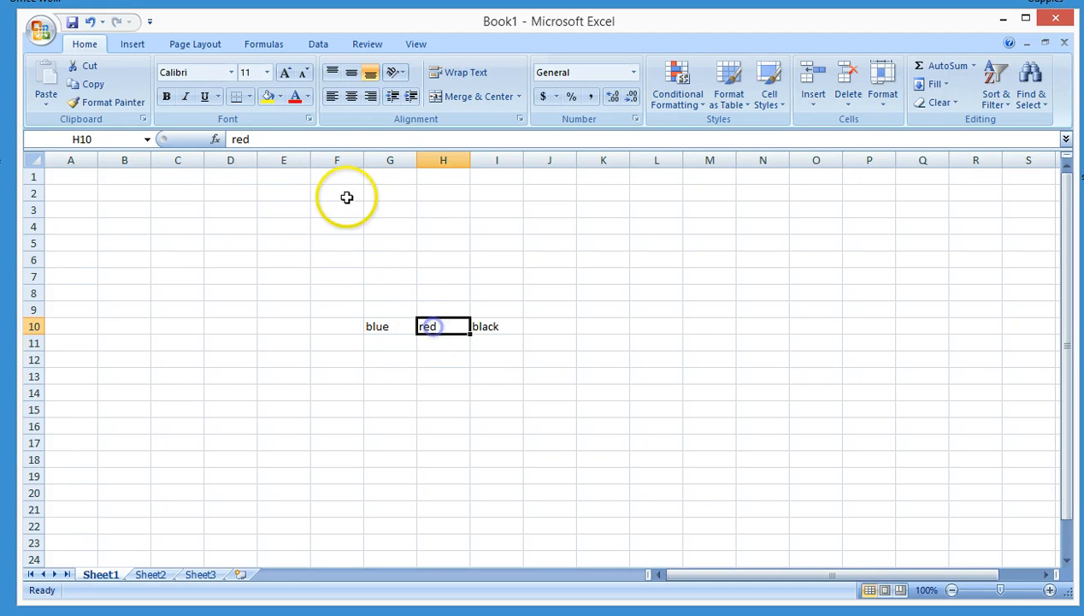
pyautogui.click(495, 326)
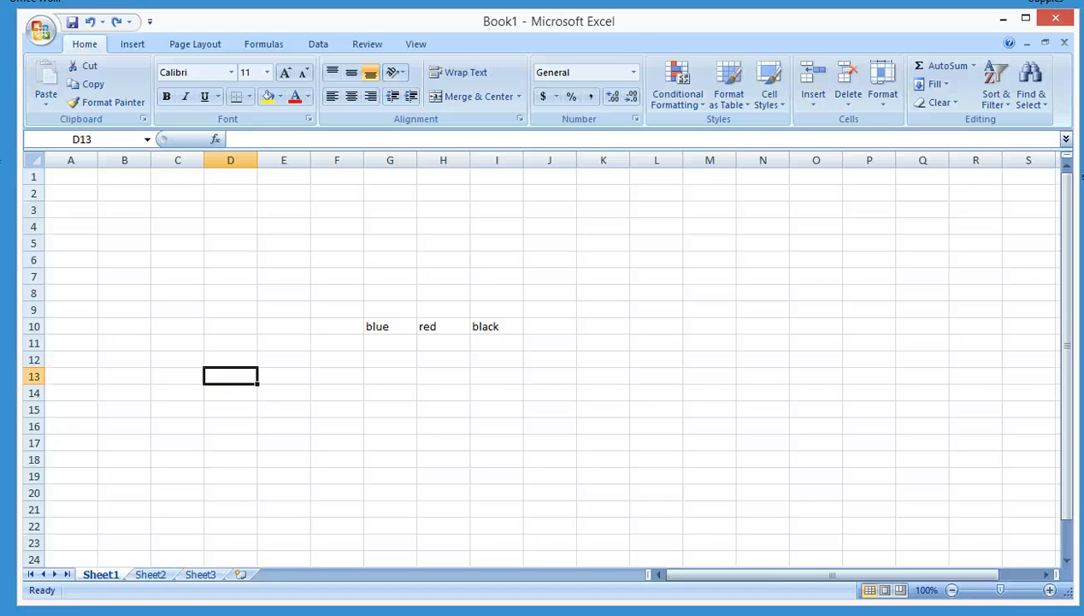
# Enter overtime, hours and total on three separate lines inside cell D13
pyautogui.write('ovetime')
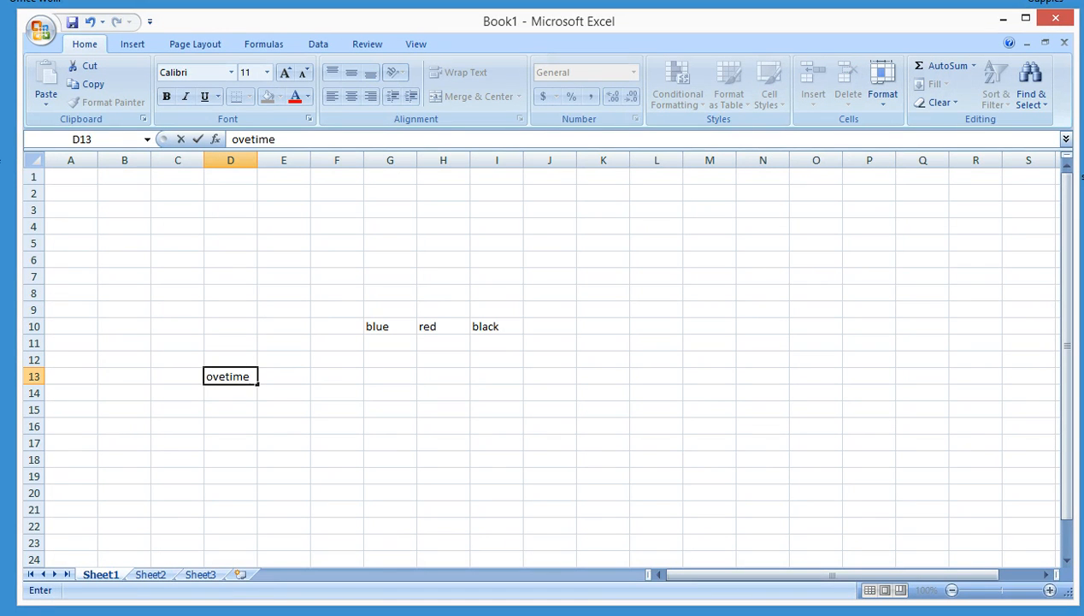
pyautogui.press('BackSpace')
pyautogui.press('BackSpace')
pyautogui.press('BackSpace')
pyautogui.press('BackSpace')
pyautogui.write('rtime')
pyautogui.press('alt')
pyautogui.hotkey('alt', 'Return')
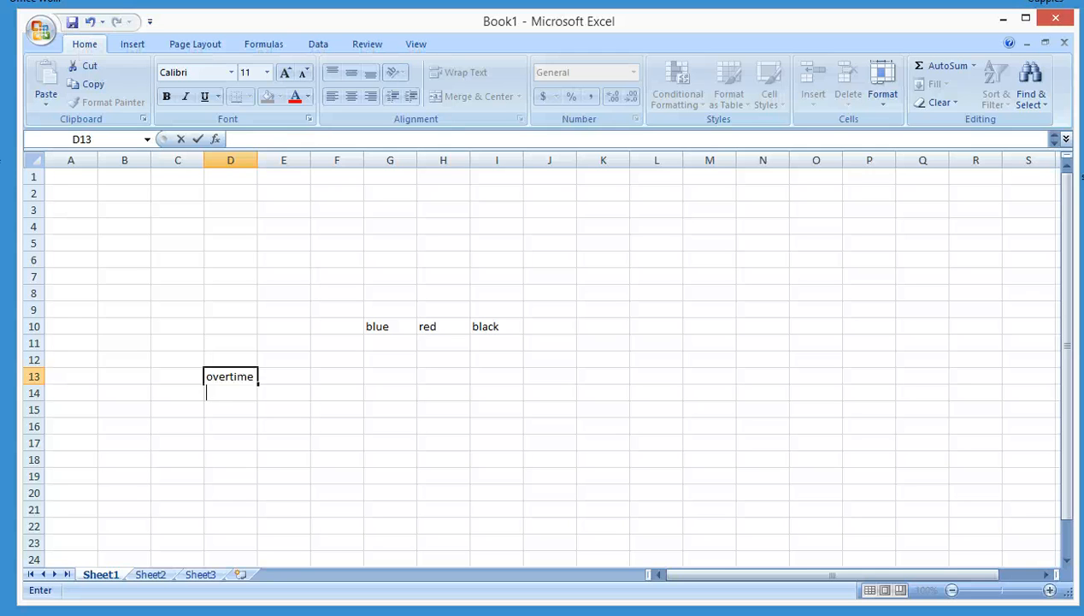
pyautogui.write('hours')
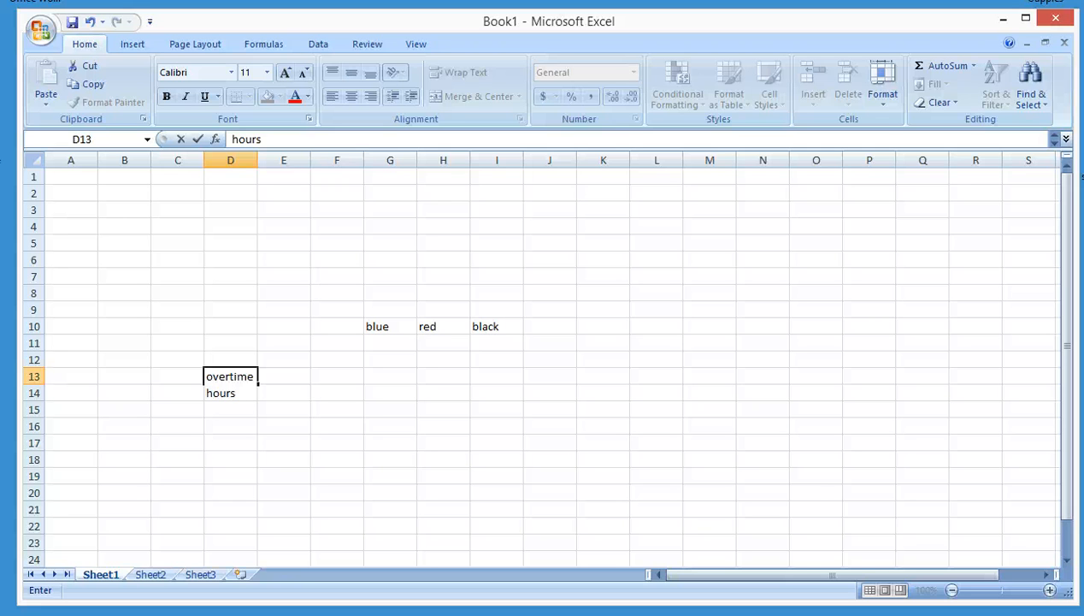
pyautogui.hotkey('alt', 'Return')
pyautogui.write('total')
pyautogui.press('Return')
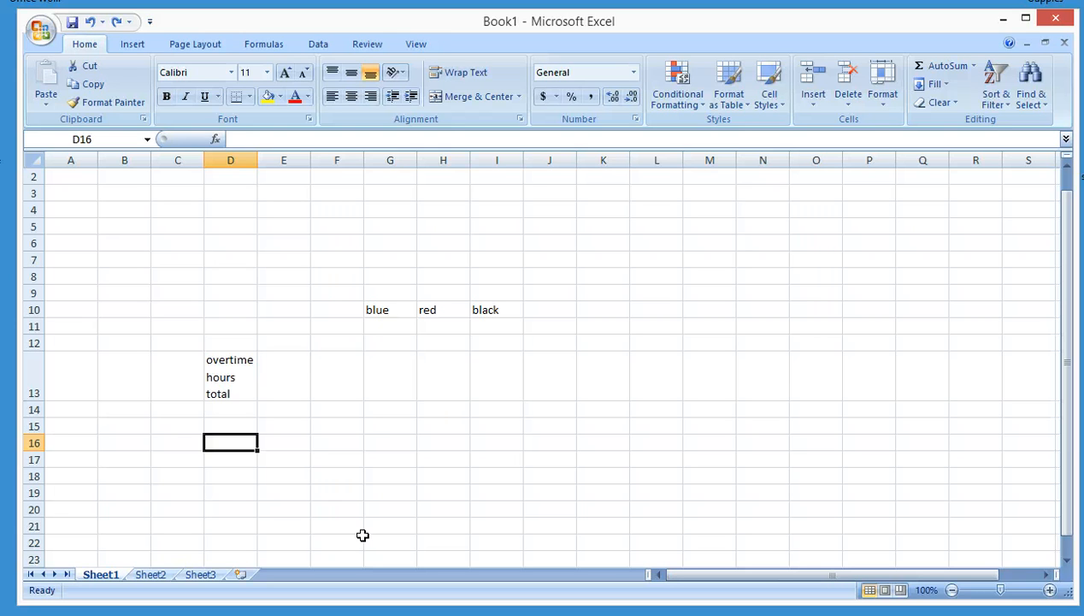
# Enter abcdefghijklmn in cell D16
pyautogui.write('abcdef')
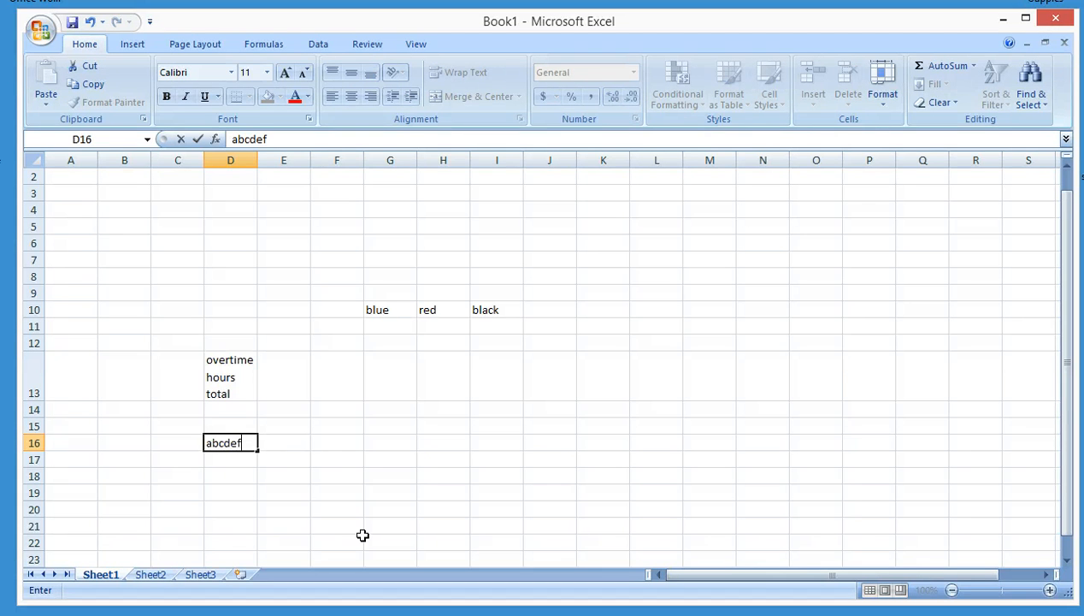
pyautogui.write('ghijklmn')
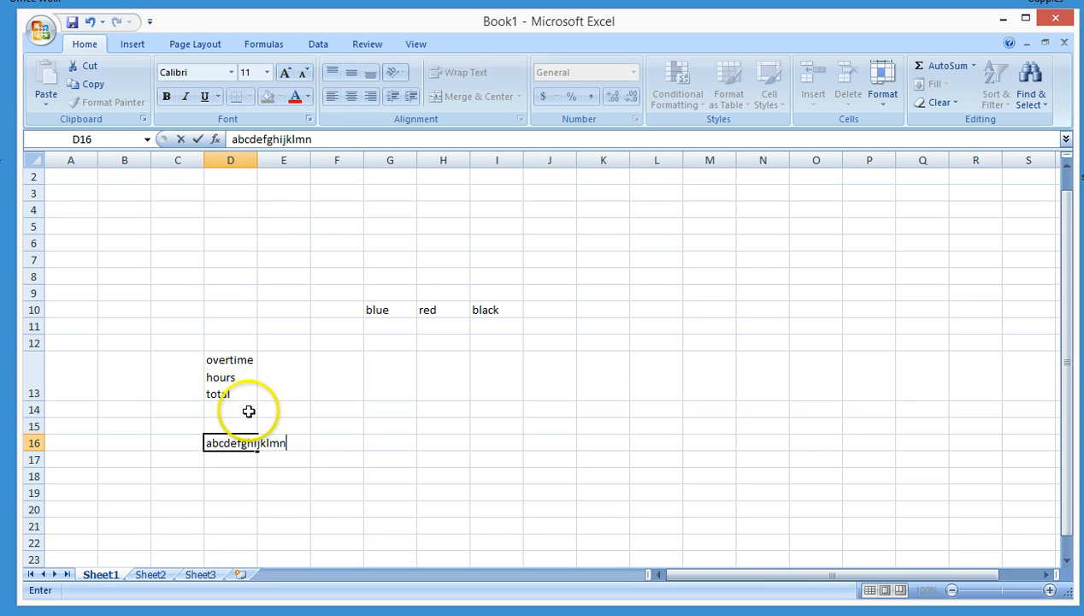
pyautogui.press('Return')
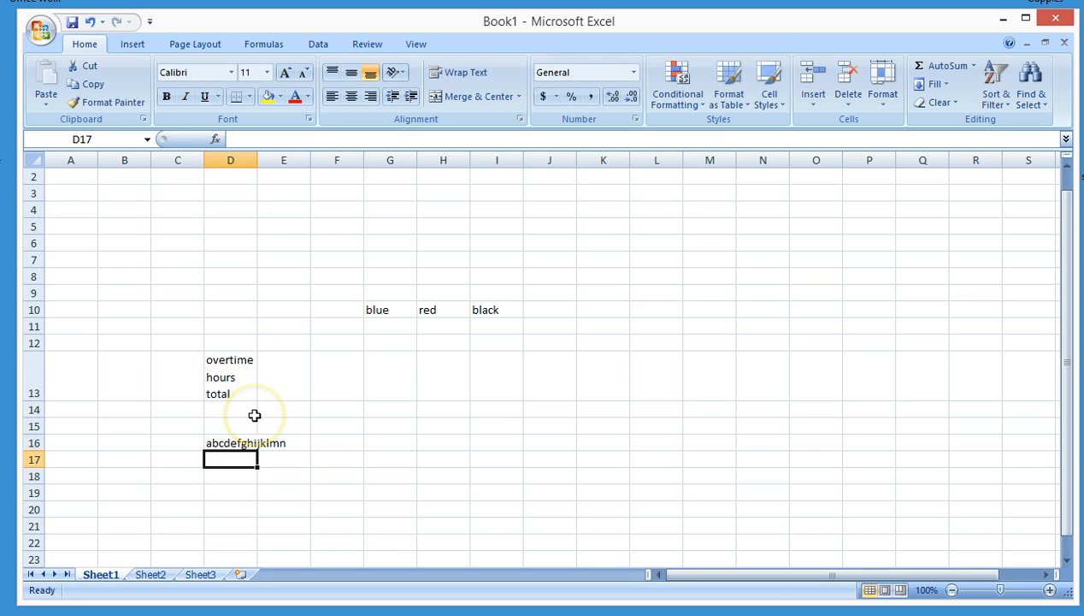
# Enter the user's surname in cell E16
pyautogui.click(296, 444)
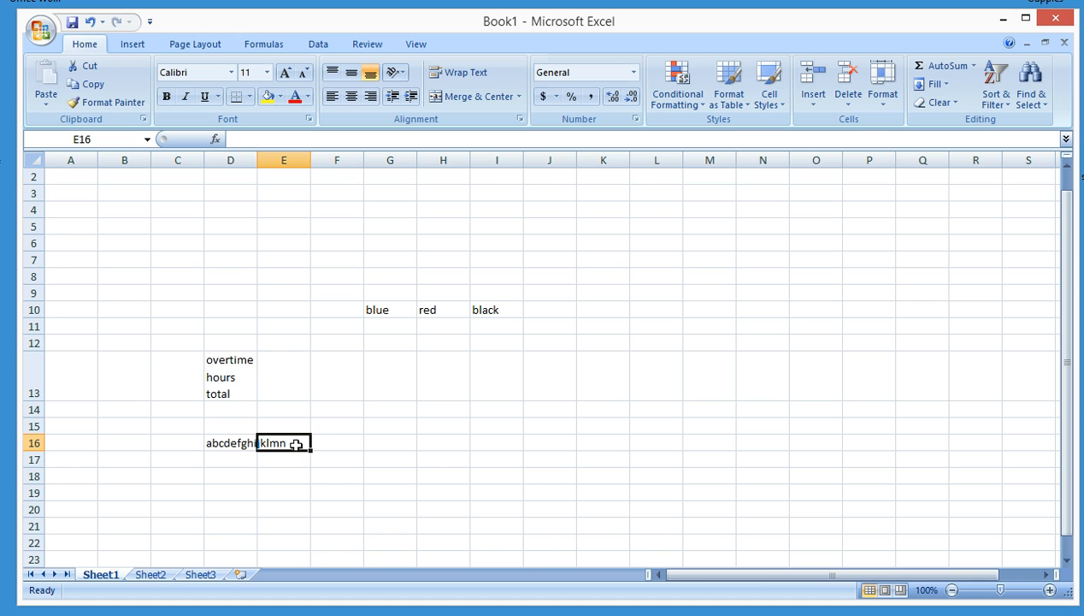
pyautogui.write('threat')
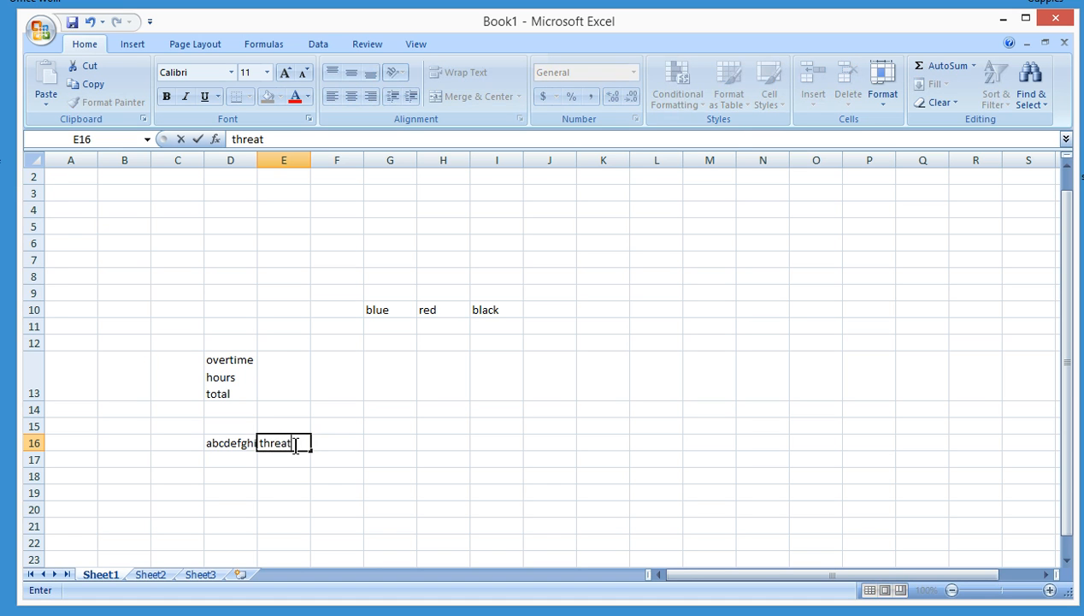
pyautogui.press('Return')
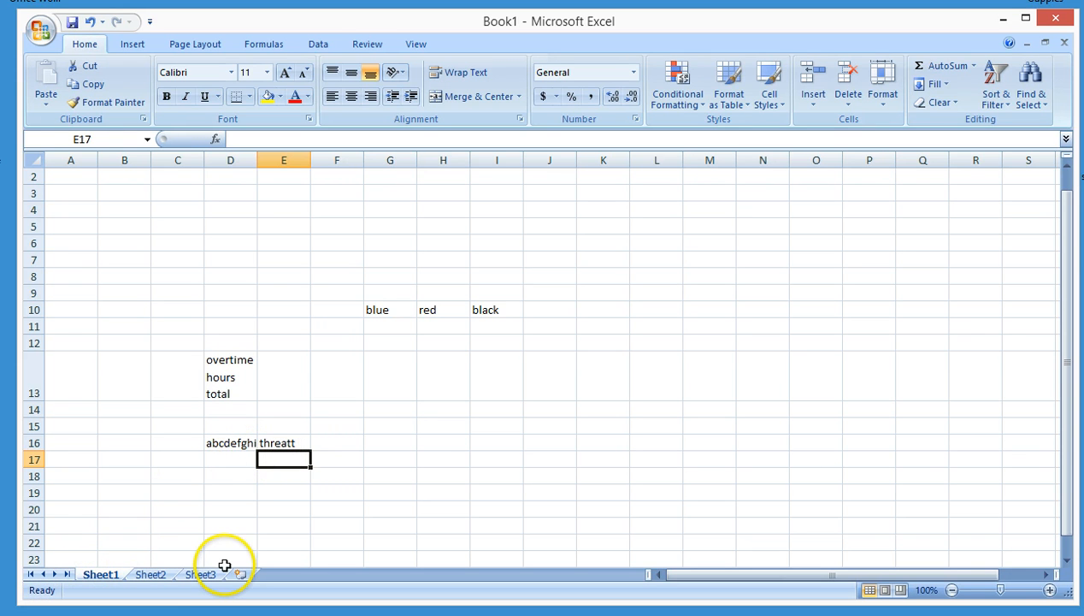
# Autofit column D's width to fit its longest entry
pyautogui.click(242, 209)
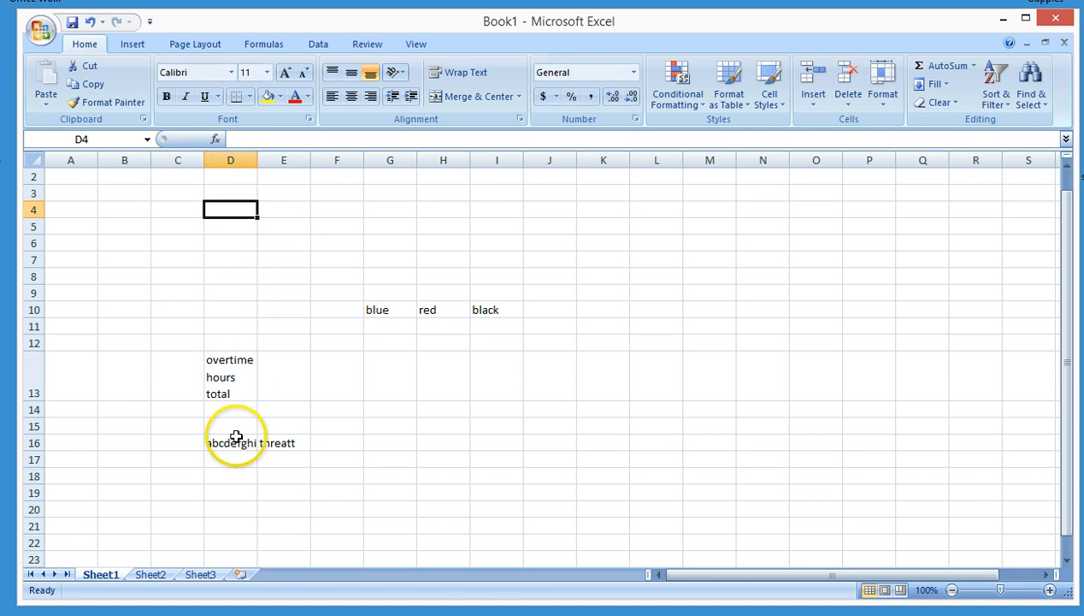
pyautogui.click(239, 160)
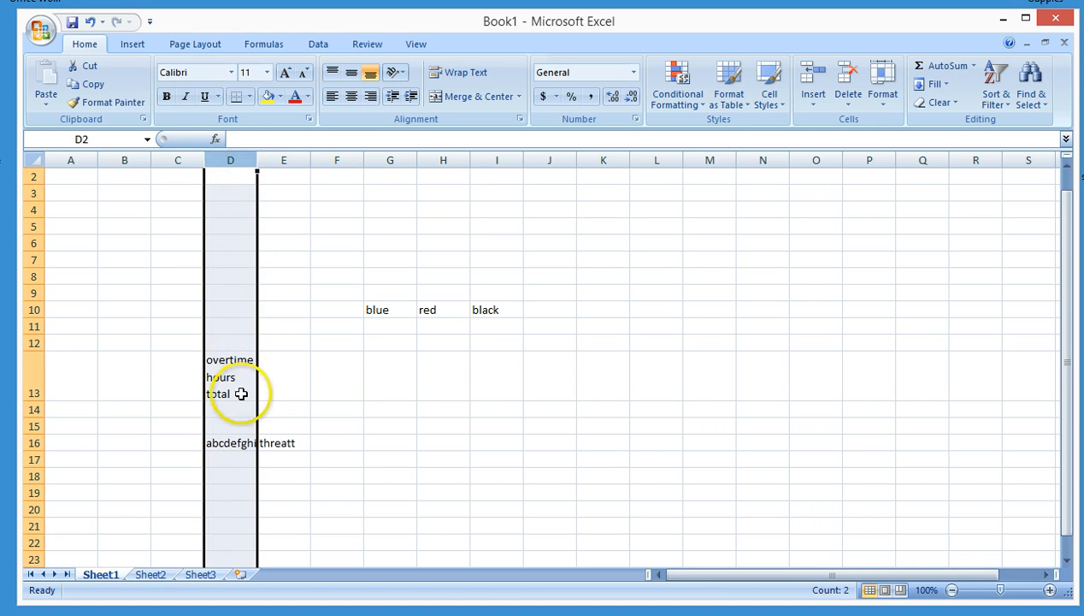
pyautogui.doubleClick(256, 164)
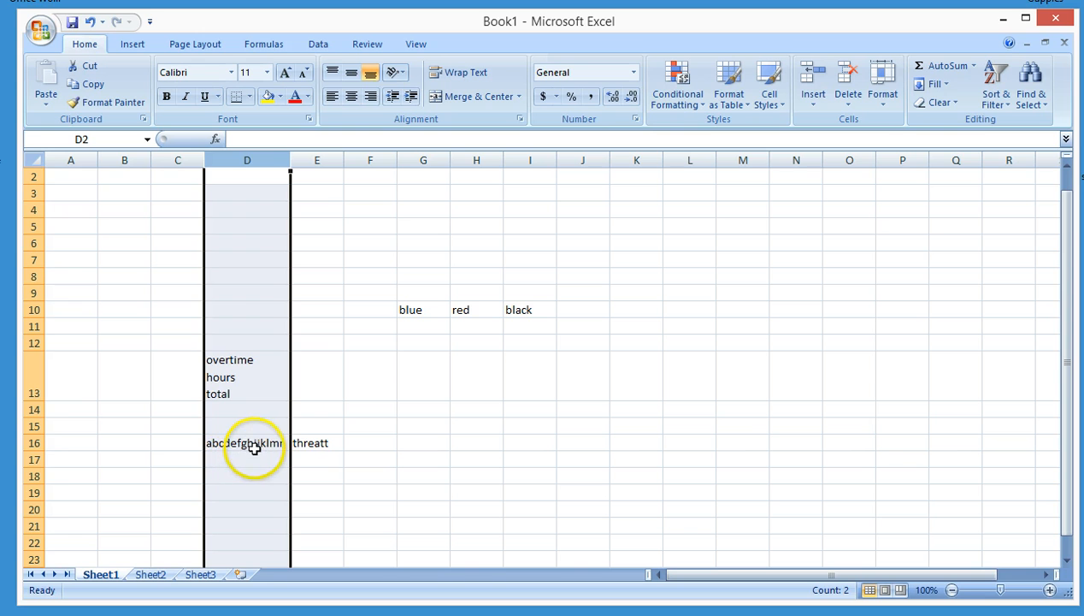
pyautogui.click(315, 476)
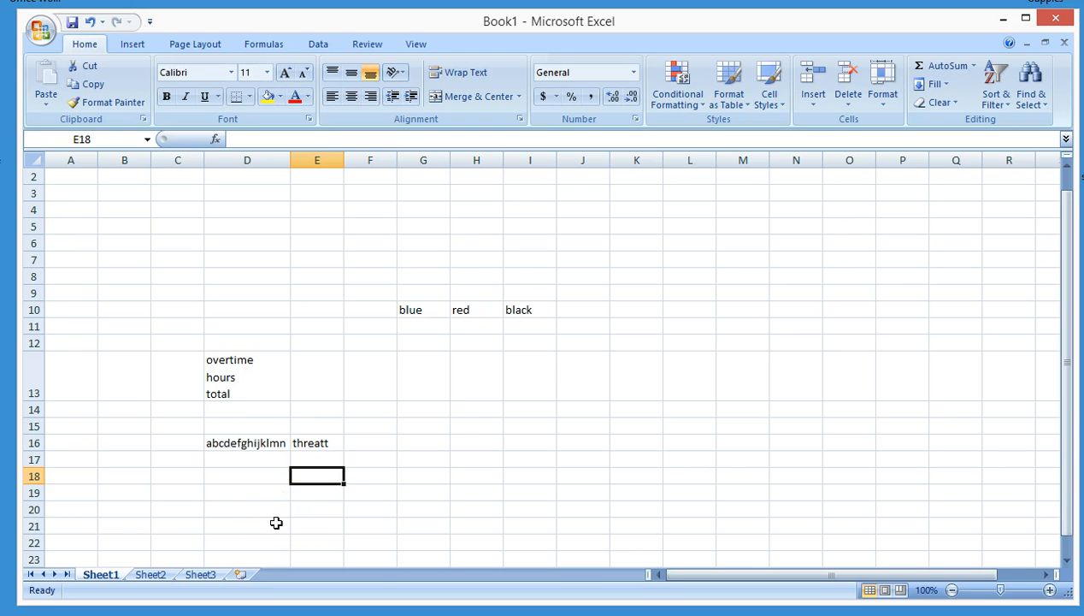
pyautogui.write('fred')
pyautogui.press('BackSpace')
pyautogui.press('BackSpace')
pyautogui.press('Escape')
pyautogui.press('Right')
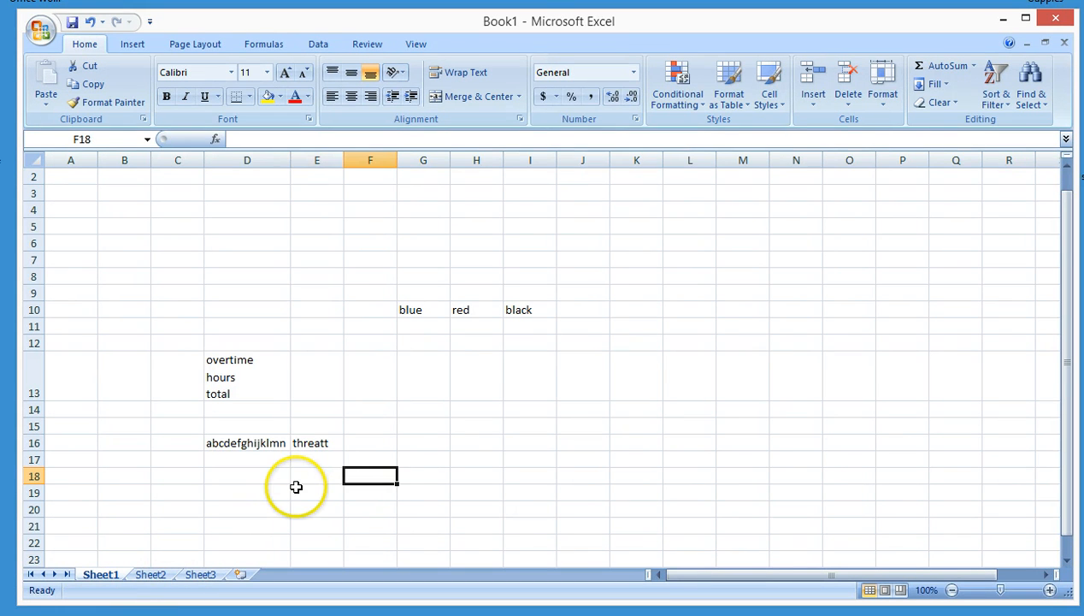
# Edit cell E16 so it contains the user's full name
pyautogui.click(308, 446)
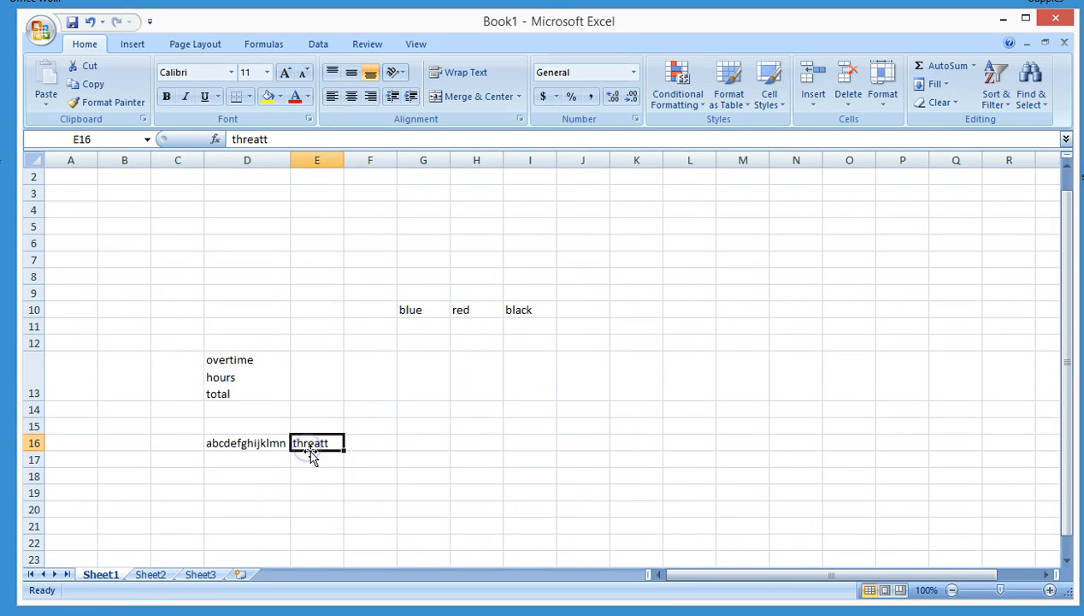
pyautogui.doubleClick(312, 450)
pyautogui.press('Left')
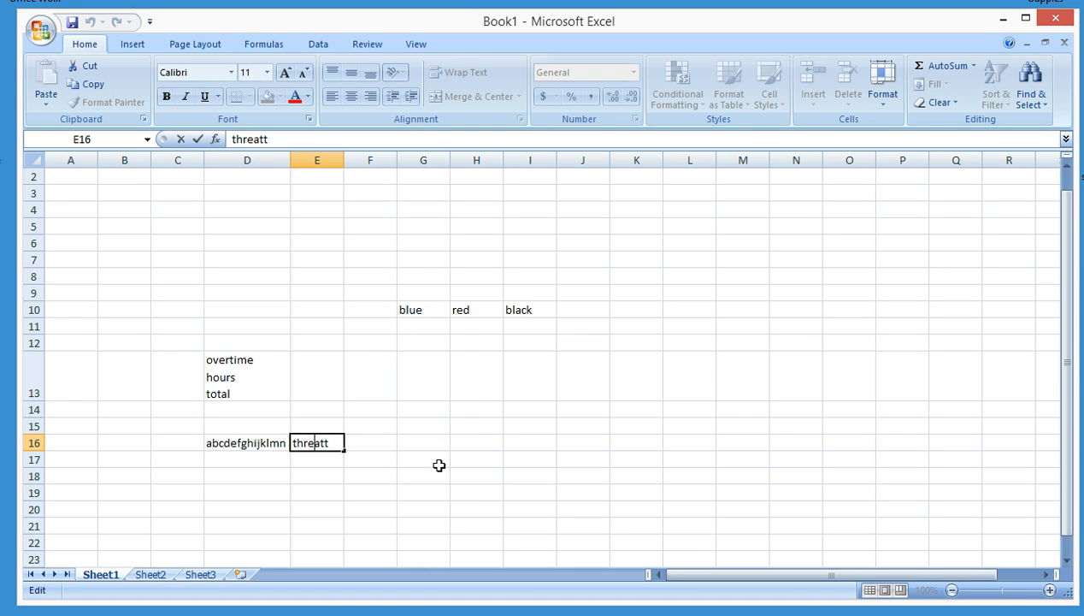
pyautogui.press('Escape')
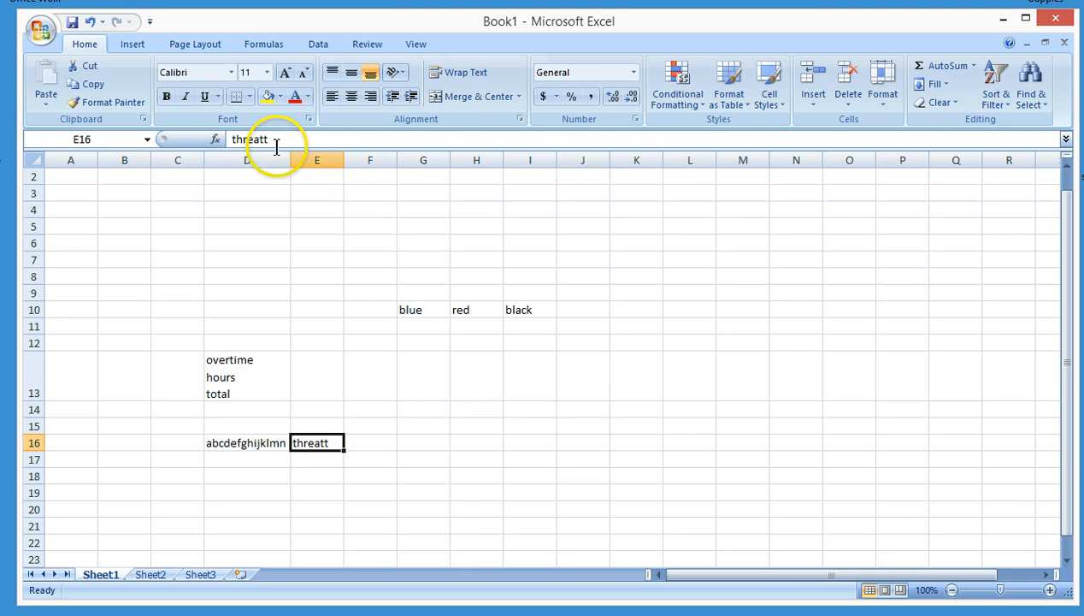
pyautogui.click(358, 141)
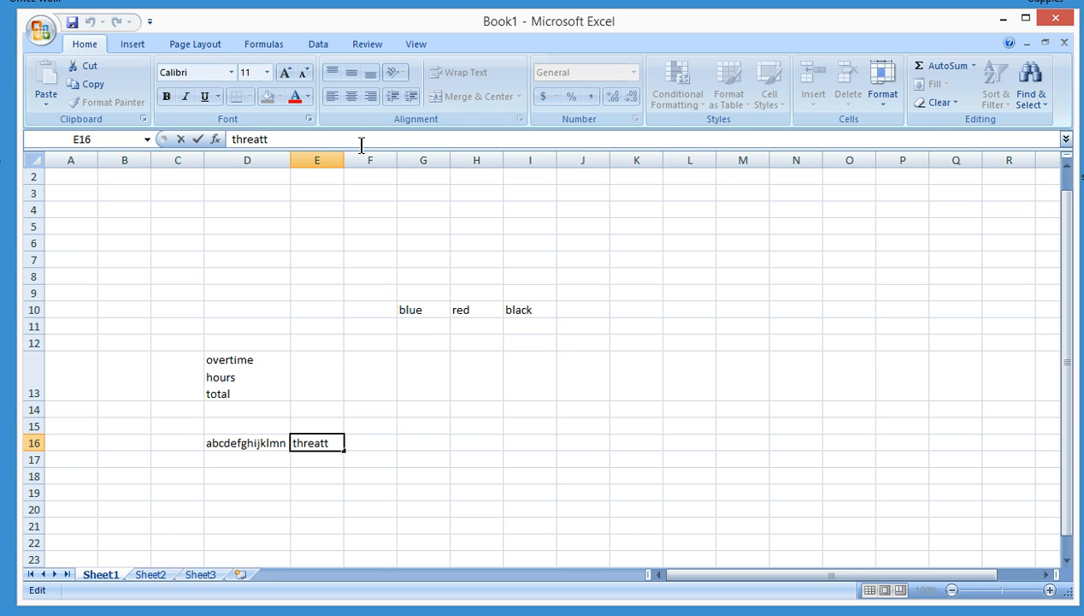
pyautogui.press('BackSpace')
pyautogui.press('BackSpace')
pyautogui.press('BackSpace')
pyautogui.press('BackSpace')
pyautogui.press('BackSpace')
pyautogui.press('BackSpace')
pyautogui.press('BackSpace')
pyautogui.write('rex threatt')
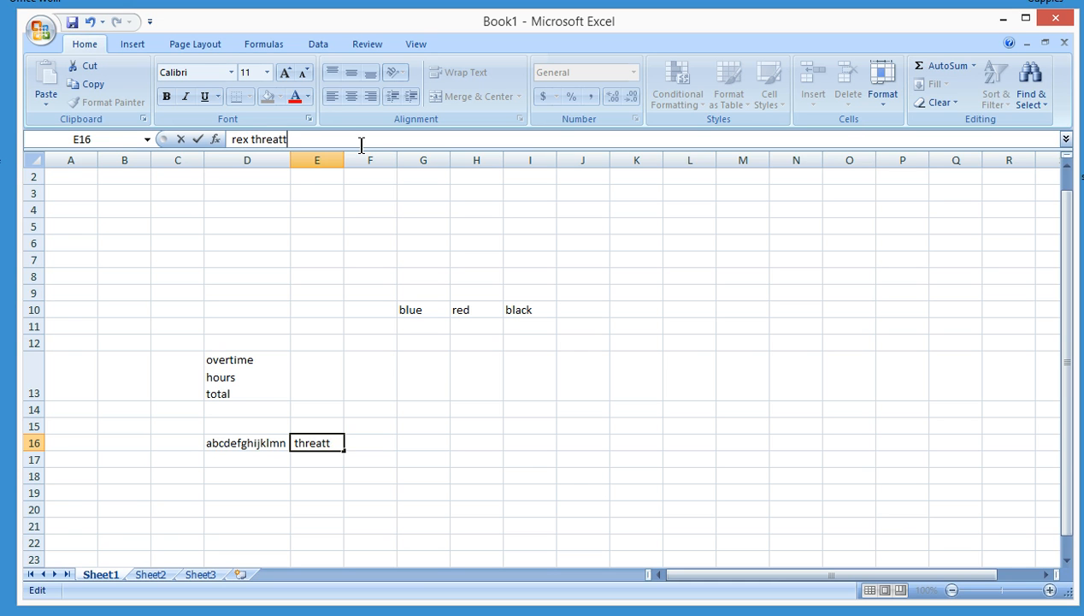
pyautogui.press('Return')
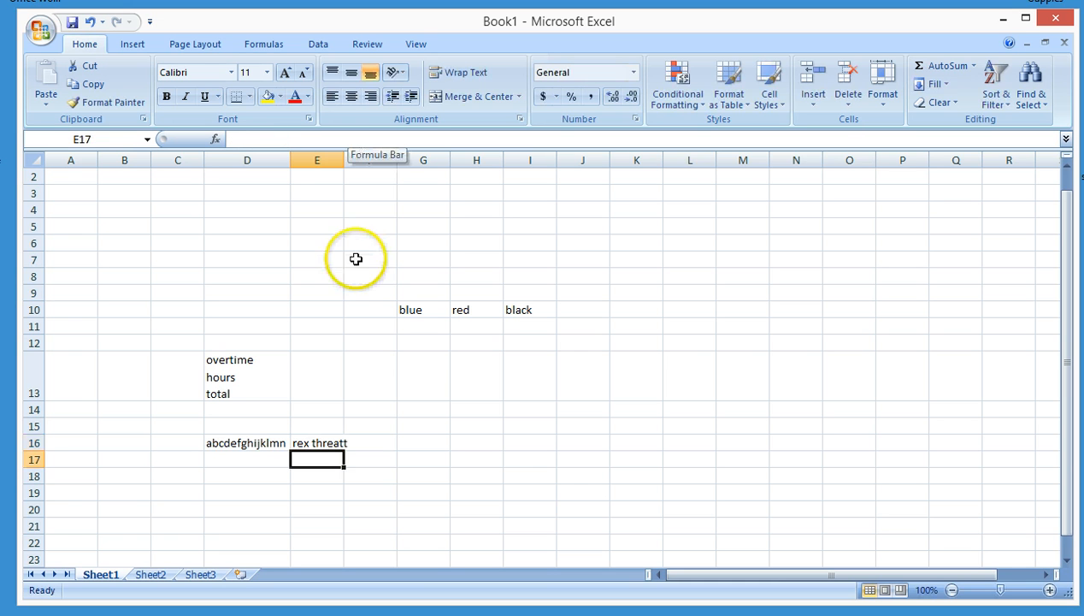
# Clear the contents of cells C11 to F19 and undo the clearing
pyautogui.press('Up')
pyautogui.press('Right')
pyautogui.press('Right')
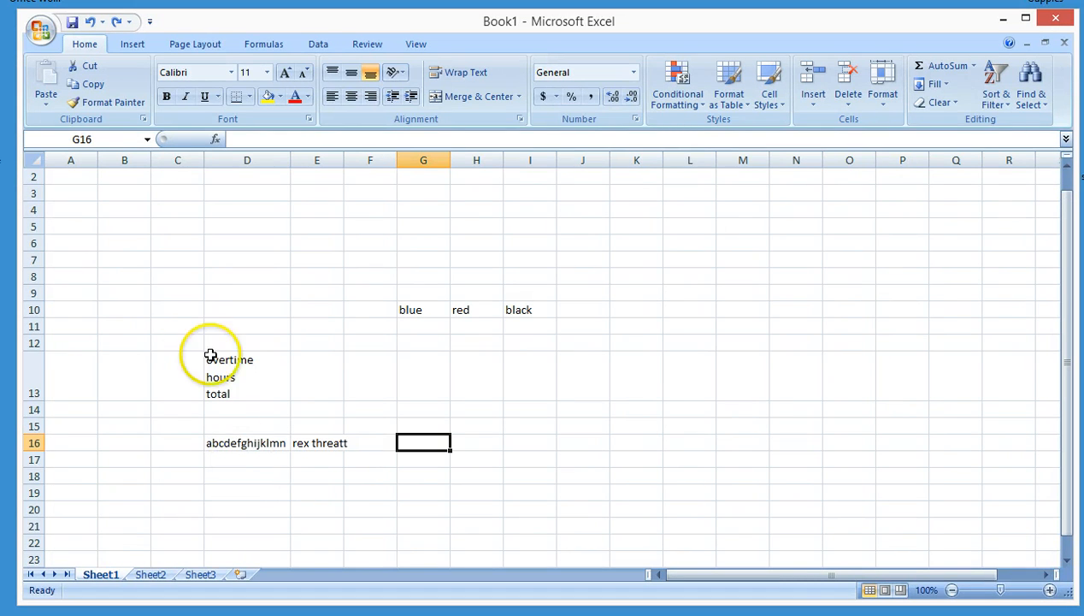
pyautogui.click(163, 323)
pyautogui.moveTo(163, 323); pyautogui.dragTo(381, 493)
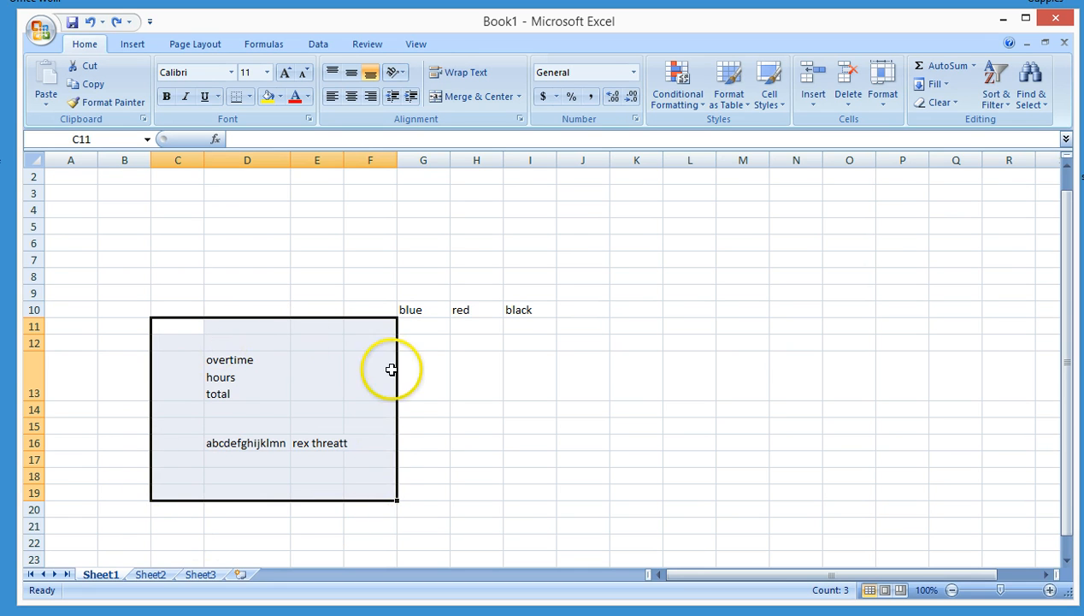
pyautogui.rightClick(236, 359)
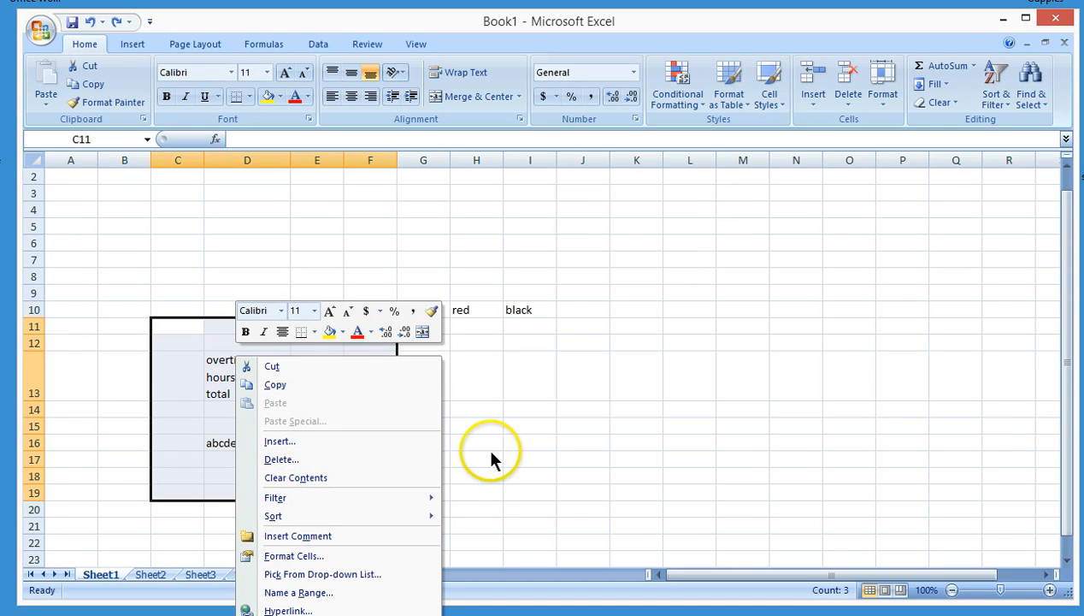
pyautogui.click(363, 478)
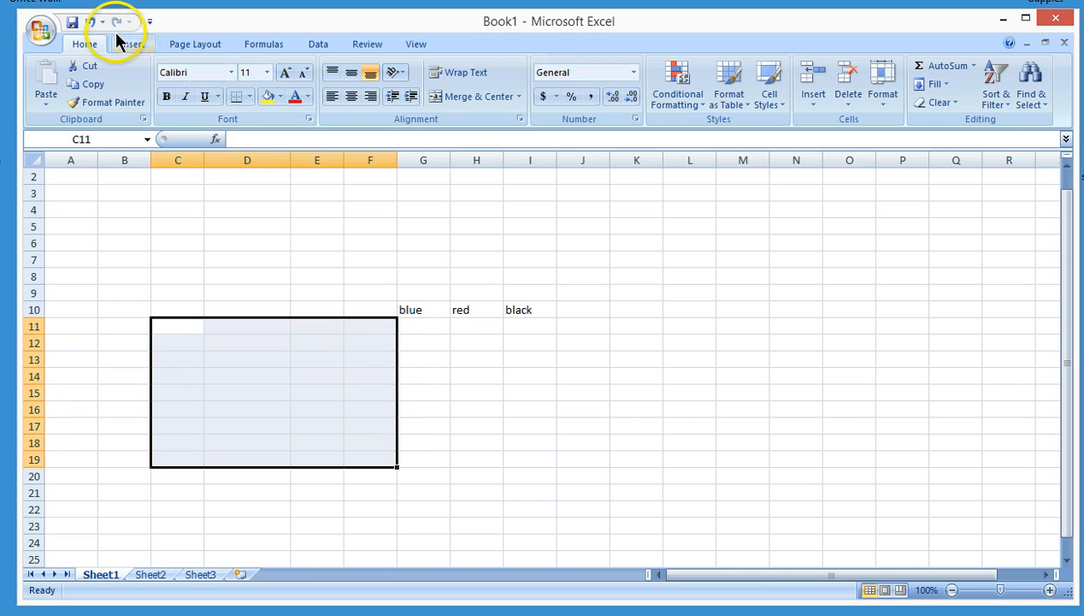
pyautogui.click(91, 23)
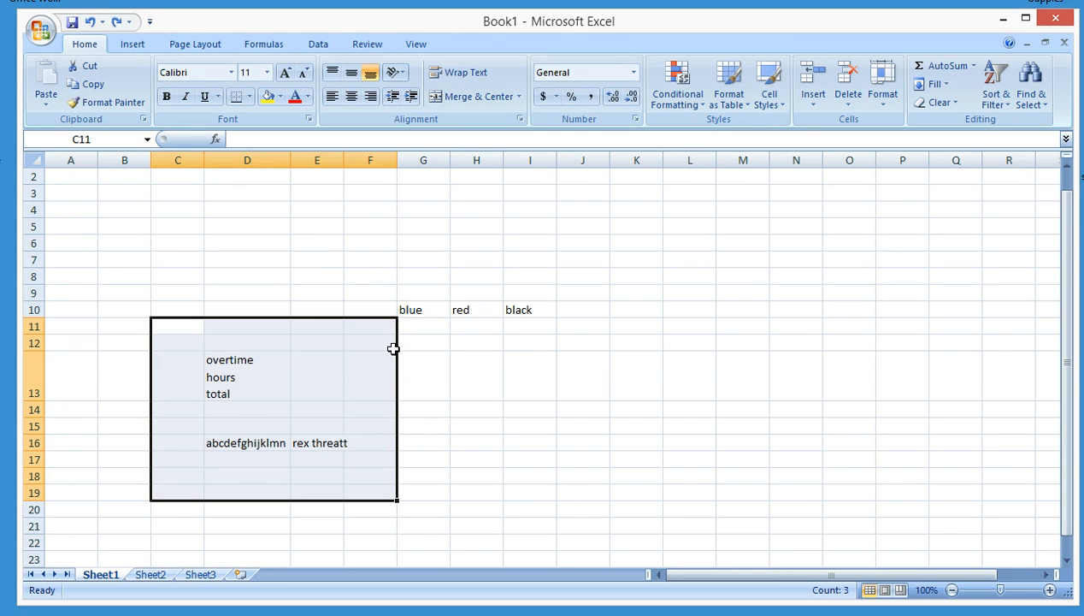
# Delete the contents of cells C11 to F19 again, undo, redo and undo the deletion once more
pyautogui.press('Delete')
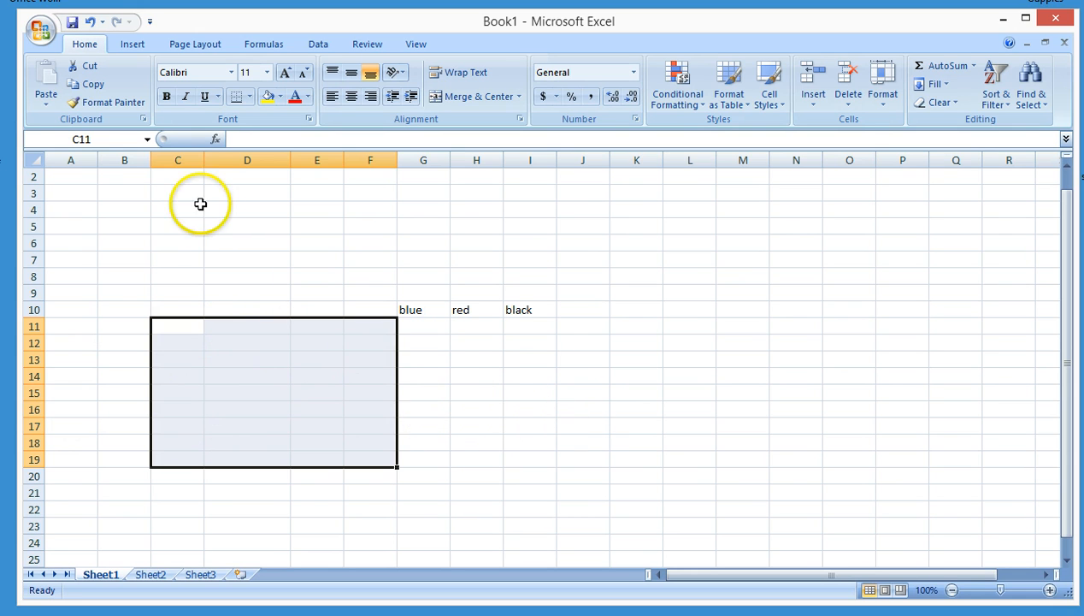
pyautogui.click(242, 288)
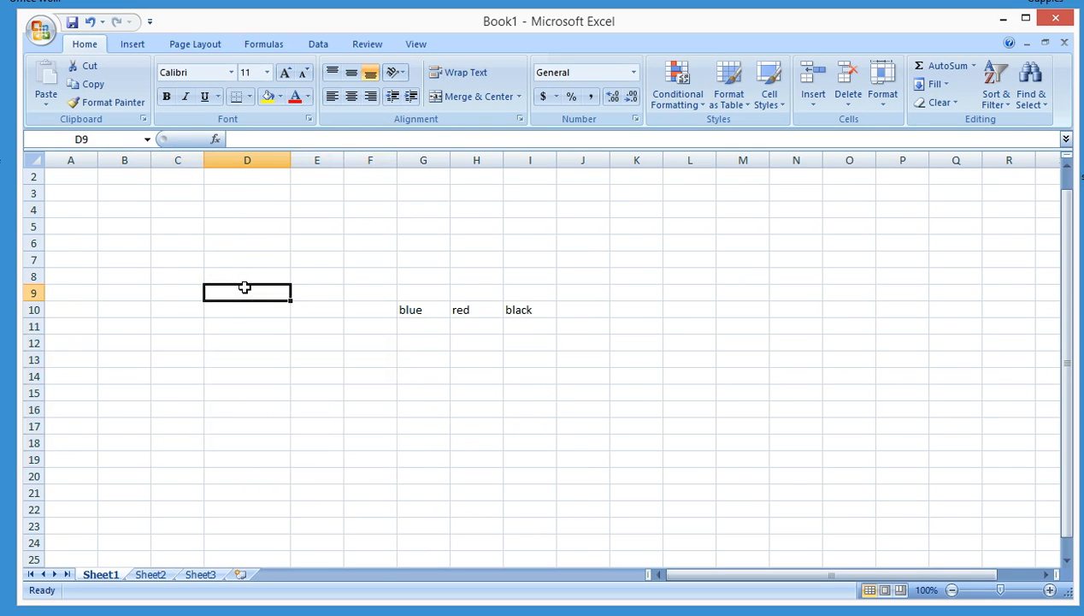
pyautogui.click(87, 24)
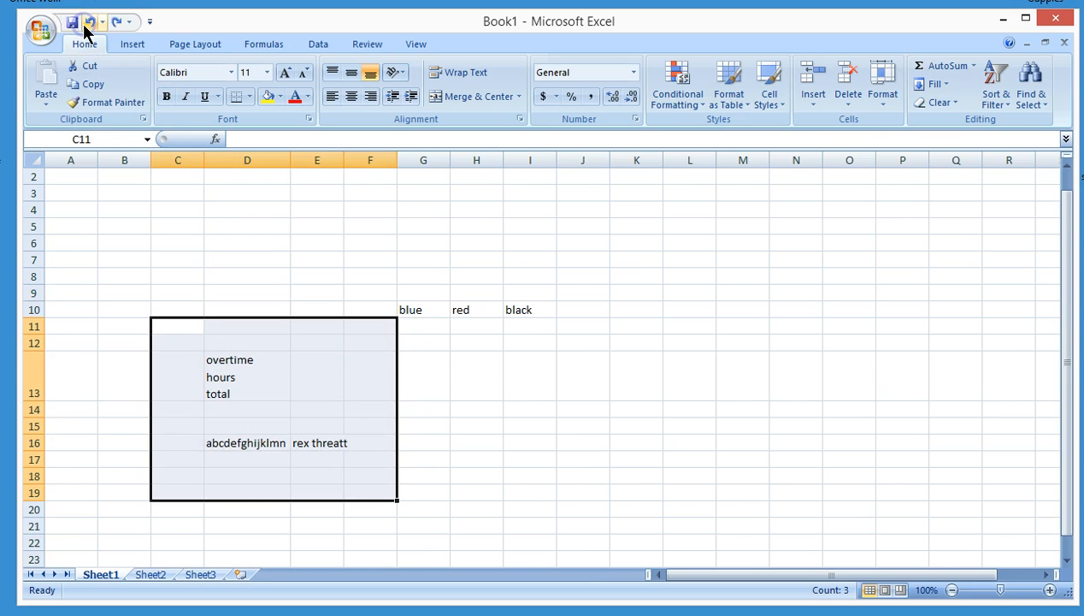
pyautogui.click(116, 24)
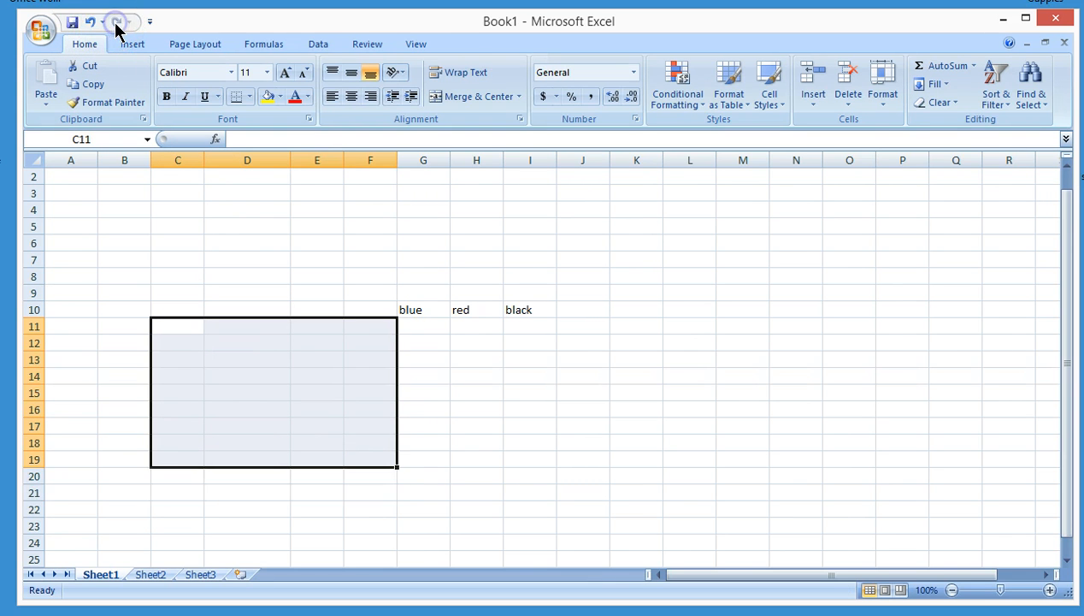
pyautogui.click(86, 24)
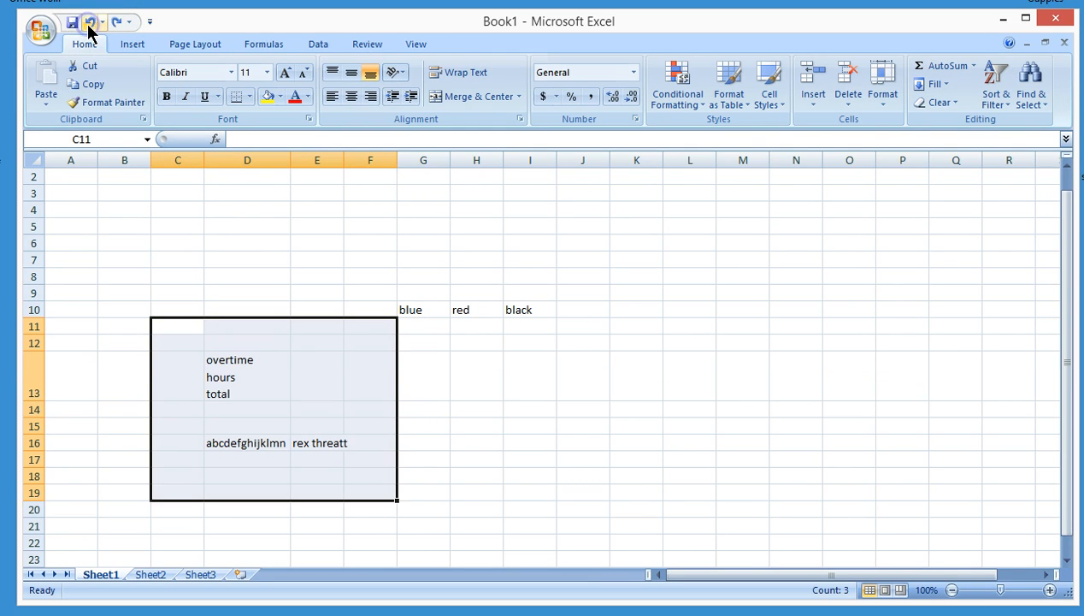
pyautogui.click(114, 258)
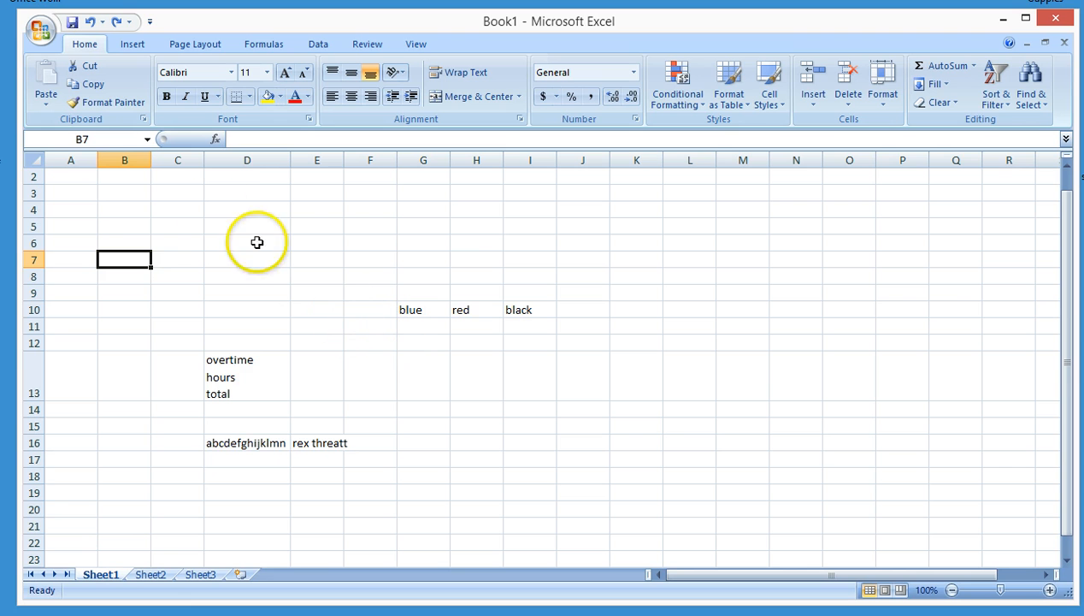
# Start saving the workbook as an Excel Workbook in the Desktop folder and cancel the dialog
pyautogui.click(39, 34)
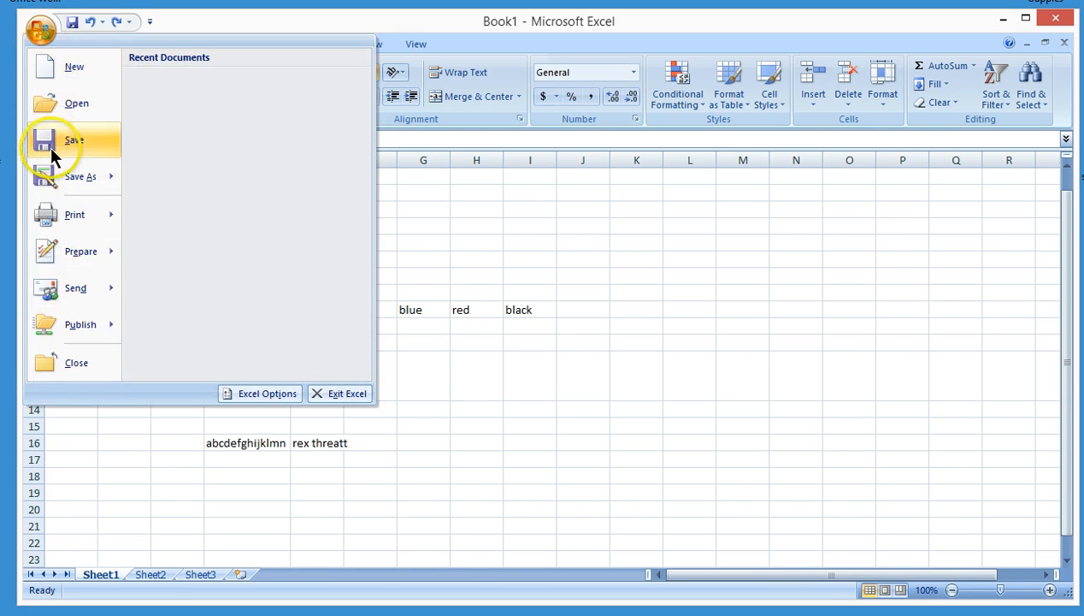
pyautogui.moveTo(52, 182)
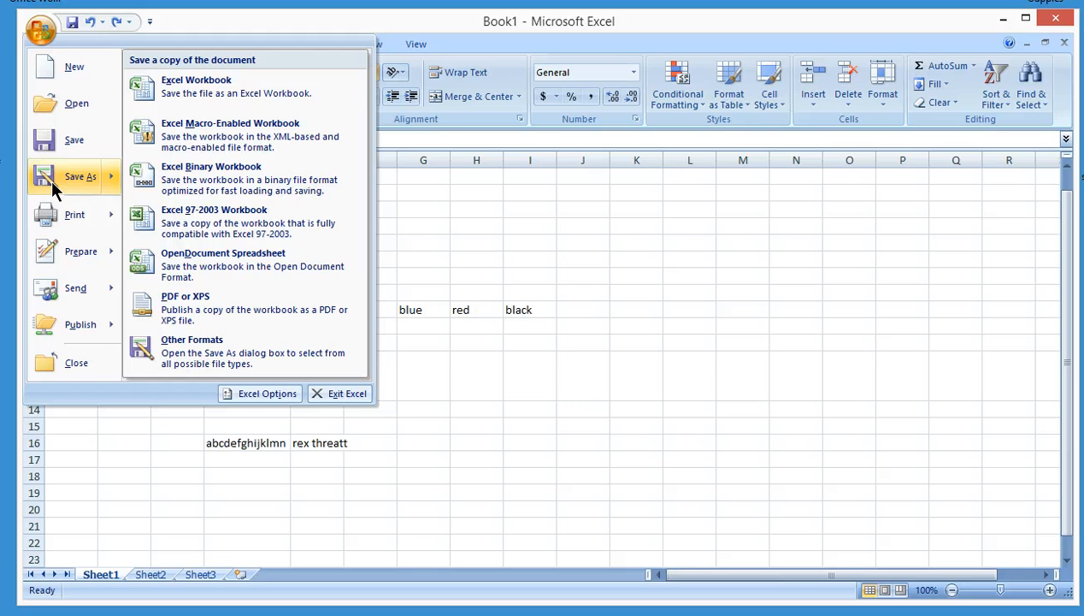
pyautogui.click(253, 94)
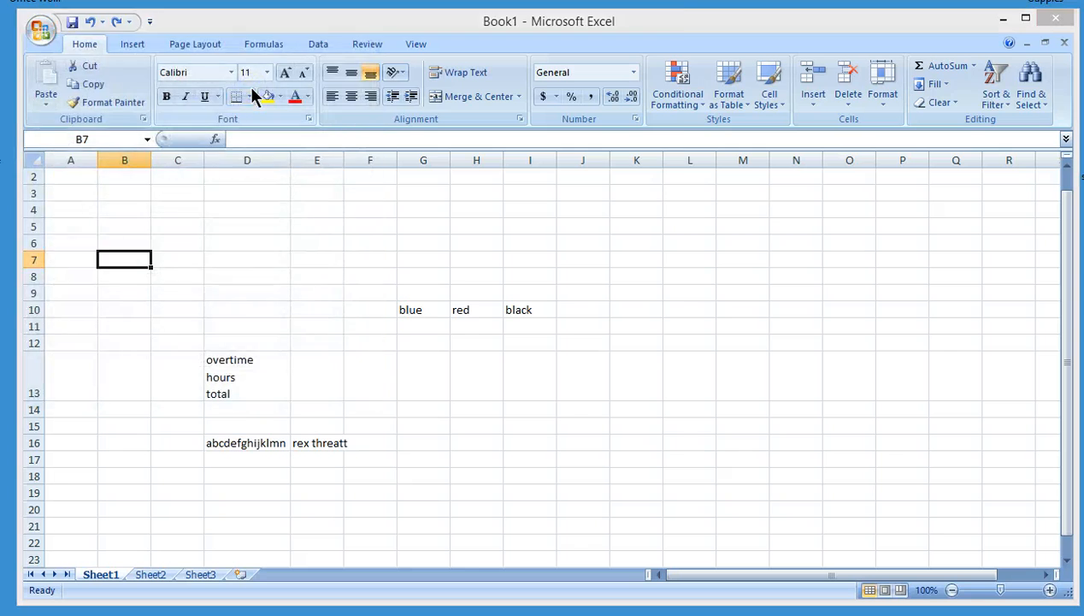
pyautogui.moveTo(158, 190); pyautogui.dragTo(153, 134)
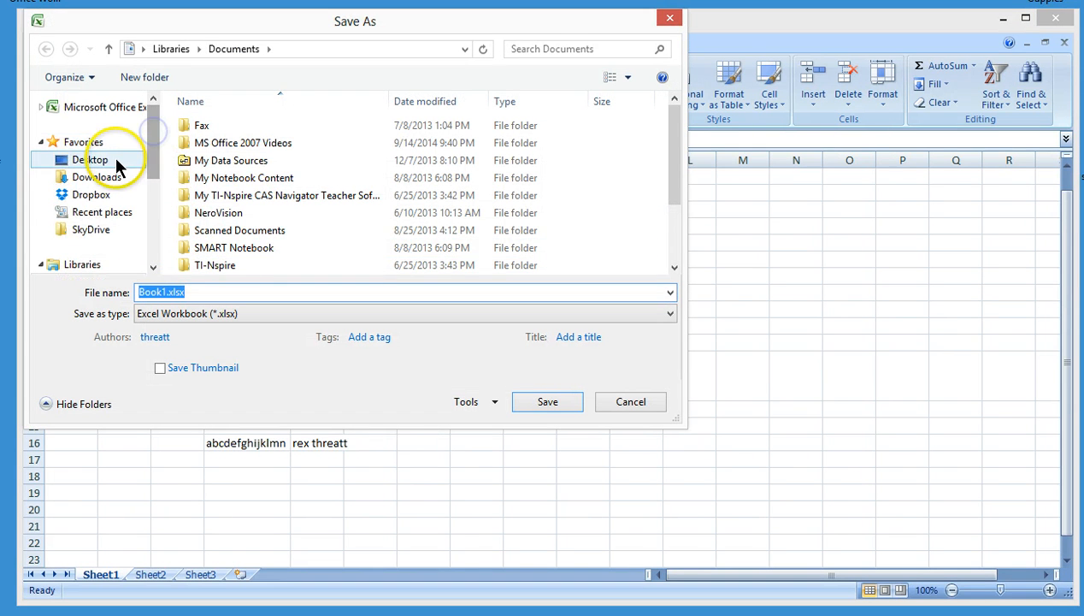
pyautogui.click(115, 159)
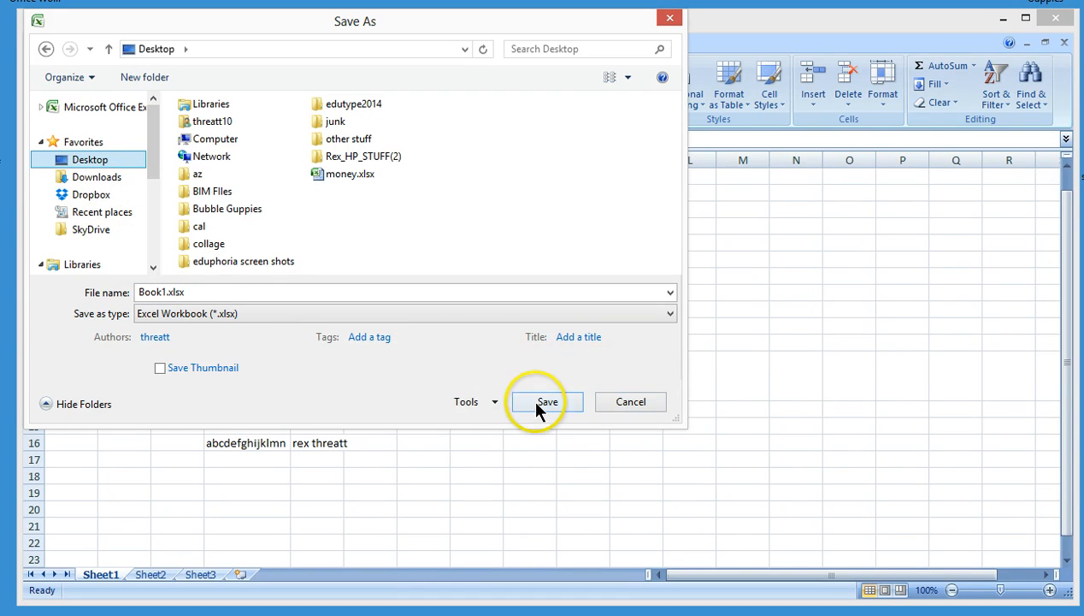
pyautogui.click(618, 396)
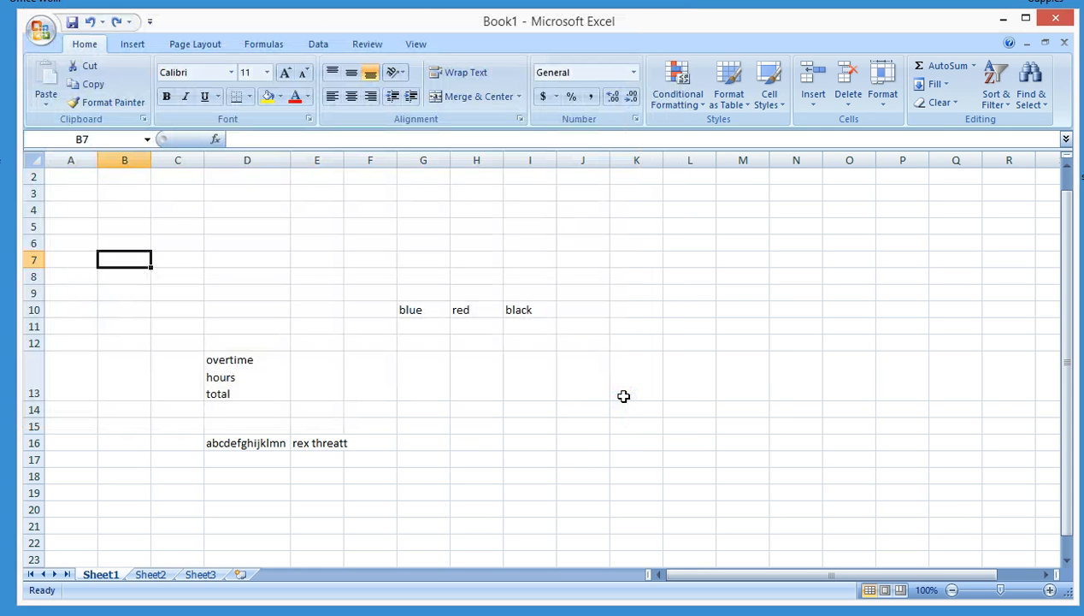
# Close the workbook without saving the changes
pyautogui.click(43, 34)
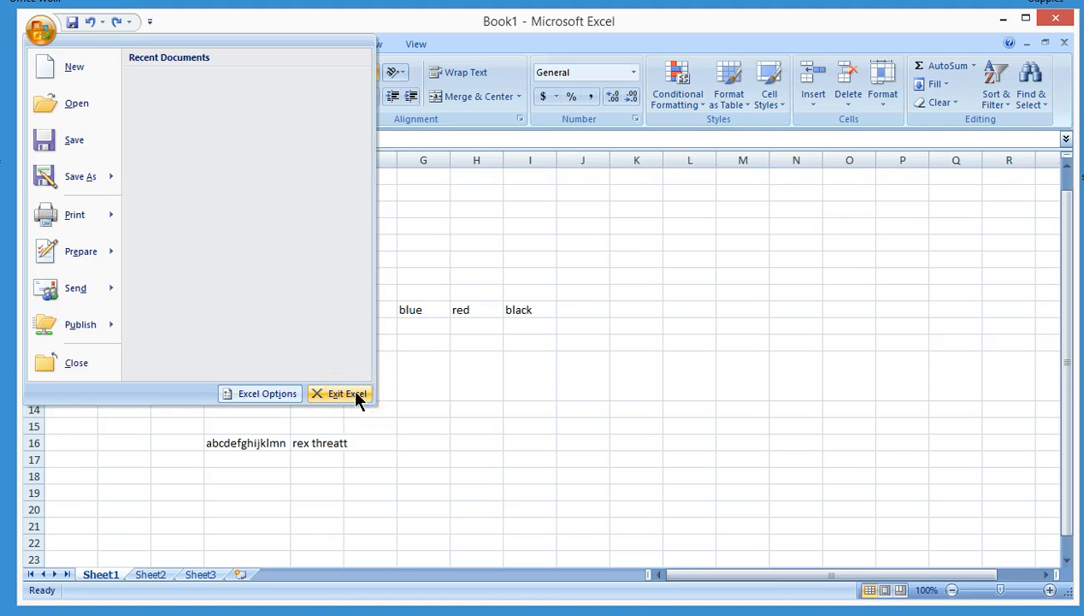
pyautogui.click(73, 364)
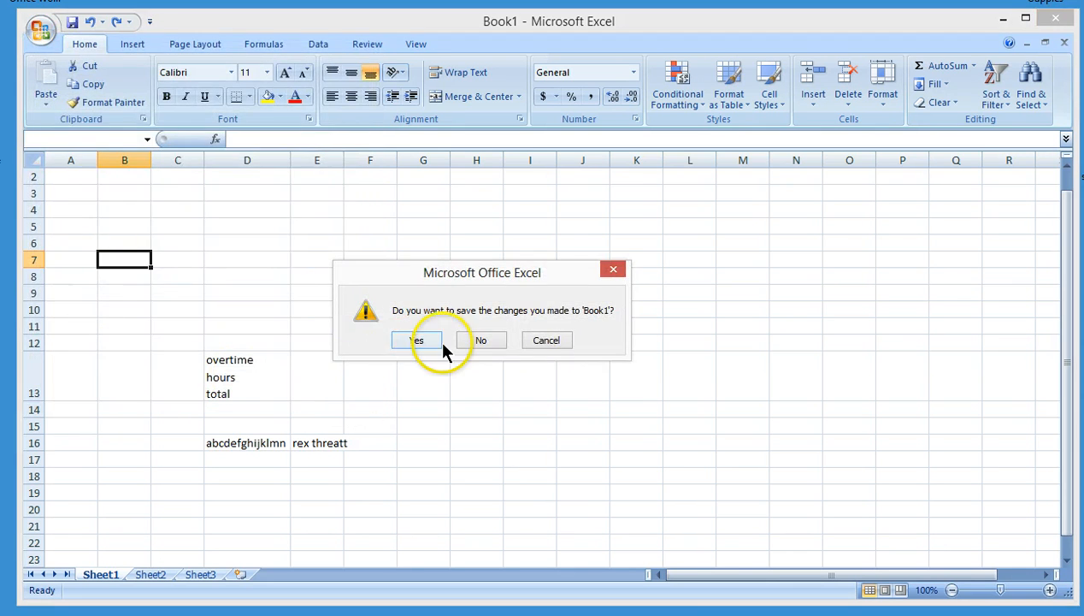
pyautogui.click(469, 345)
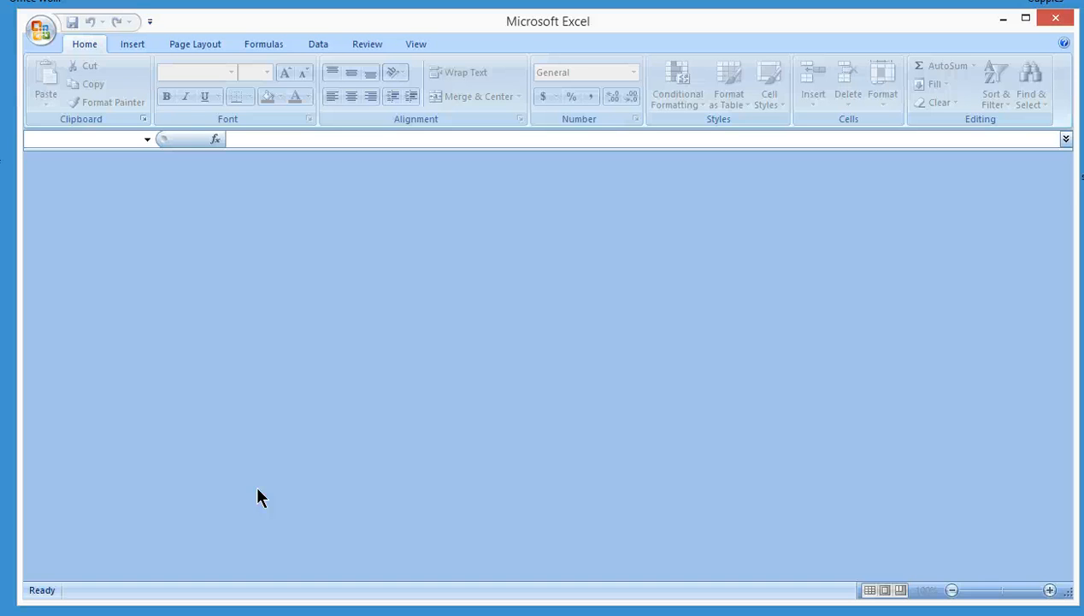
# Create a new workbook from the Service invoice (Simple Blue design) template in the Invoices category
pyautogui.click(475, 298)
pyautogui.click(41, 34)
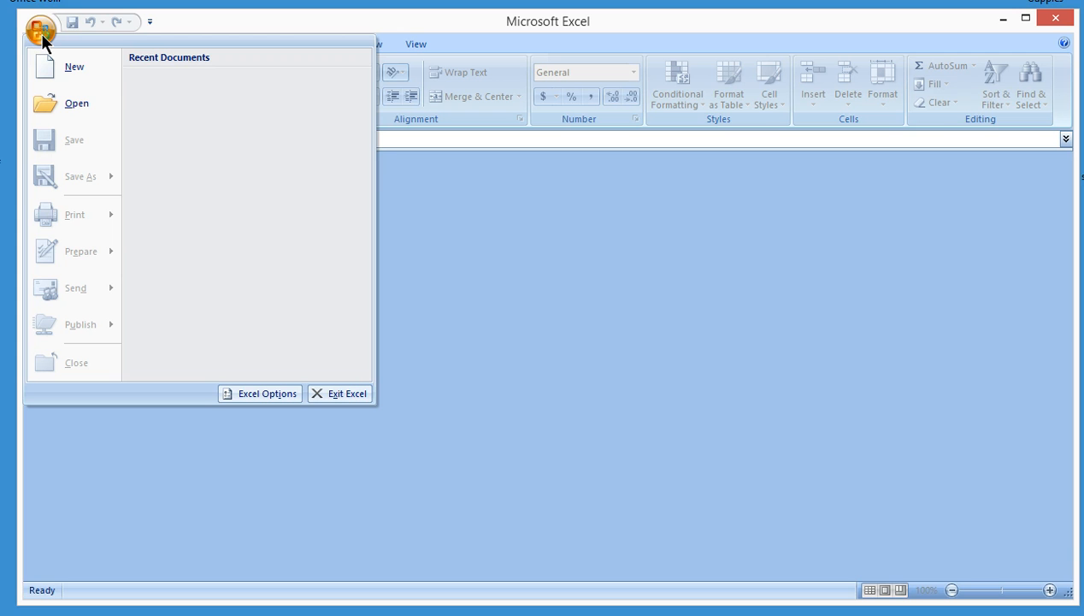
pyautogui.click(47, 63)
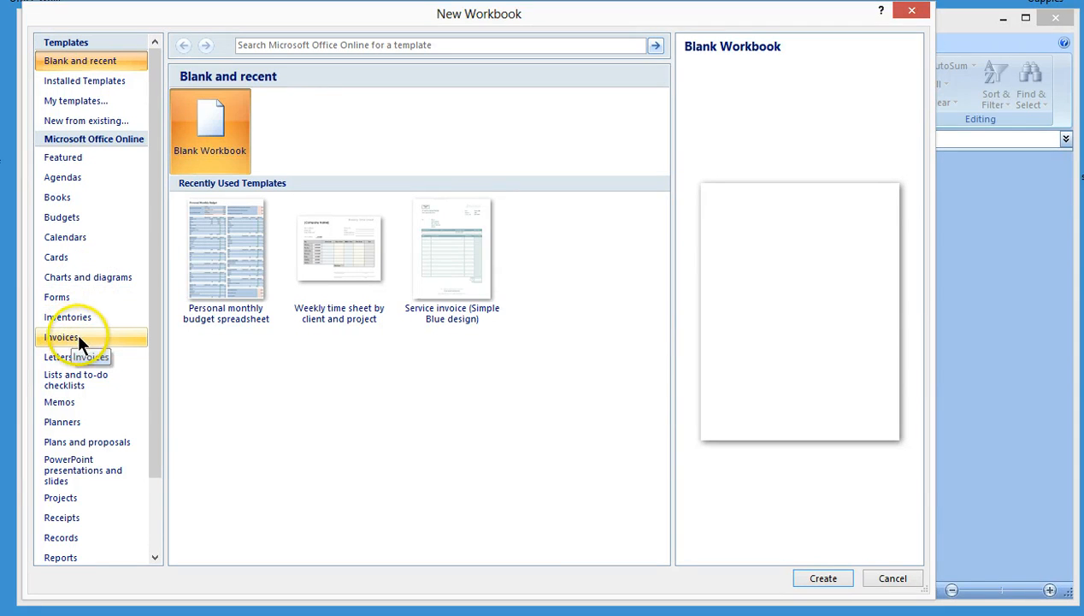
pyautogui.click(112, 345)
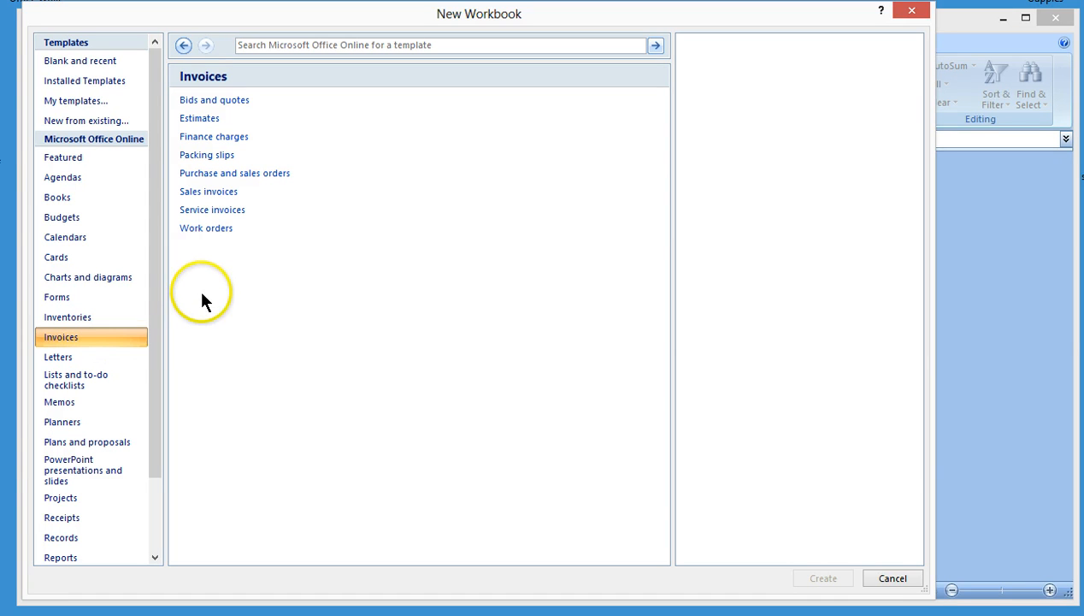
pyautogui.click(238, 212)
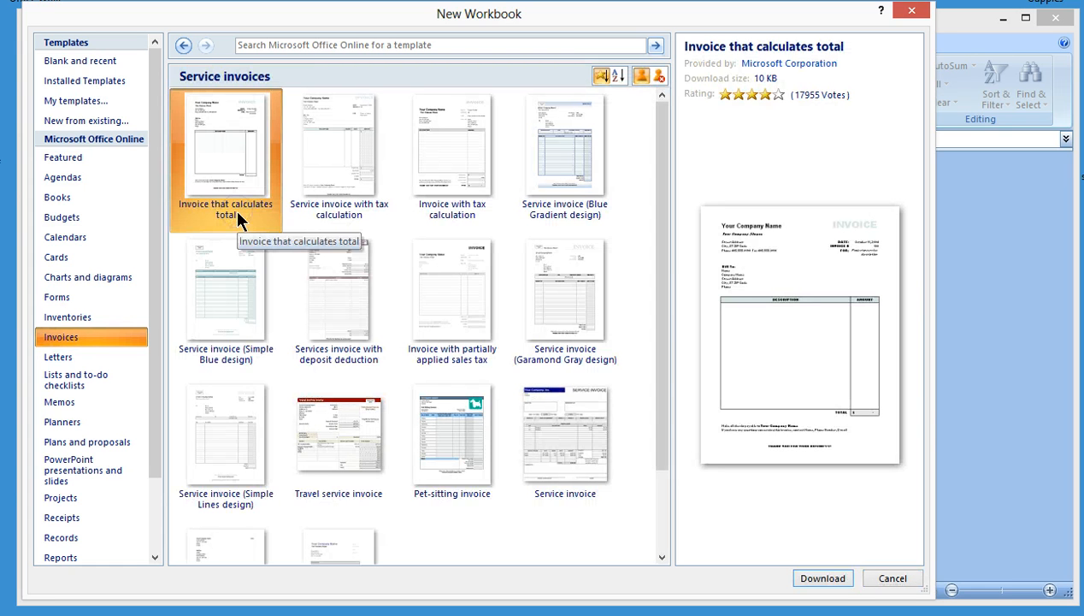
pyautogui.click(214, 307)
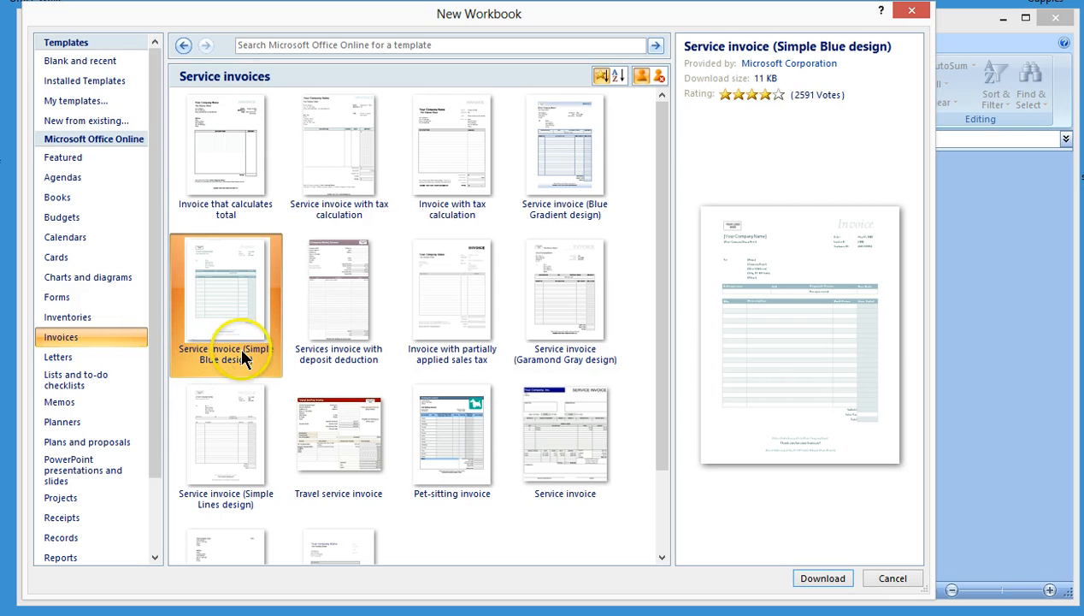
pyautogui.click(819, 581)
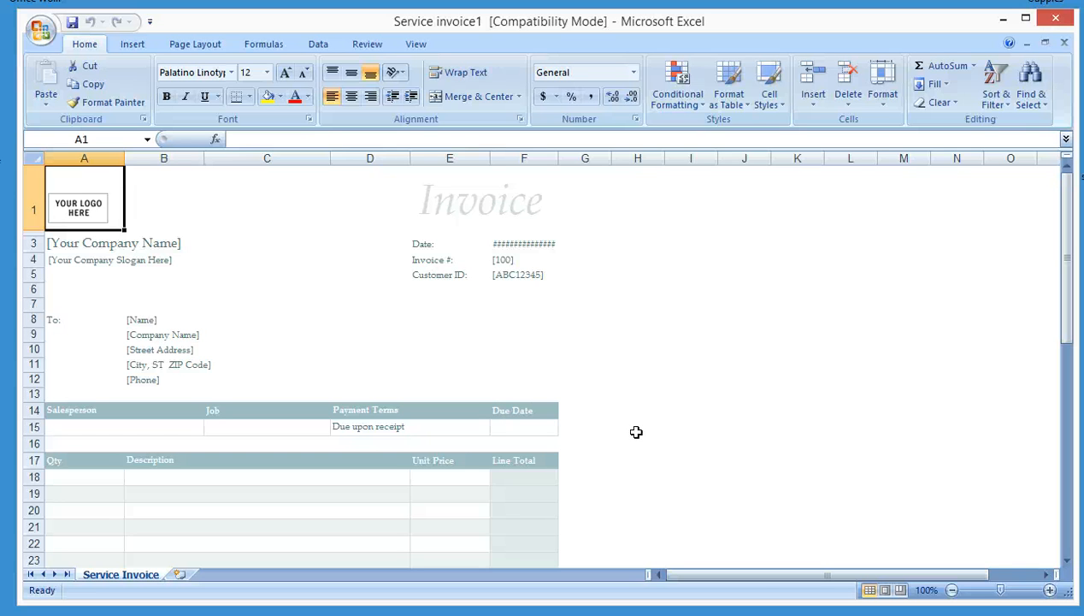
# Save the workbook as an Excel Workbook named 02maacinvoice_rt in the Desktop folder
pyautogui.click(39, 29)
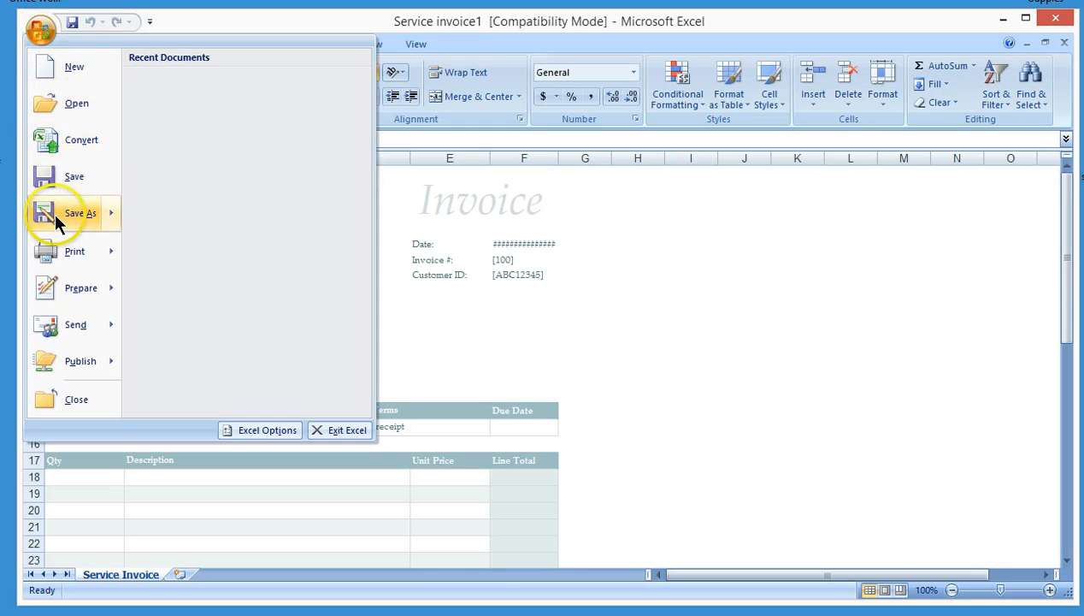
pyautogui.moveTo(54, 212)
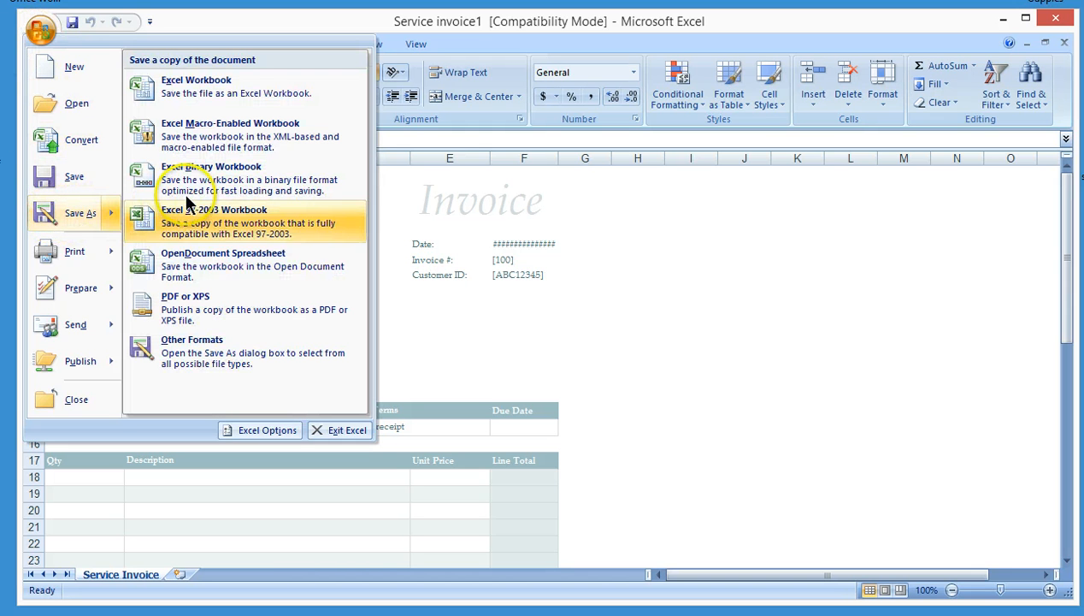
pyautogui.click(247, 100)
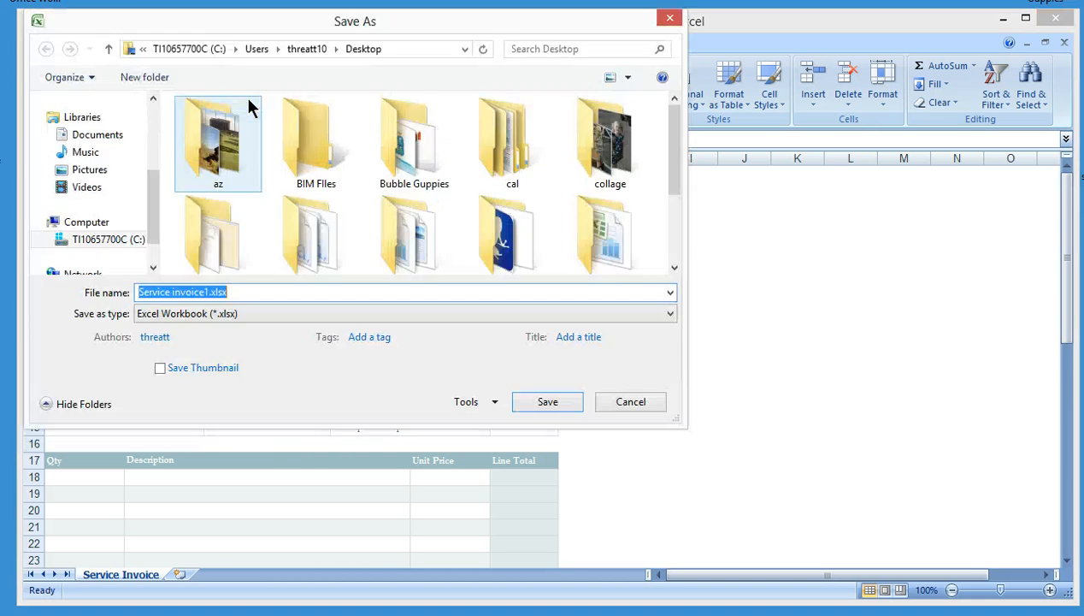
pyautogui.moveTo(158, 191); pyautogui.dragTo(155, 145)
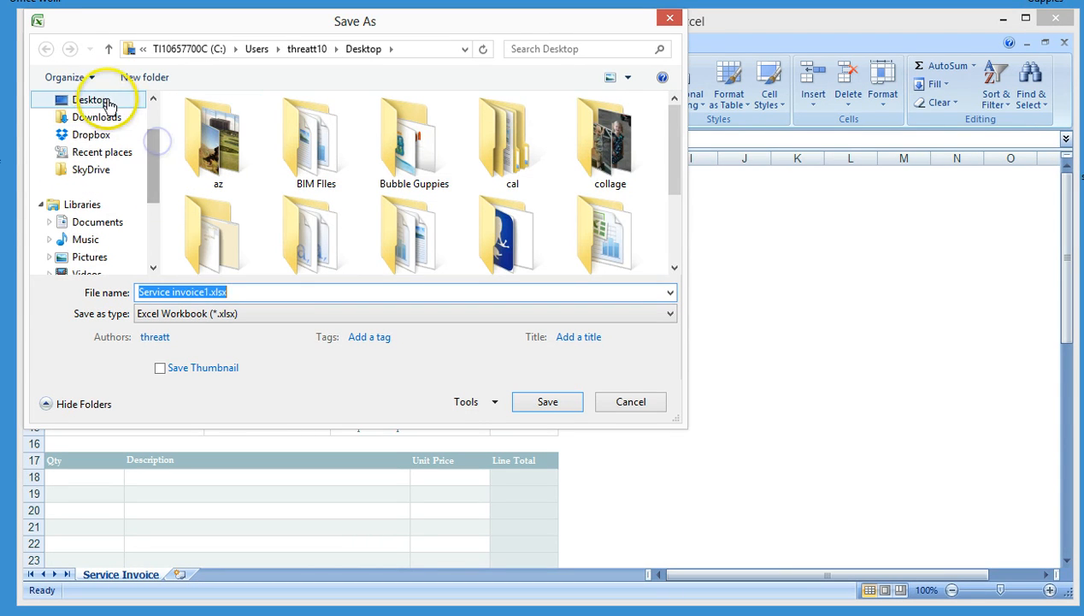
pyautogui.click(89, 99)
pyautogui.click(248, 291)
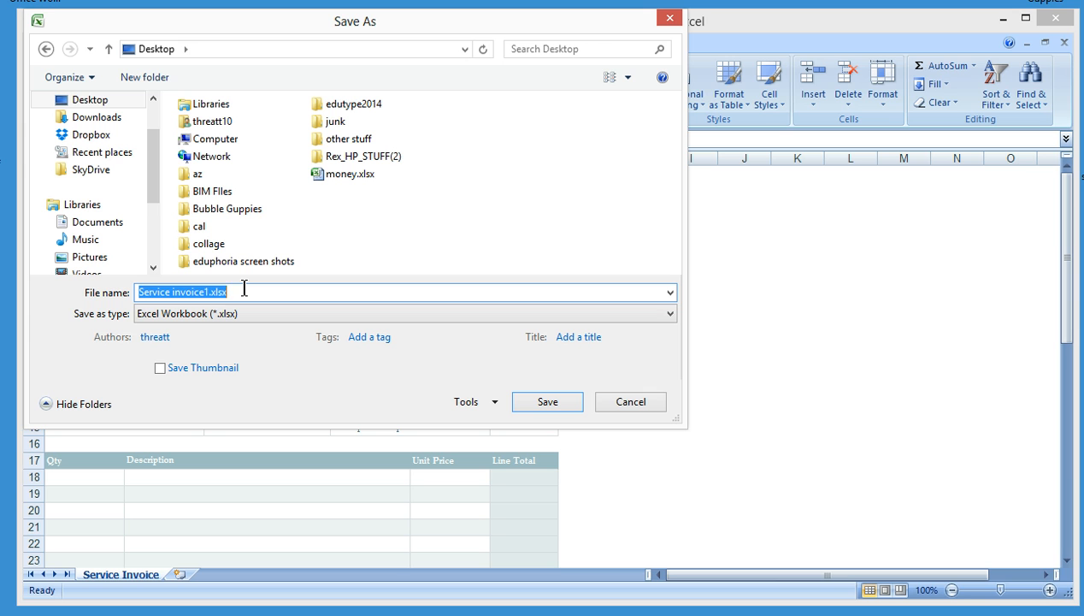
pyautogui.write('02maa')
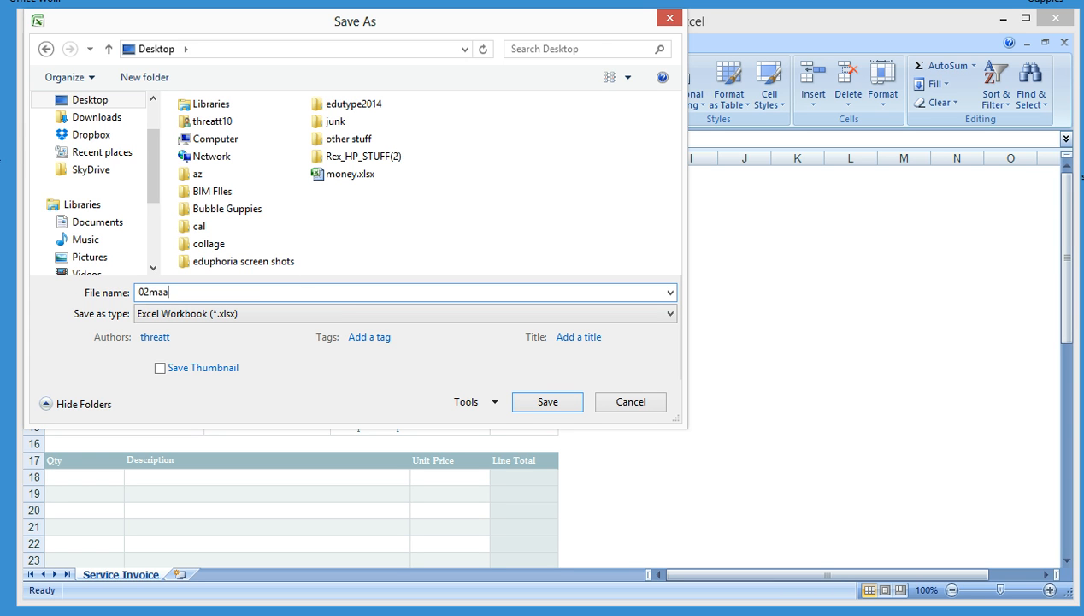
pyautogui.write('cinvoice_rt')
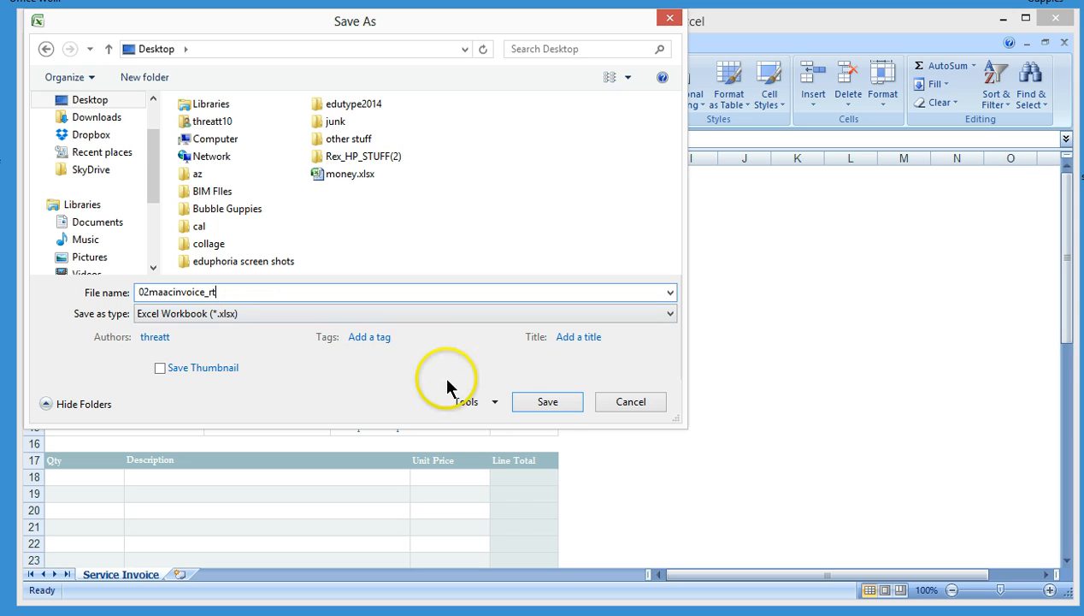
pyautogui.click(549, 401)
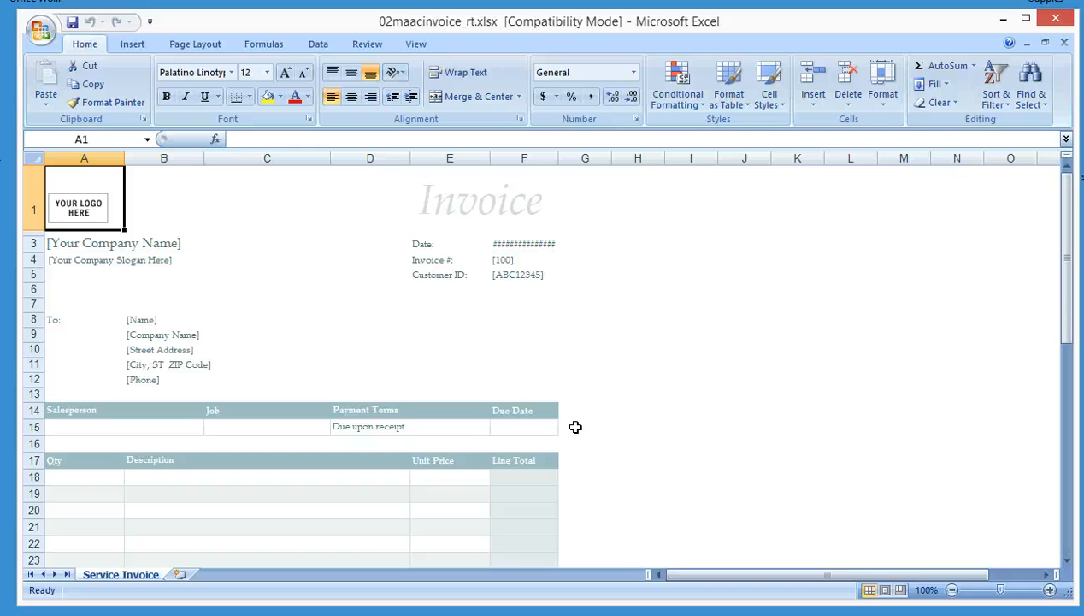
# Delete the date formula from cell F3
pyautogui.click(521, 176)
pyautogui.press('Down')
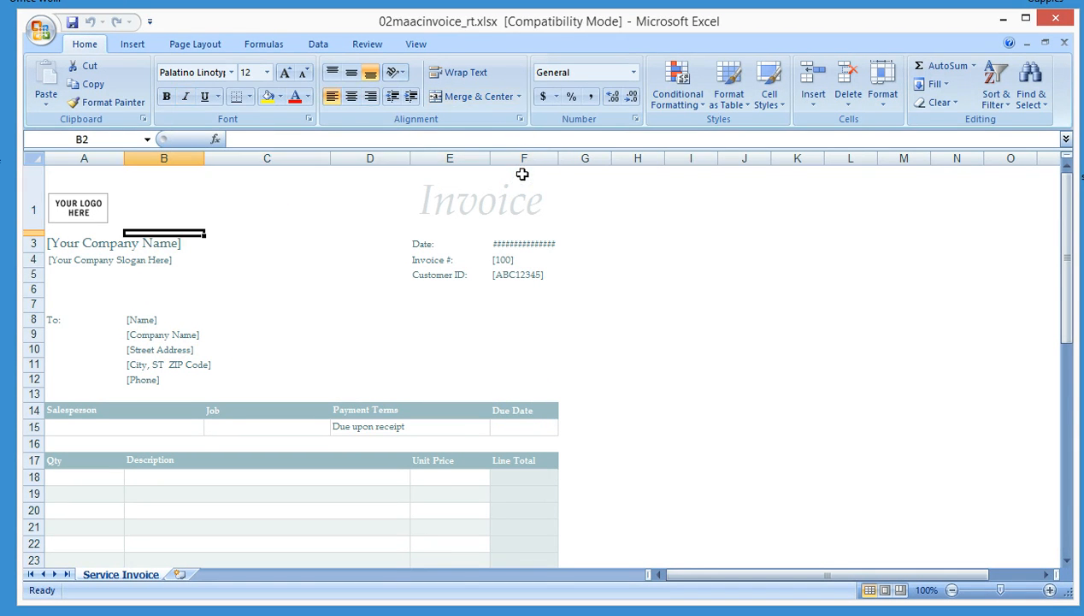
pyautogui.press('Down')
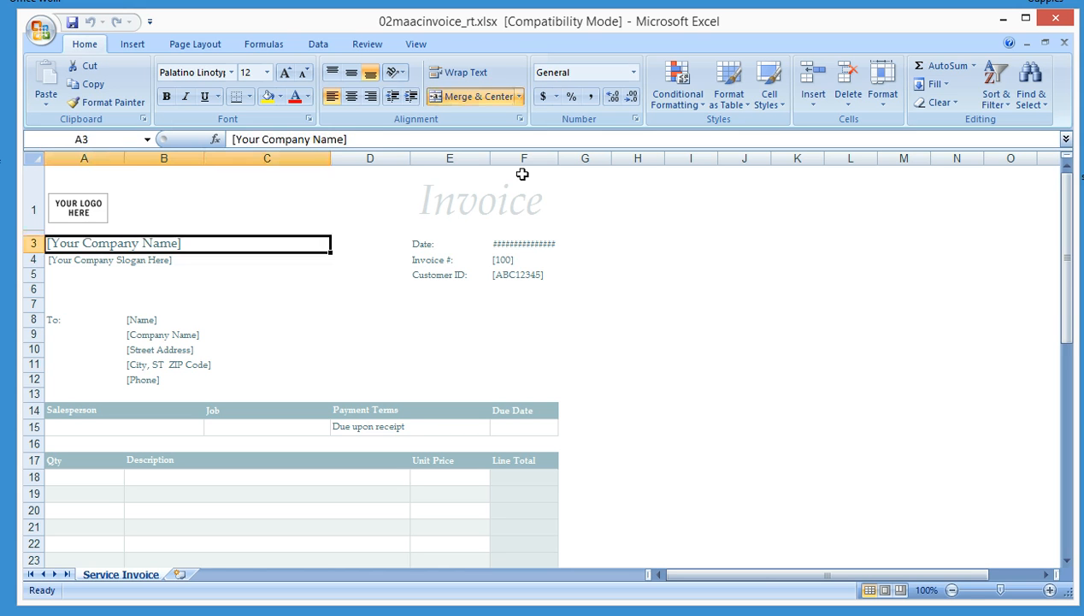
pyautogui.press('Right')
pyautogui.press('Right')
pyautogui.press('Right')
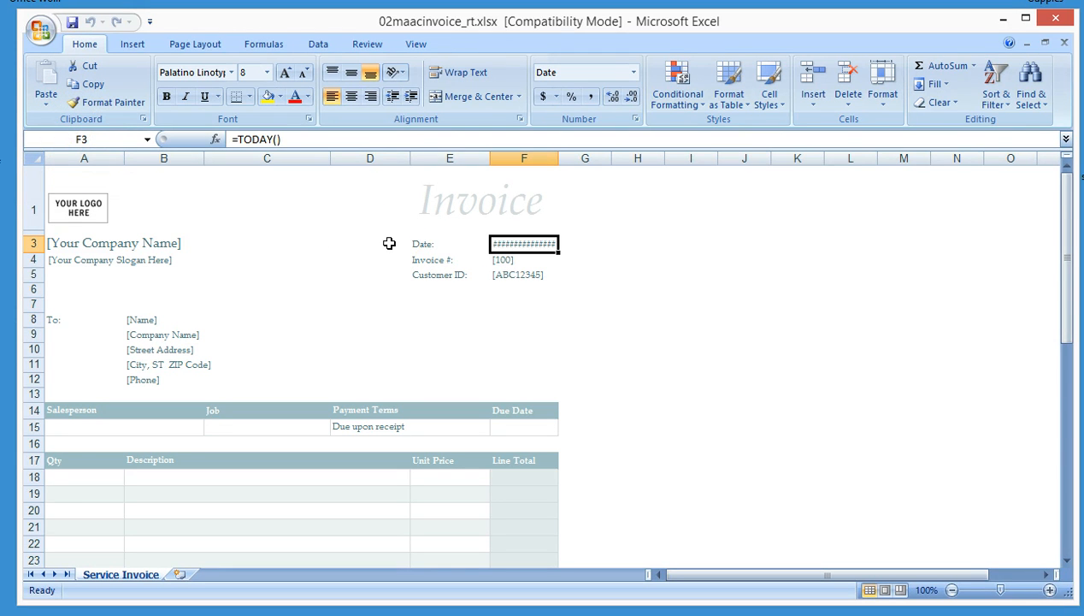
pyautogui.press('Delete')
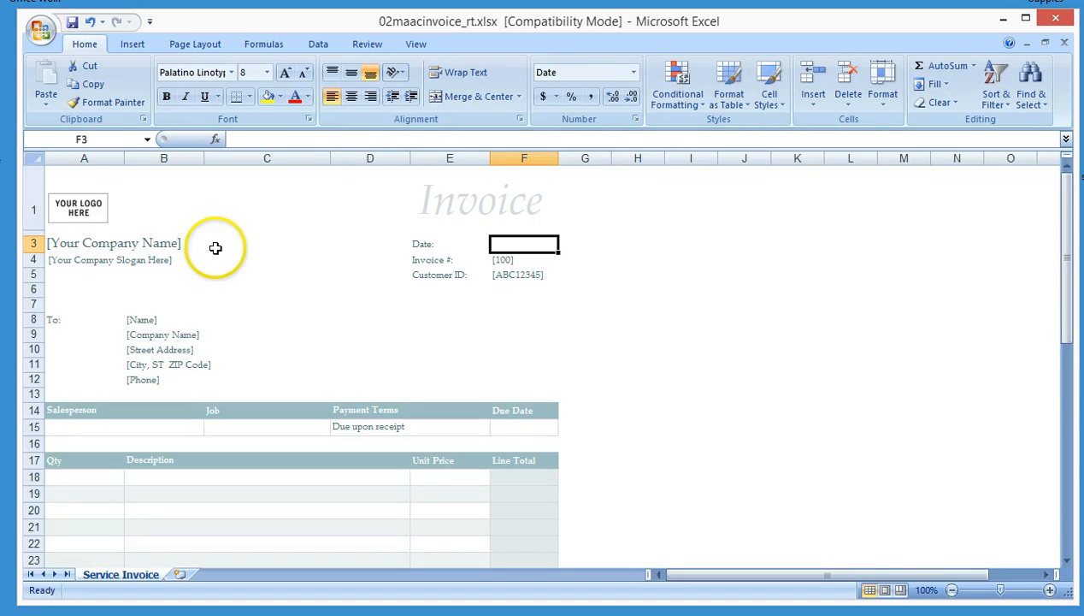
pyautogui.click(137, 245)
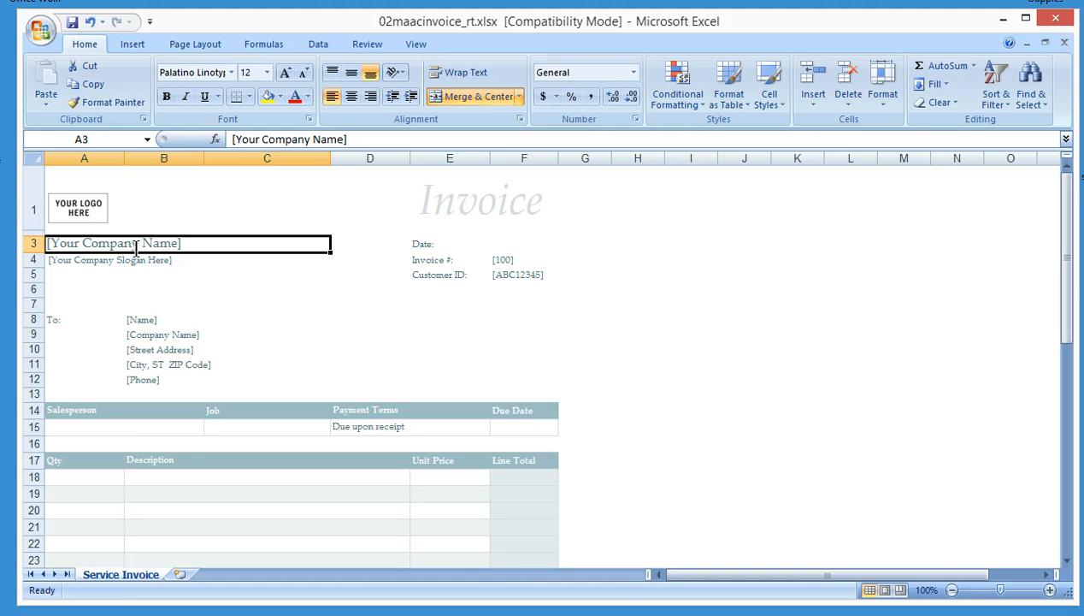
pyautogui.write('maac')
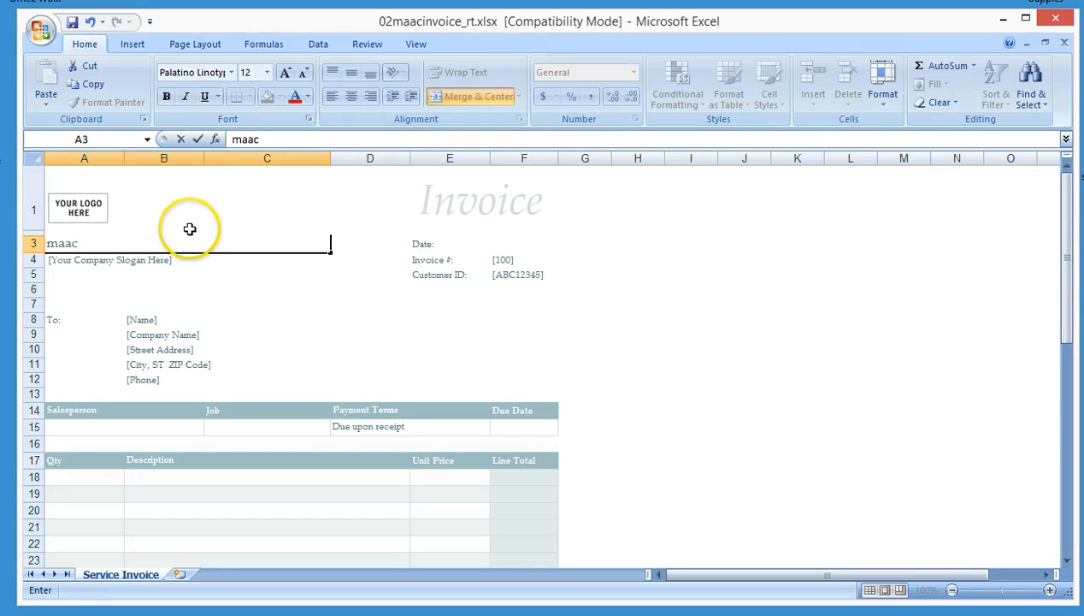
pyautogui.press('BackSpace')
pyautogui.press('BackSpace')
pyautogui.press('BackSpace')
pyautogui.press('BackSpace')
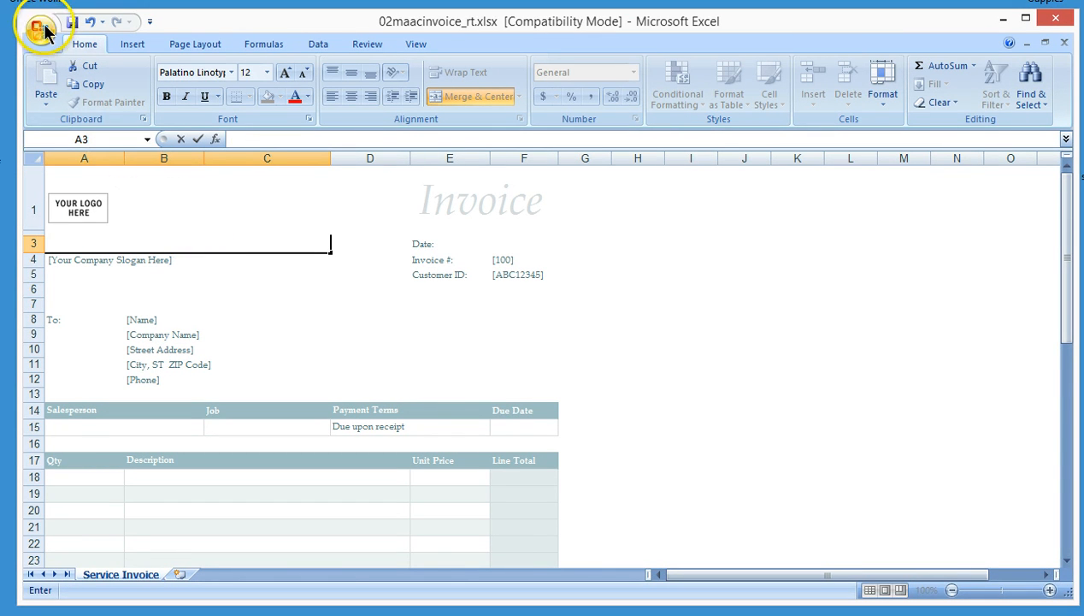
pyautogui.click(40, 30)
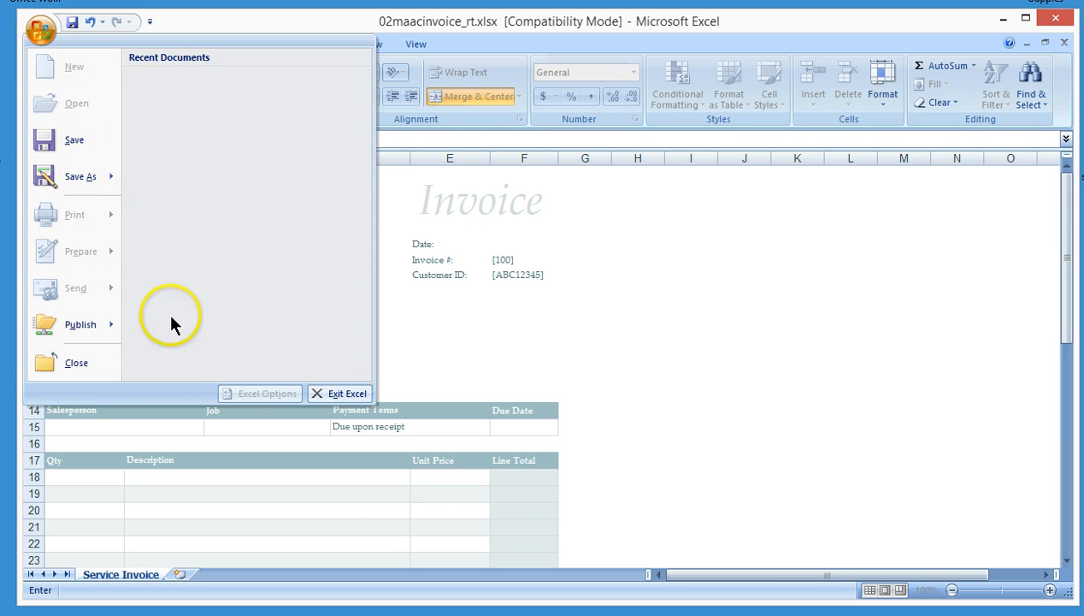
pyautogui.click(467, 358)
pyautogui.press('Escape')
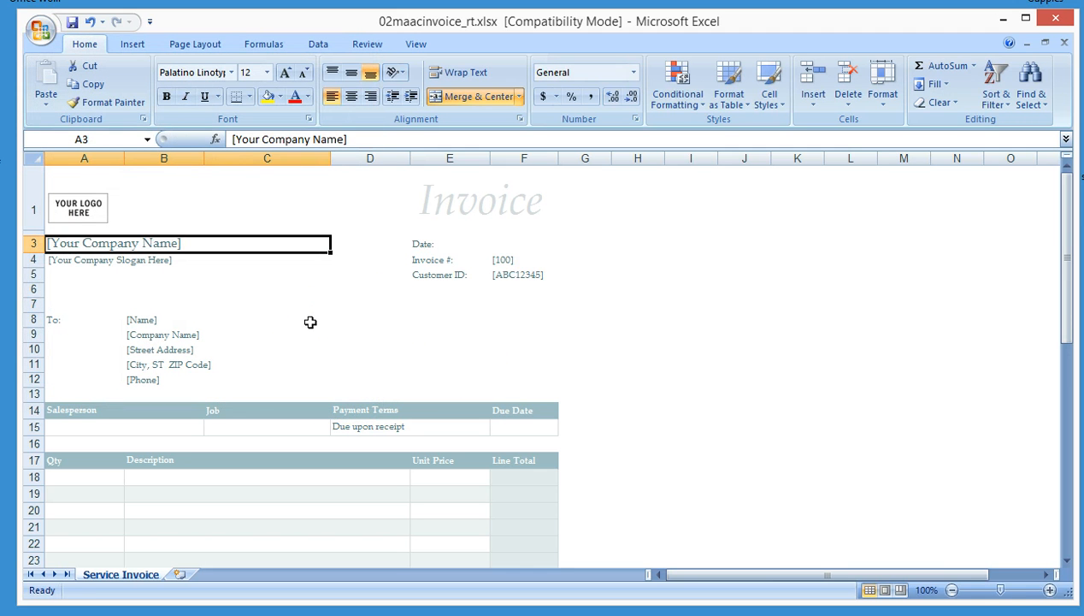
# Add an AutoCorrect entry that replaces maac with Michigan Ave. Athletic Club and close Excel Options
pyautogui.click(40, 31)
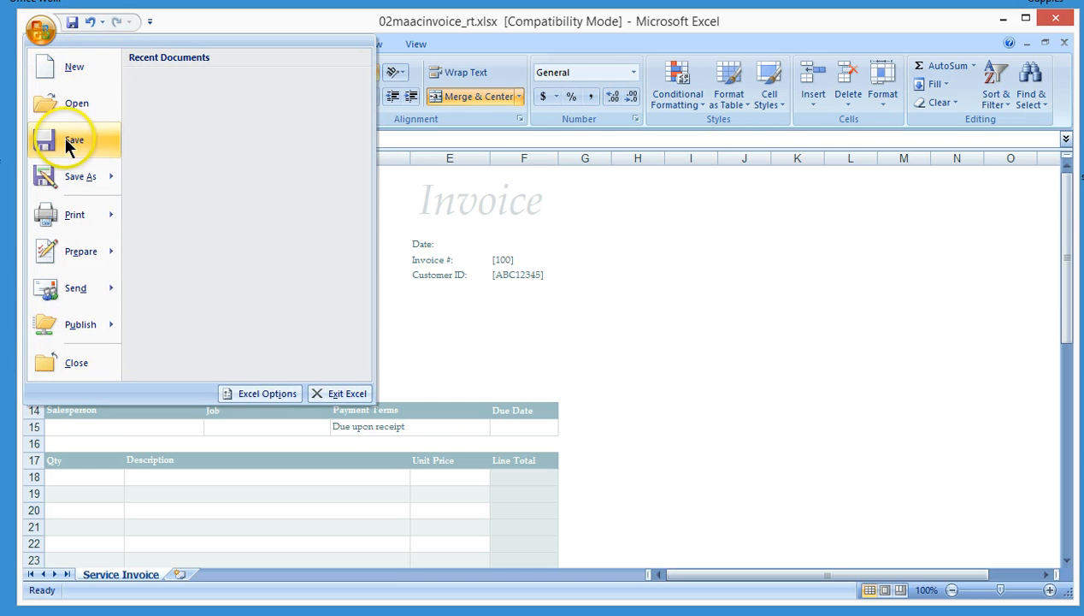
pyautogui.click(251, 395)
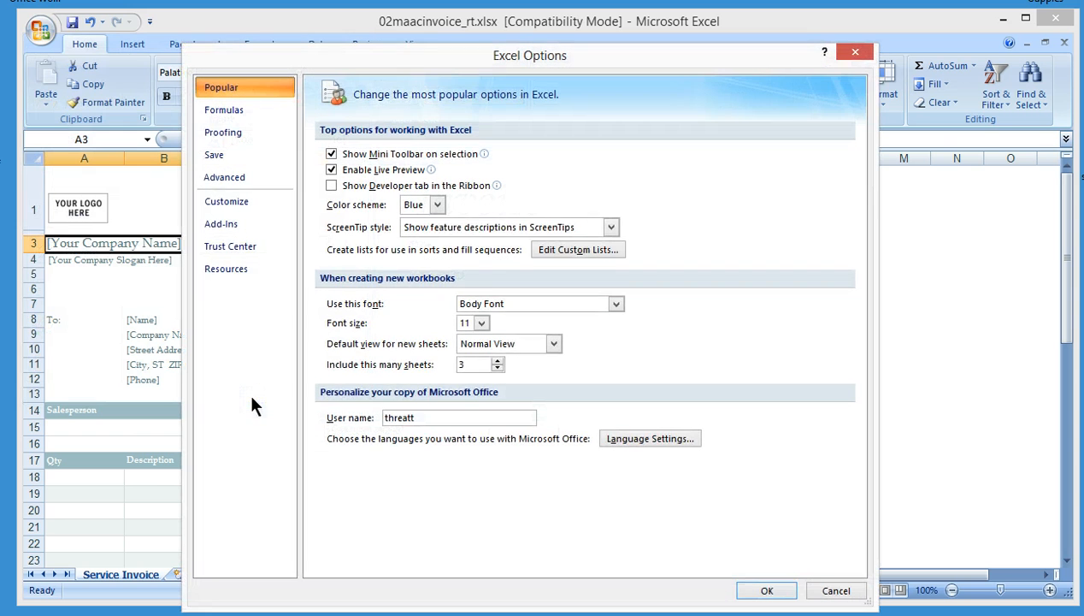
pyautogui.click(248, 137)
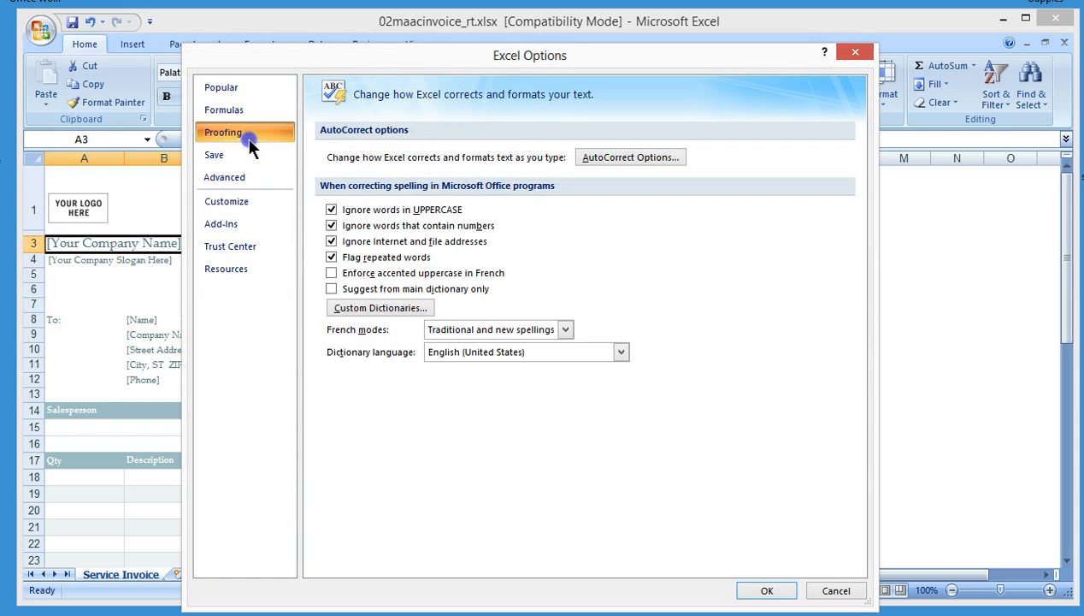
pyautogui.click(606, 162)
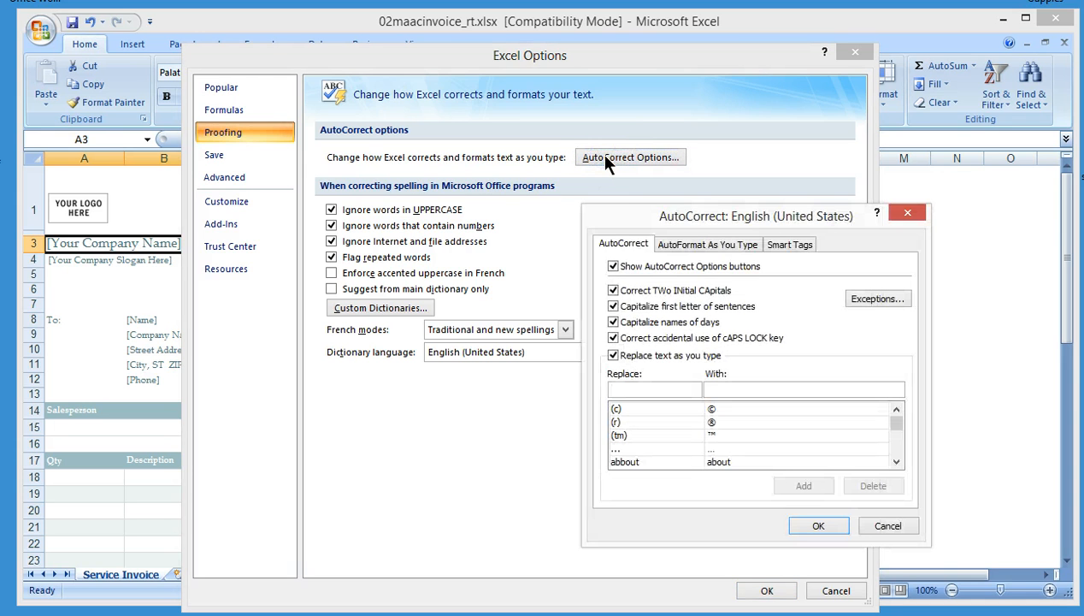
pyautogui.moveTo(697, 212); pyautogui.dragTo(552, 197)
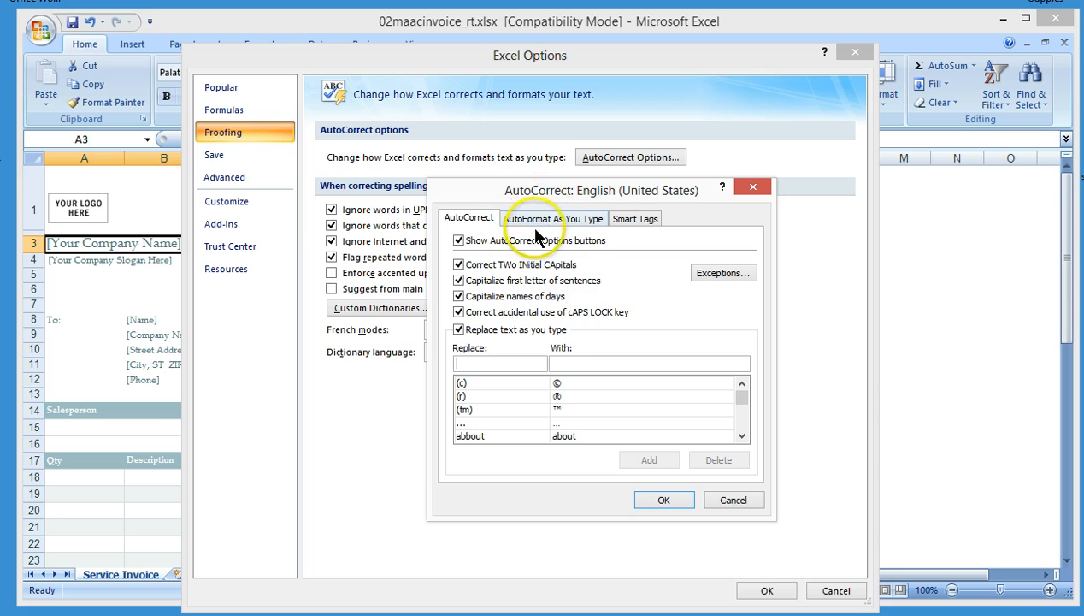
pyautogui.write('maac')
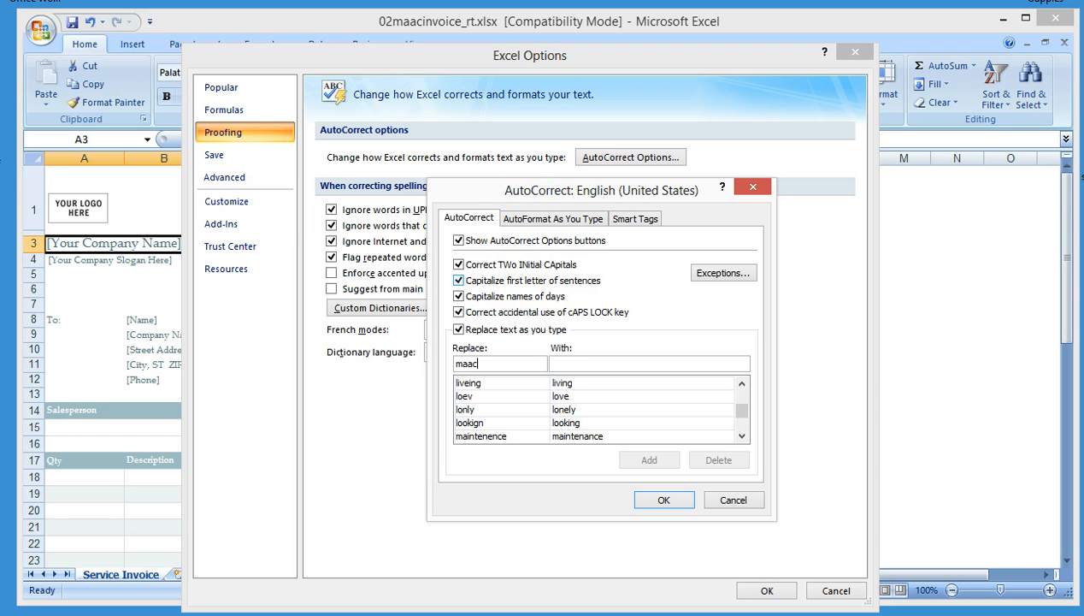
pyautogui.press('Tab')
pyautogui.write('Michigan Ave. Athletic Club')
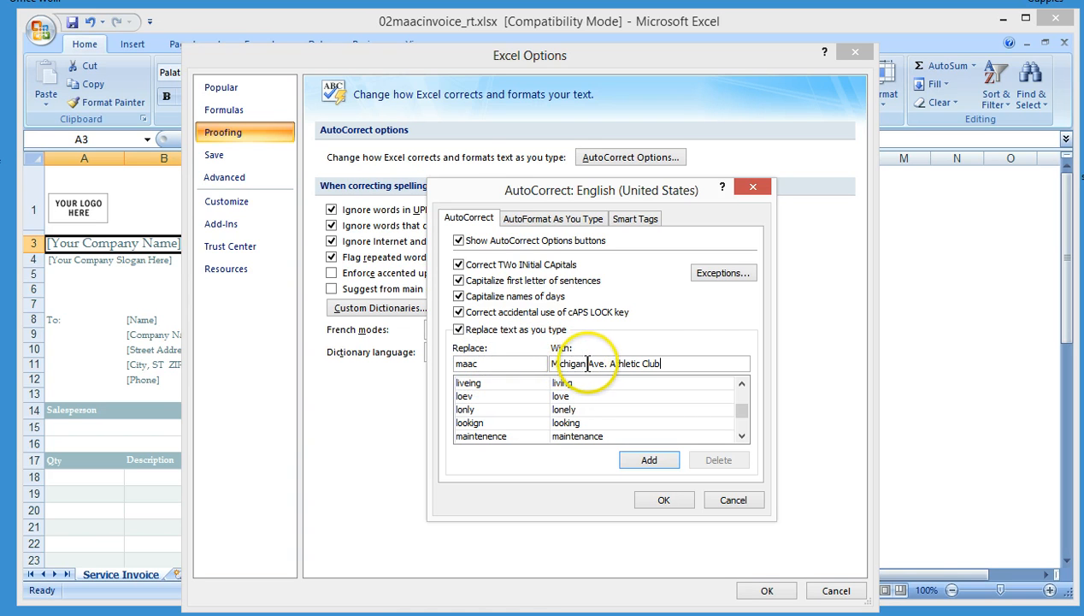
pyautogui.click(646, 461)
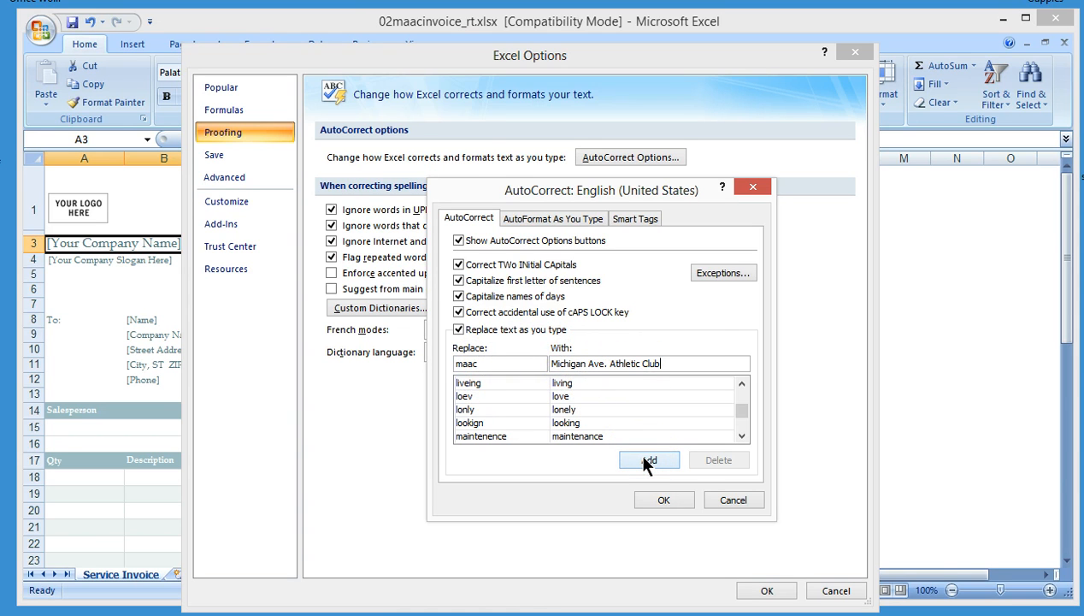
pyautogui.click(631, 459)
pyautogui.click(655, 502)
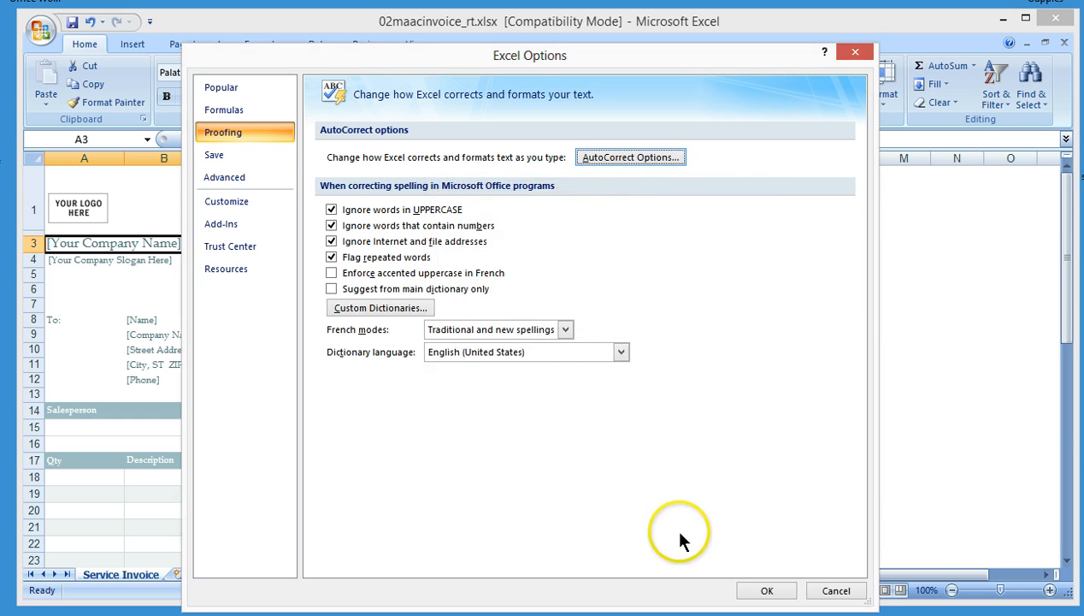
pyautogui.click(752, 599)
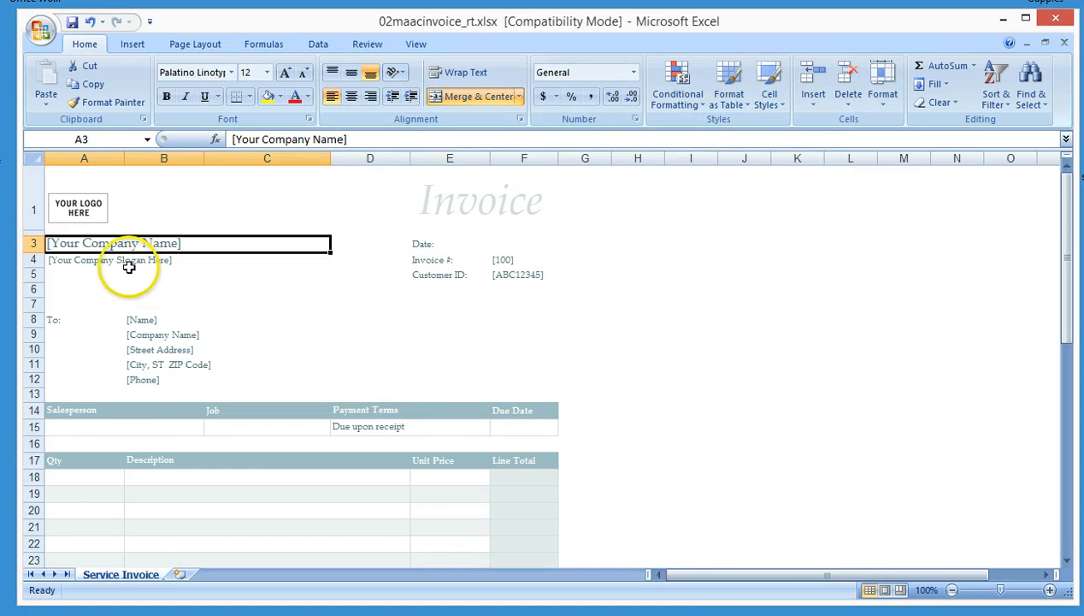
# Replace the company name placeholder in cell A3 with Michigan Ave. Athletic Club using the maac AutoCorrect entry
pyautogui.click(84, 224)
pyautogui.click(85, 231)
pyautogui.click(85, 233)
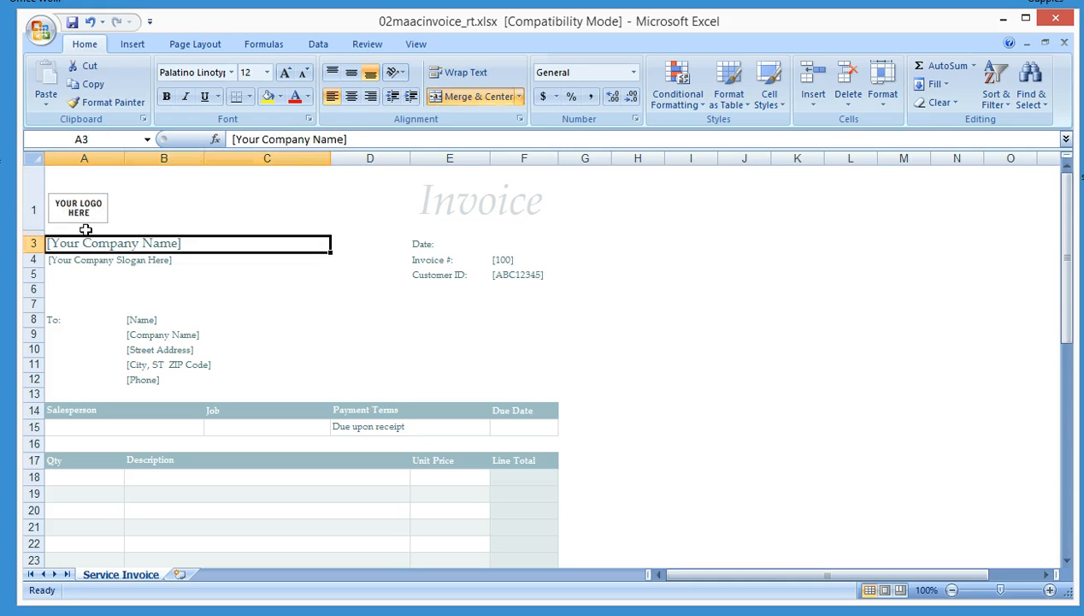
pyautogui.write('Michigan Ave. Athletic Club')
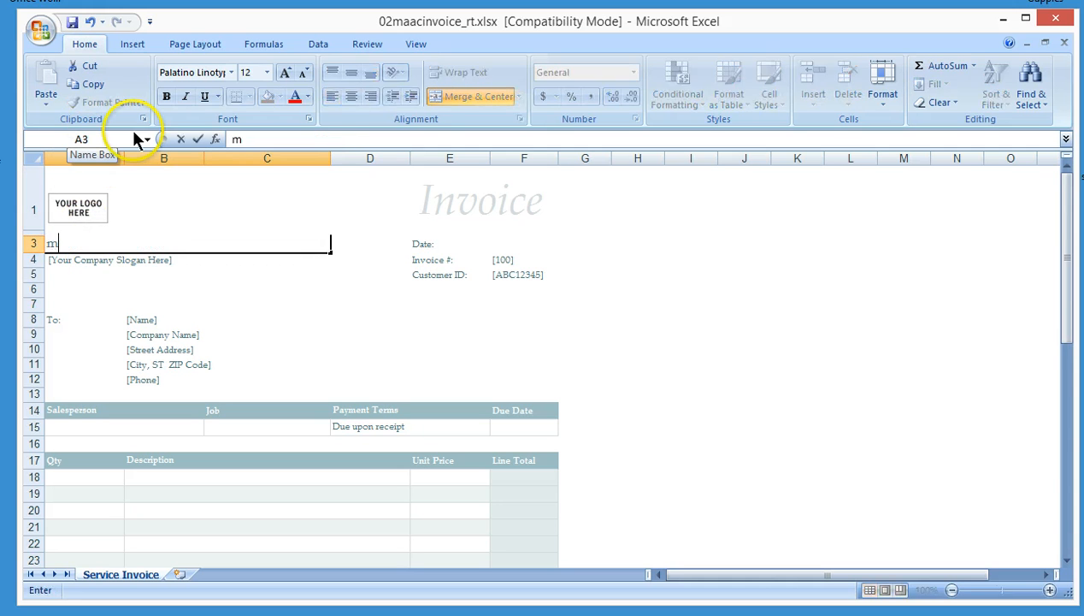
pyautogui.press('Return')
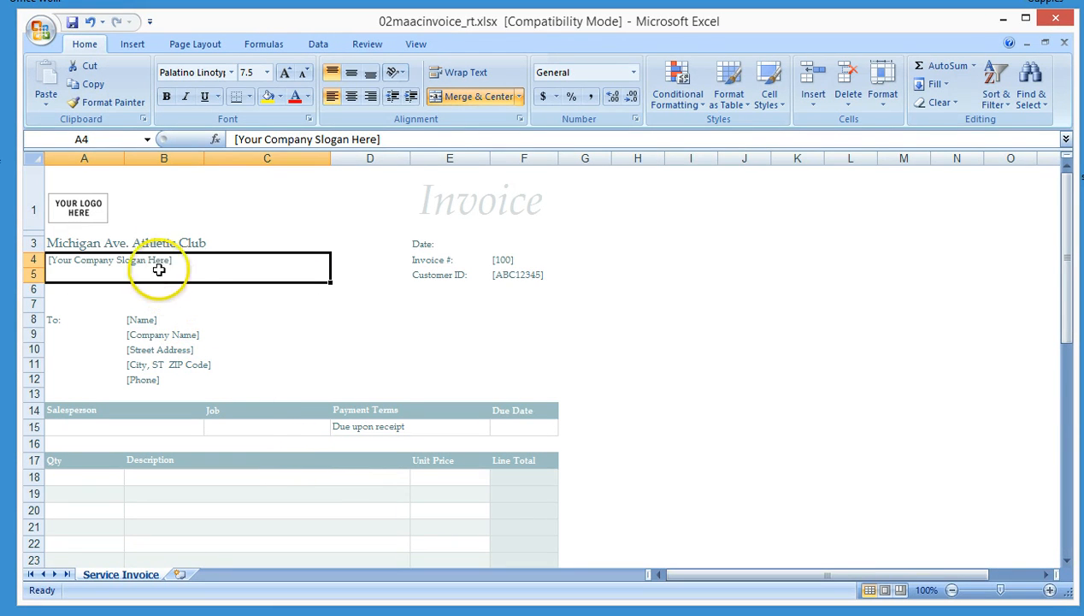
# Delete the company slogan placeholder from cell A4
pyautogui.click(102, 220)
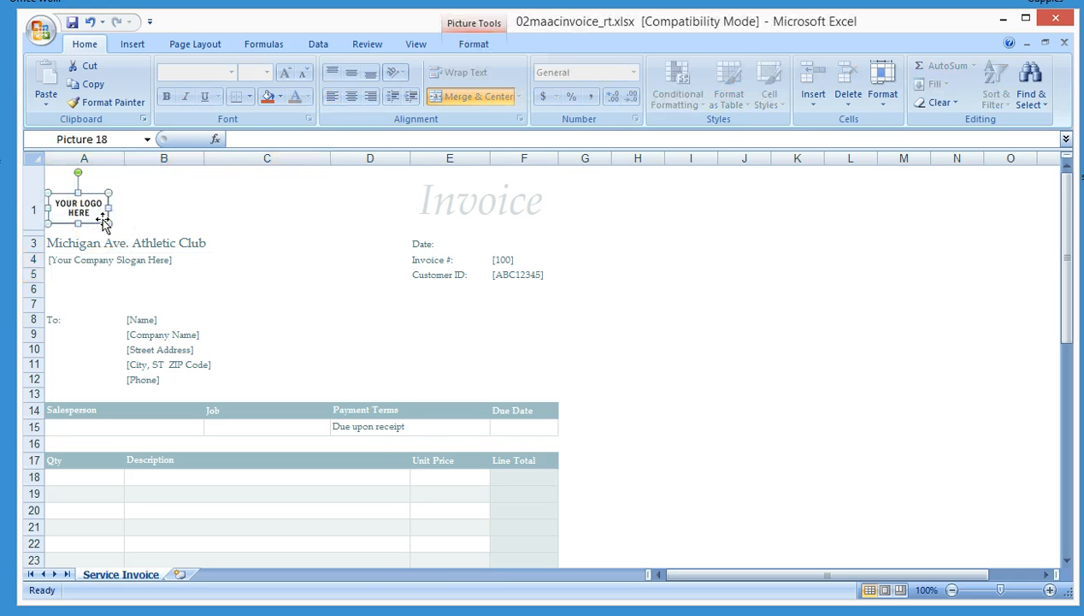
pyautogui.click(100, 262)
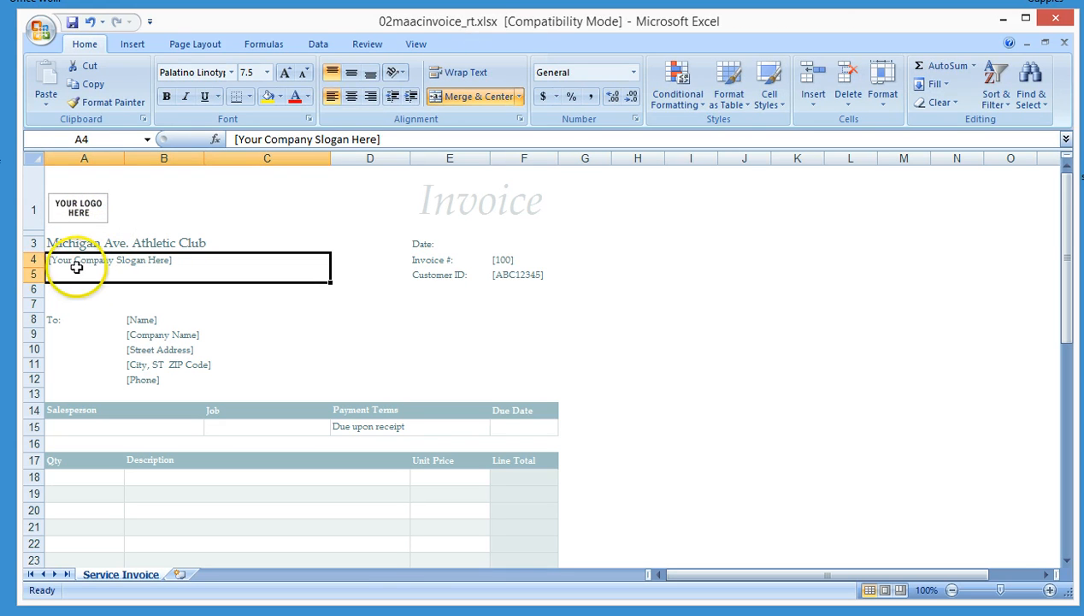
pyautogui.press('Delete')
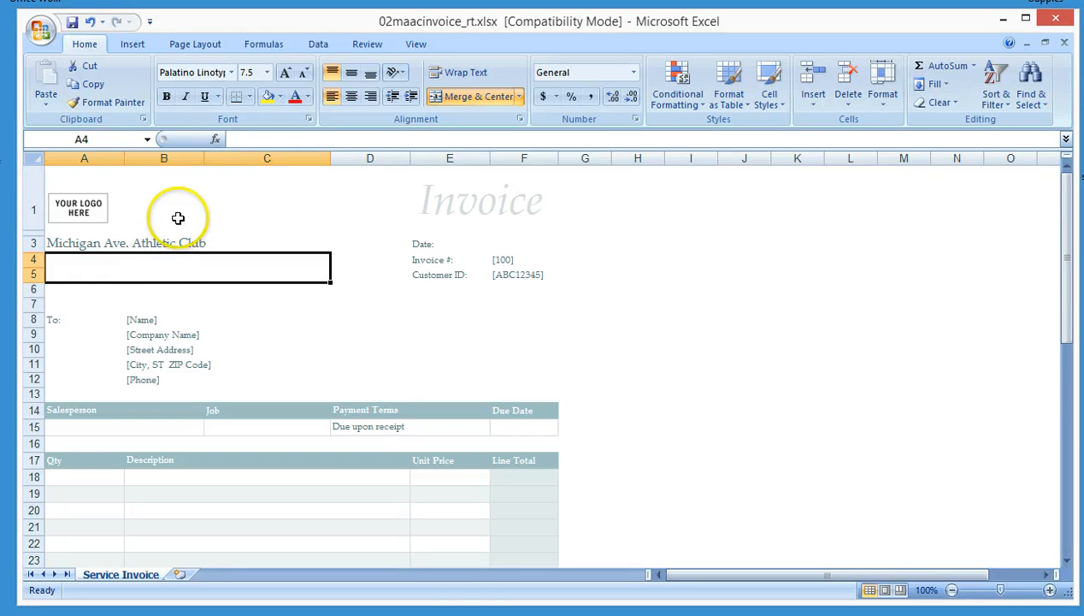
# Enter the customer's name in cell B8 in place of the Name placeholder
pyautogui.click(161, 320)
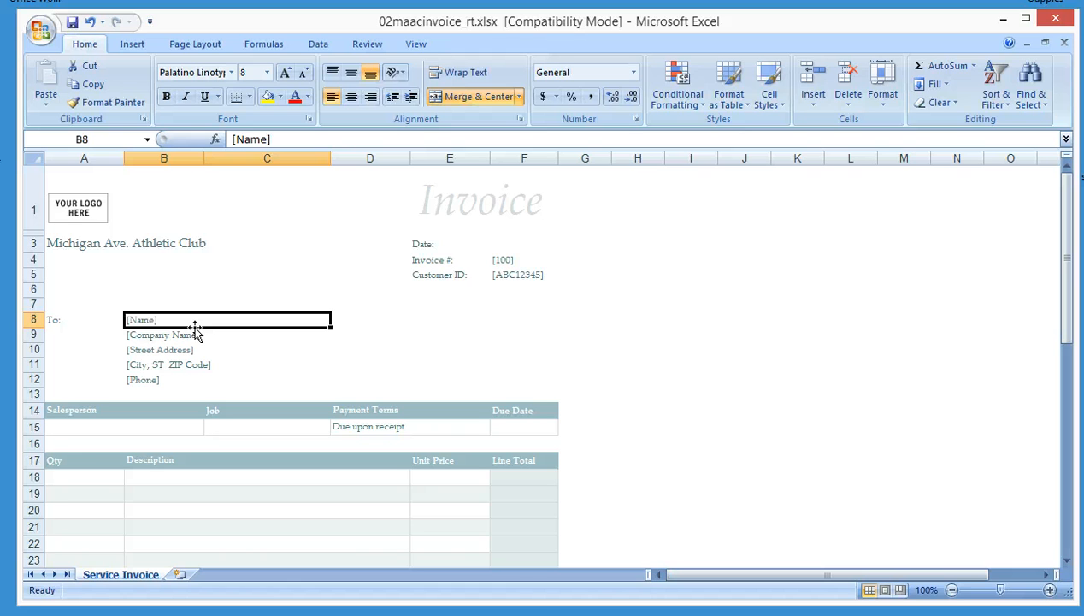
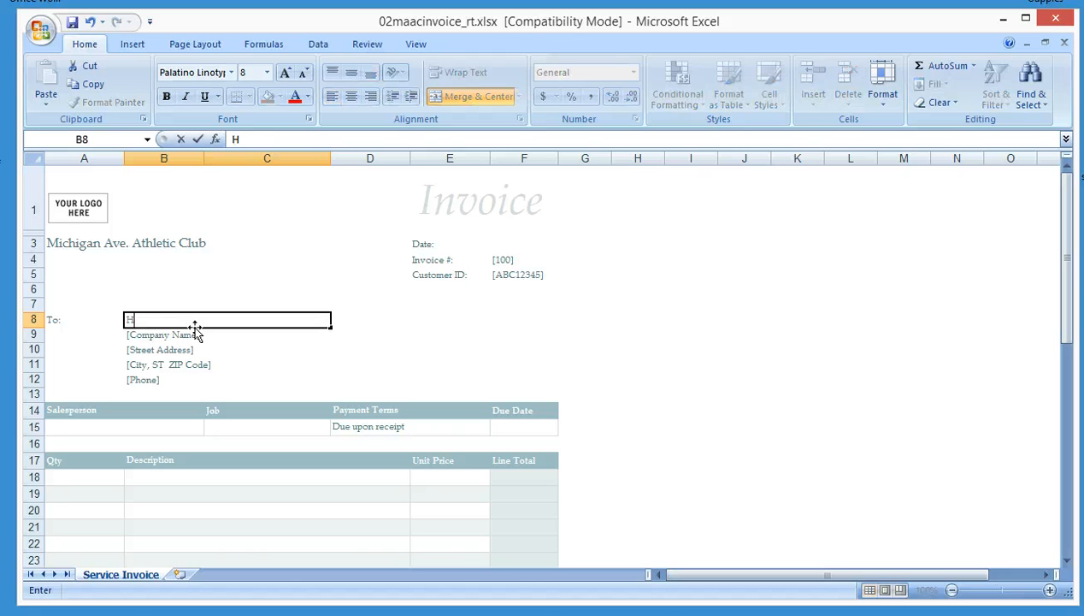
# Clear the contents of the company name placeholder in cell B9
pyautogui.click(190, 334)
pyautogui.click(205, 334)
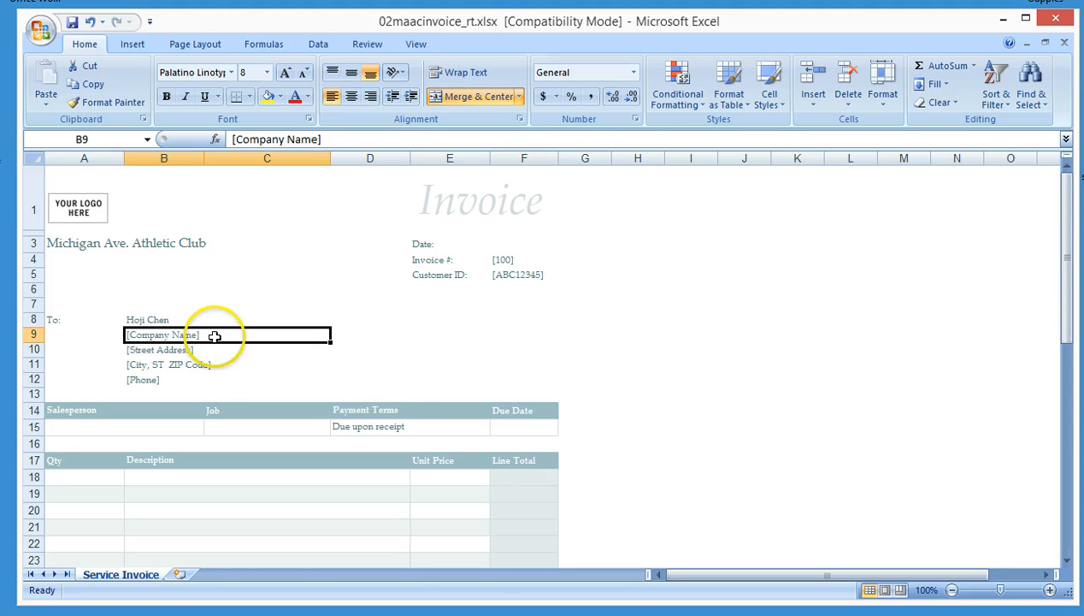
pyautogui.rightClick(214, 336)
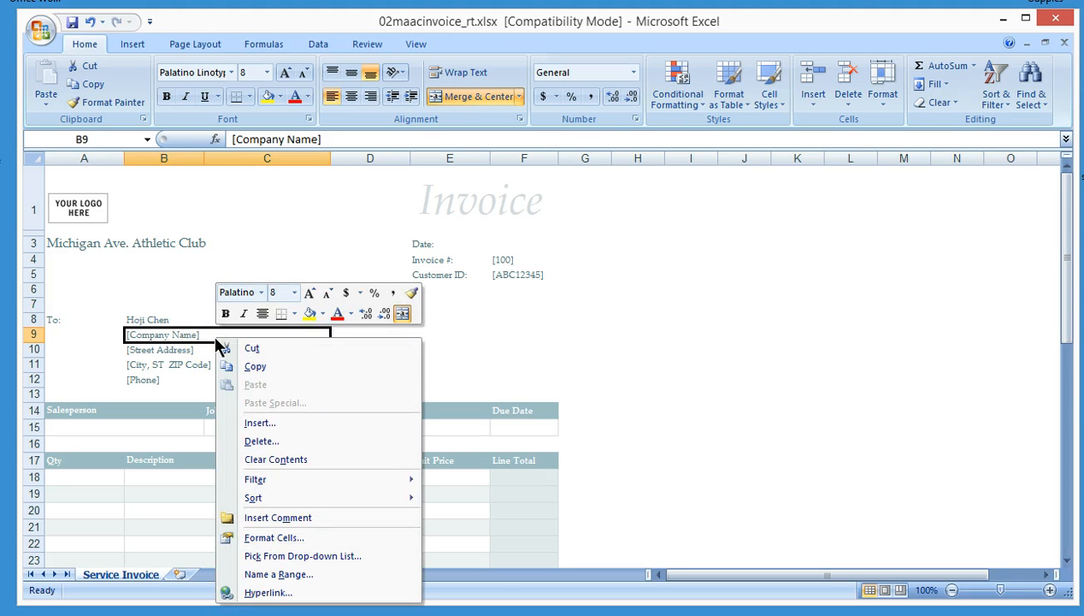
pyautogui.click(331, 460)
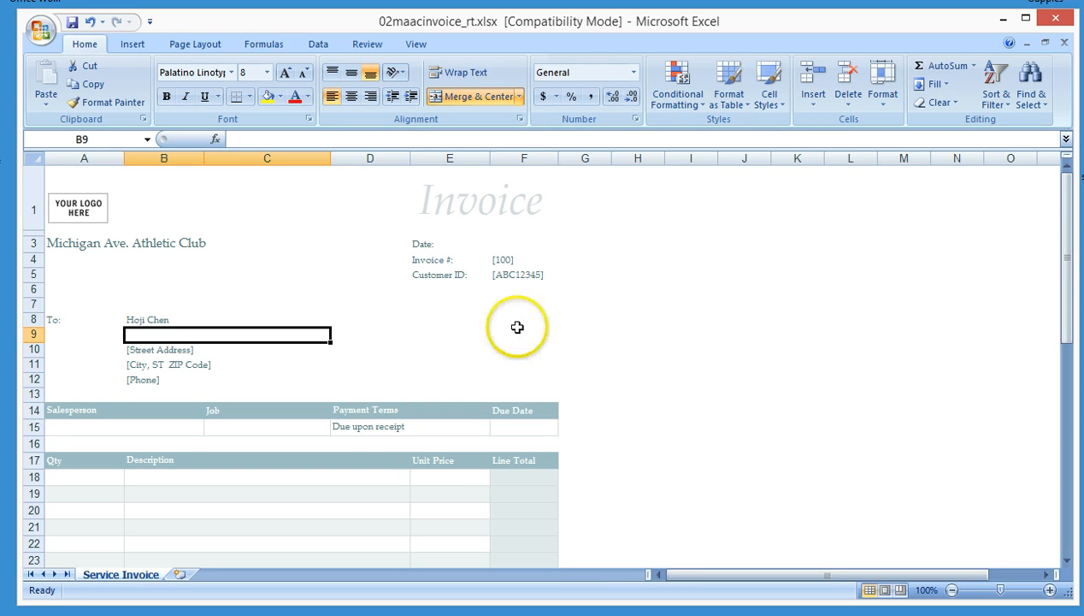
# Enter the customer's street address in cell B10
pyautogui.click(192, 350)
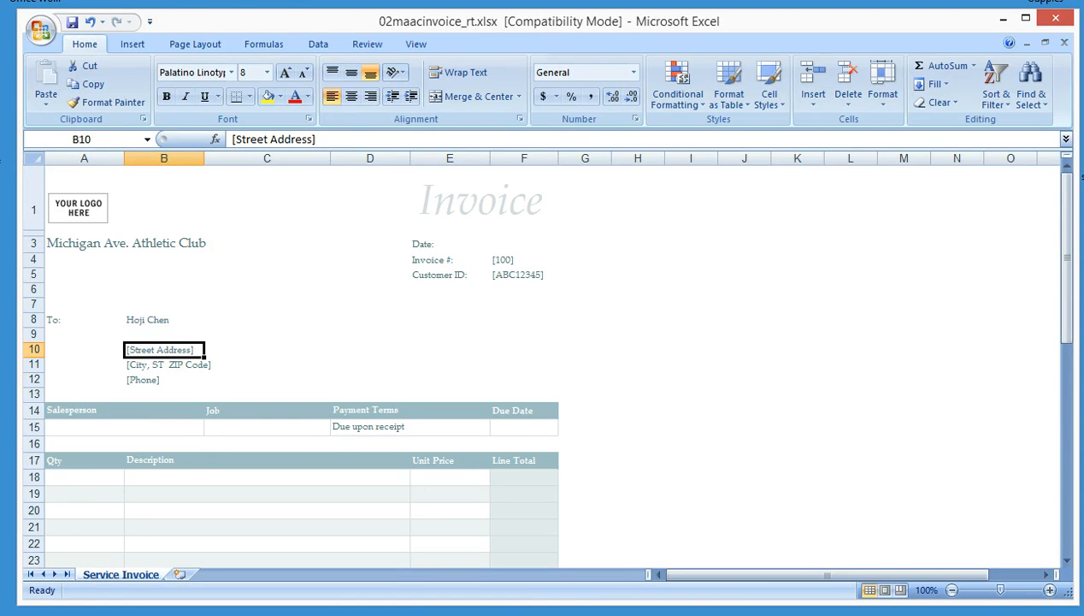
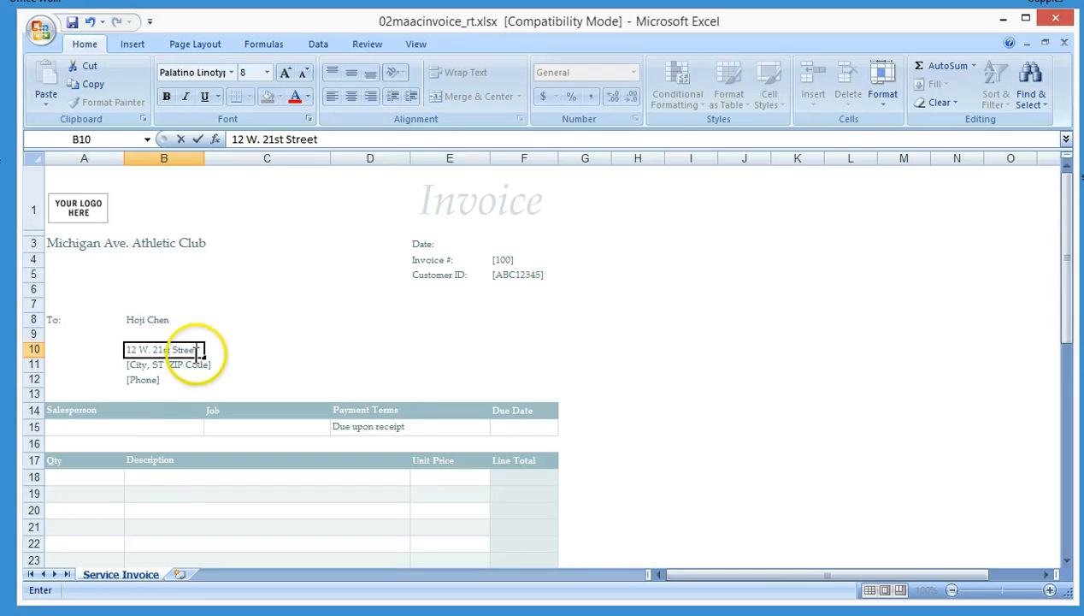
pyautogui.click(199, 139)
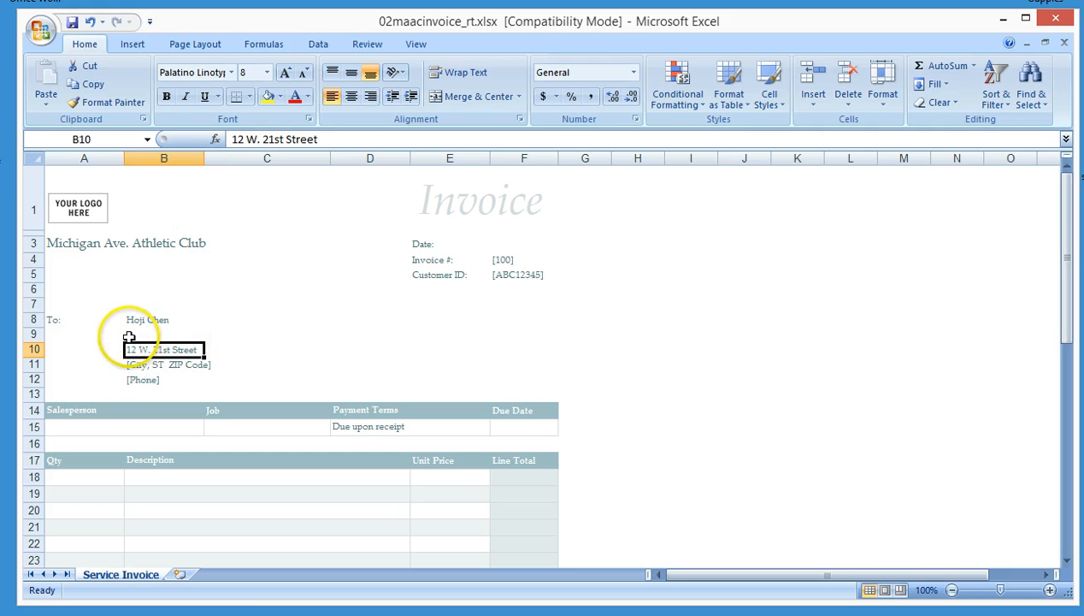
# Enter the customer's city, state and ZIP code in cell B11
pyautogui.click(202, 364)
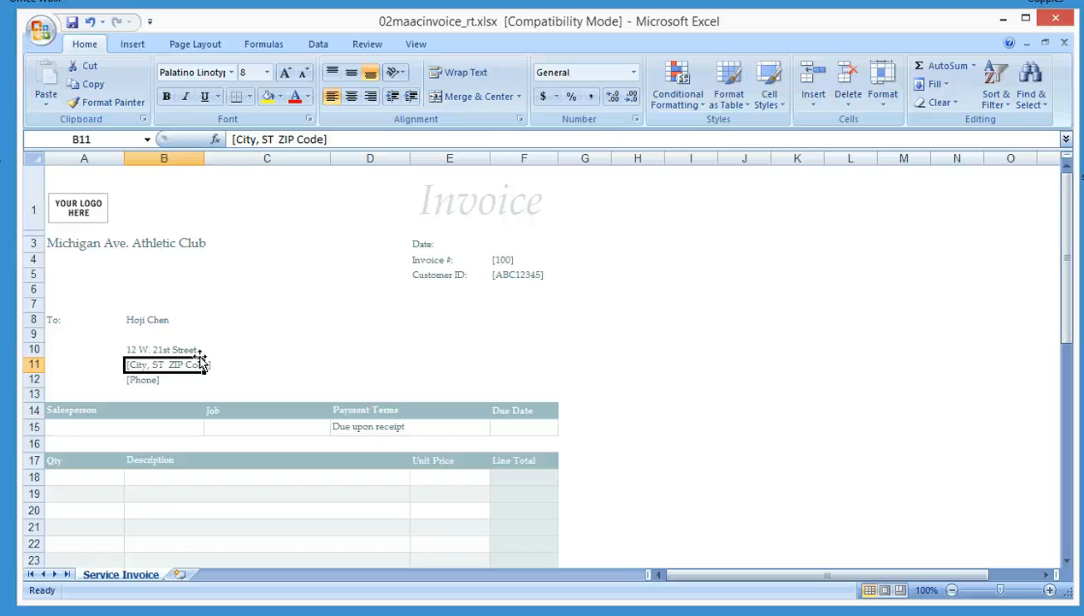
pyautogui.write('i')
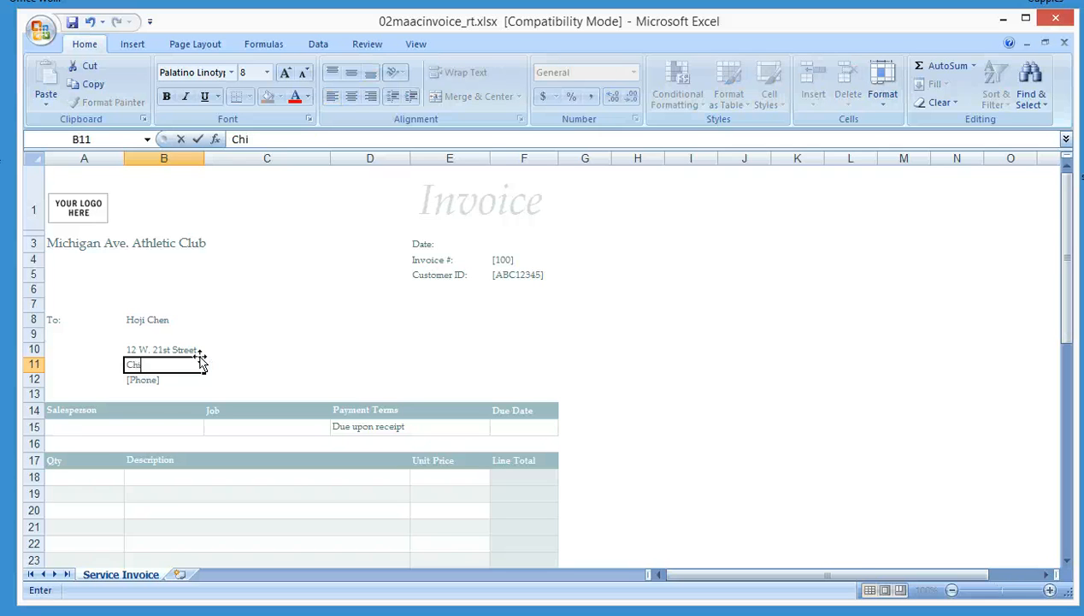
pyautogui.write('cago, Ill')
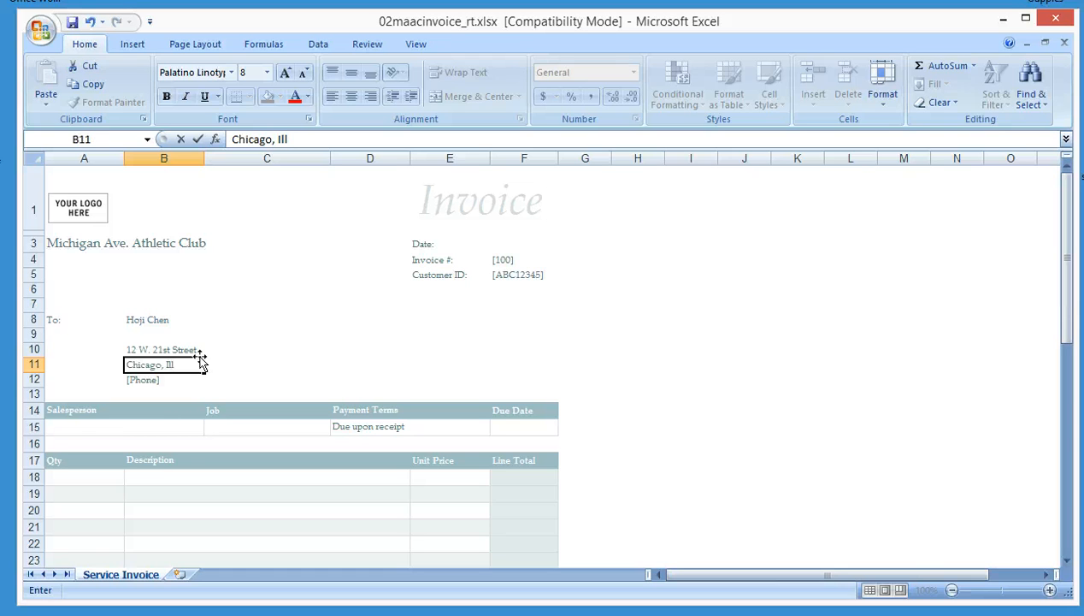
pyautogui.write('in')
pyautogui.write('ios')
pyautogui.press('BackSpace')
pyautogui.press('BackSpace')
pyautogui.press('BackSpace')
pyautogui.write('ois')
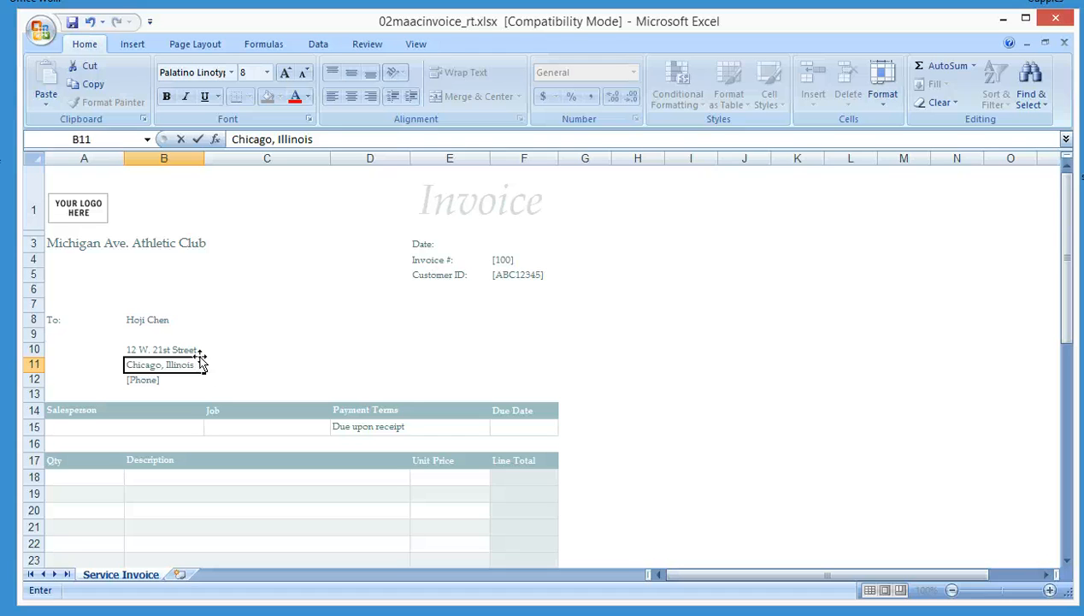
pyautogui.write('60602')
pyautogui.press('Return')
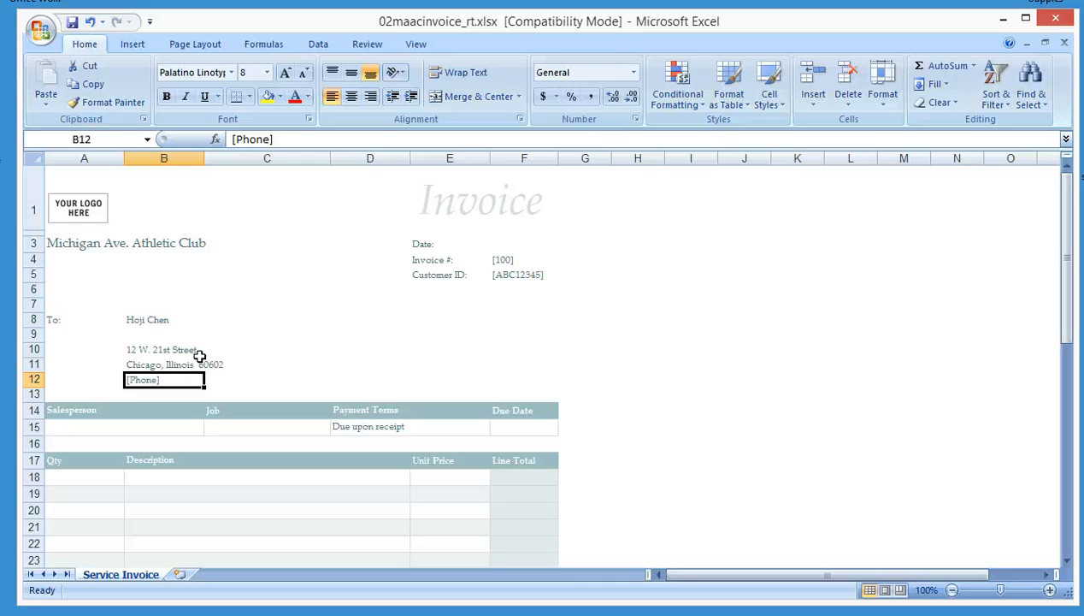
pyautogui.write('881')
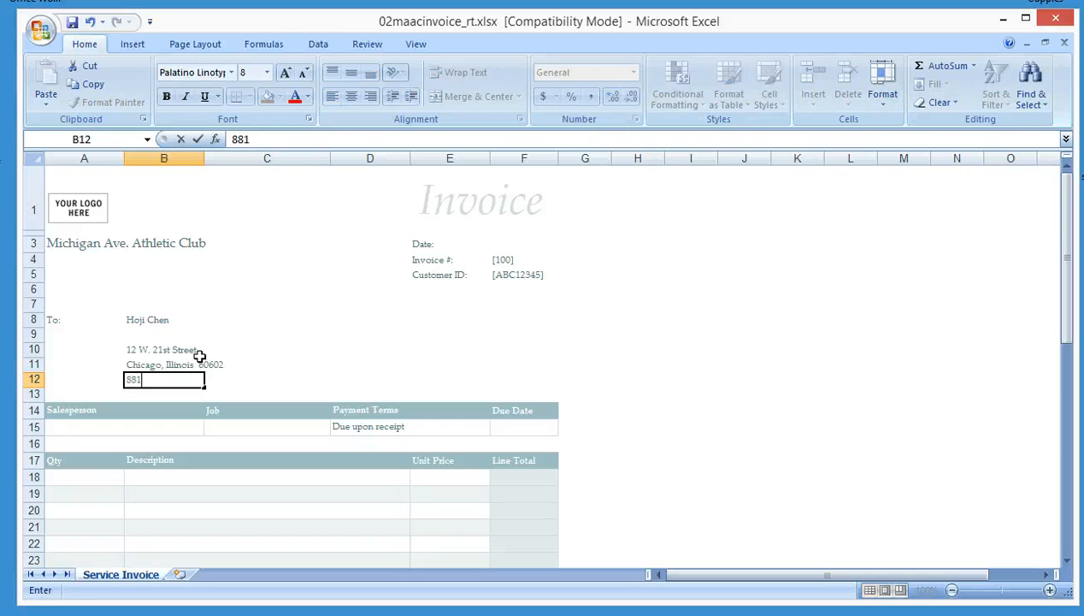
pyautogui.write('-2127')
pyautogui.press('Escape')
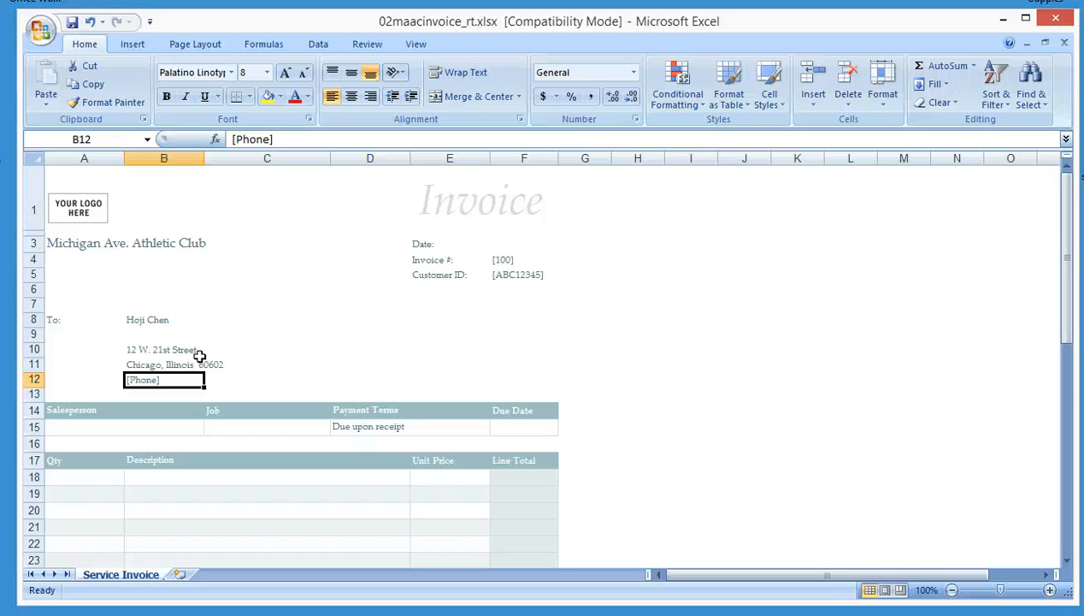
# Delete the phone placeholder from cell B12
pyautogui.press('Delete')
pyautogui.press('Down')
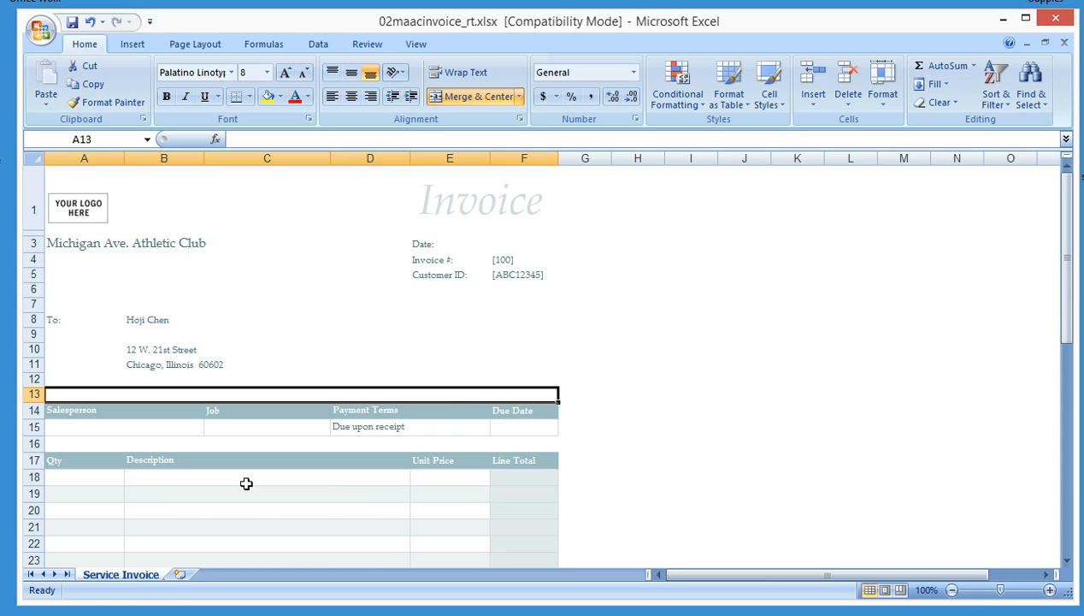
# Enter the salesperson's name in cell A15 under Salesperson
pyautogui.press('Down')
pyautogui.press('Down')
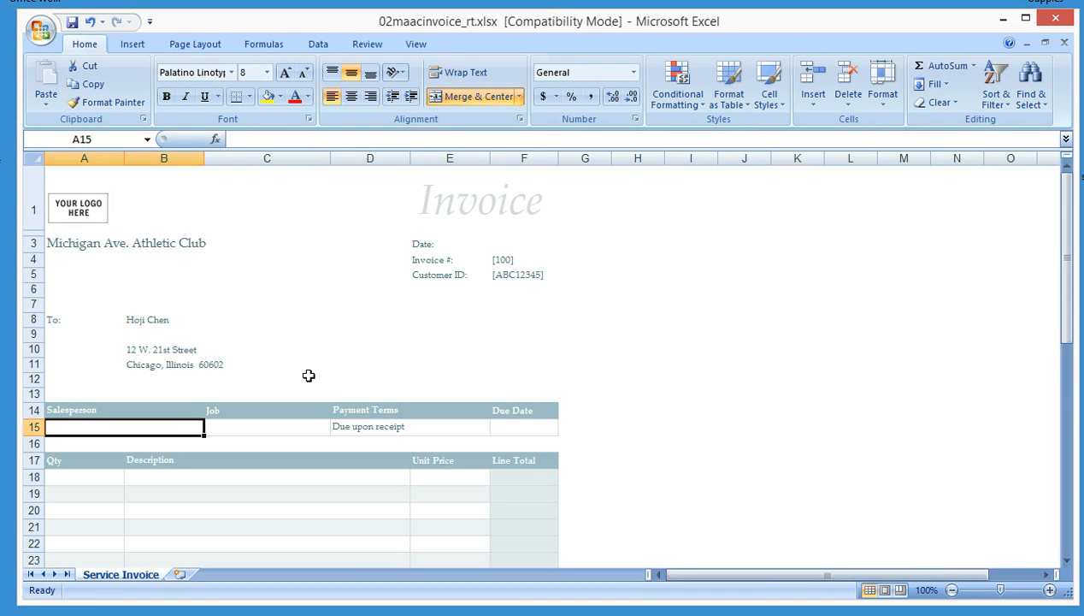
pyautogui.write('Rex Threatt')
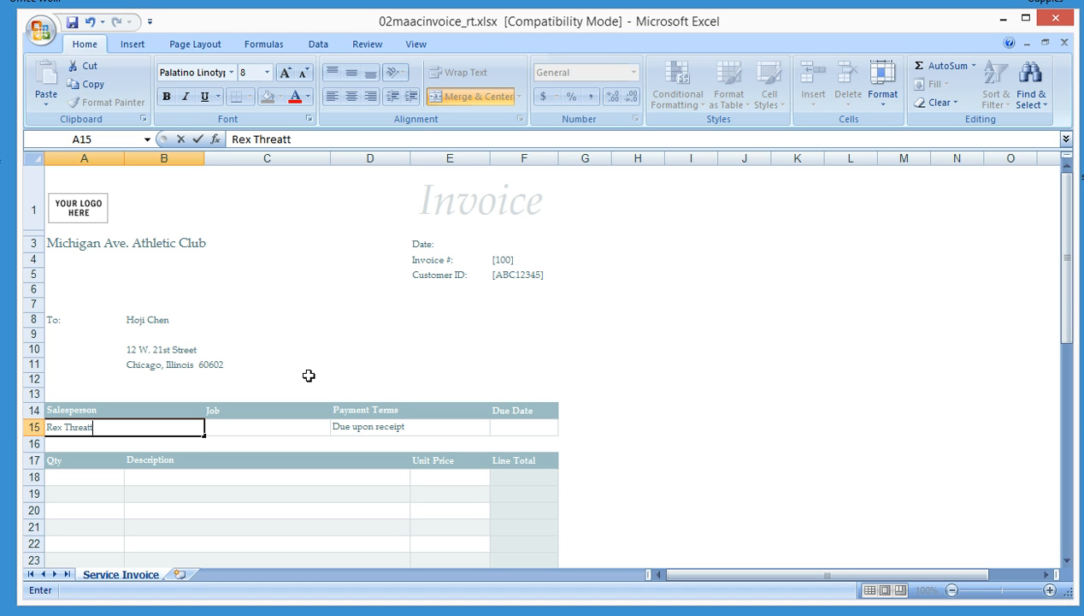
pyautogui.press('Tab')
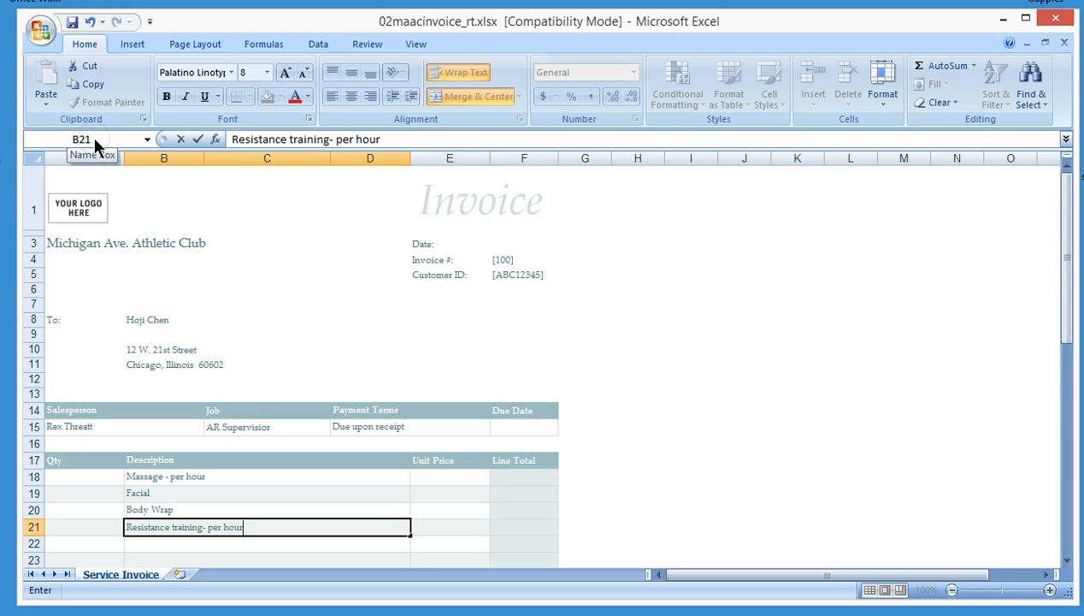
# Enter the job AR Supervisor and descriptions Massage - per hour, Facial, Body Wrap and Resistance training- per hour
pyautogui.press('Return')
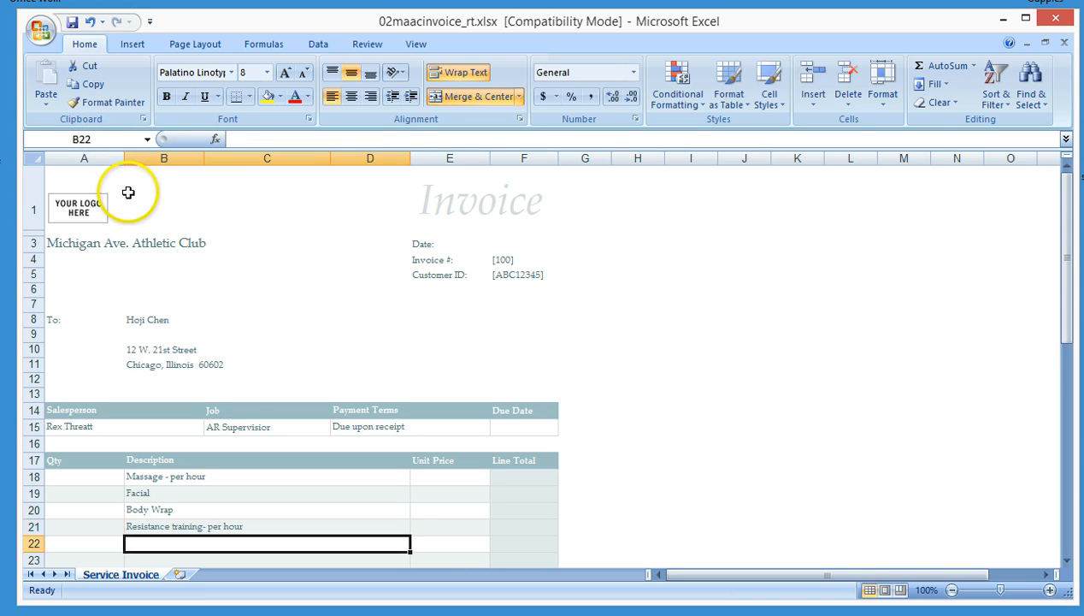
# Replace [Your Company Name] in footer cell A43 with Michigan Ave. Athletic Club using the maac AutoCorrect entry
pyautogui.click(108, 139)
pyautogui.write('a43')
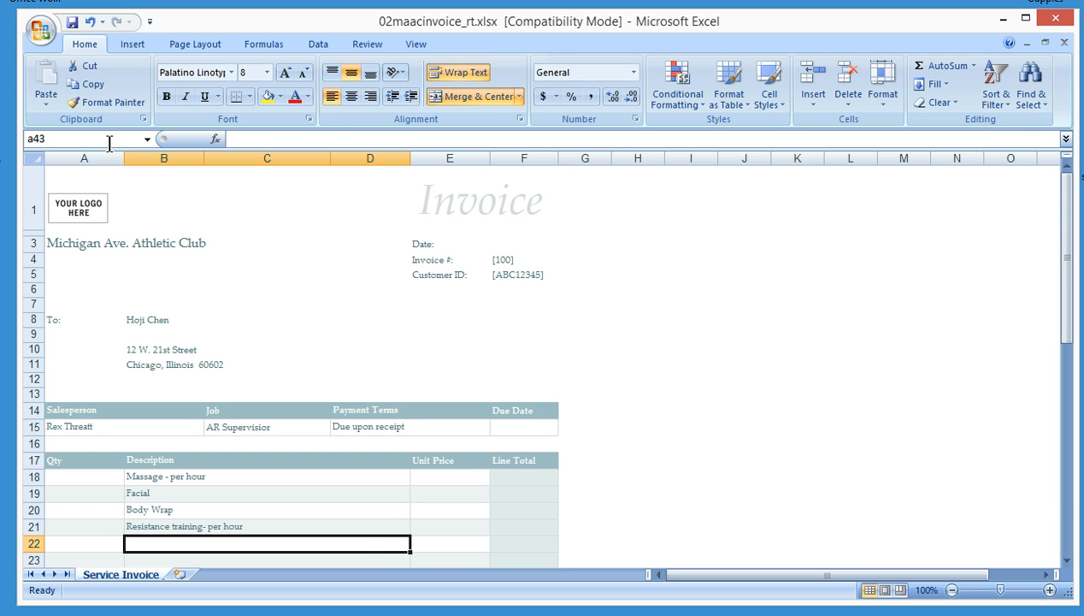
pyautogui.press('Return')
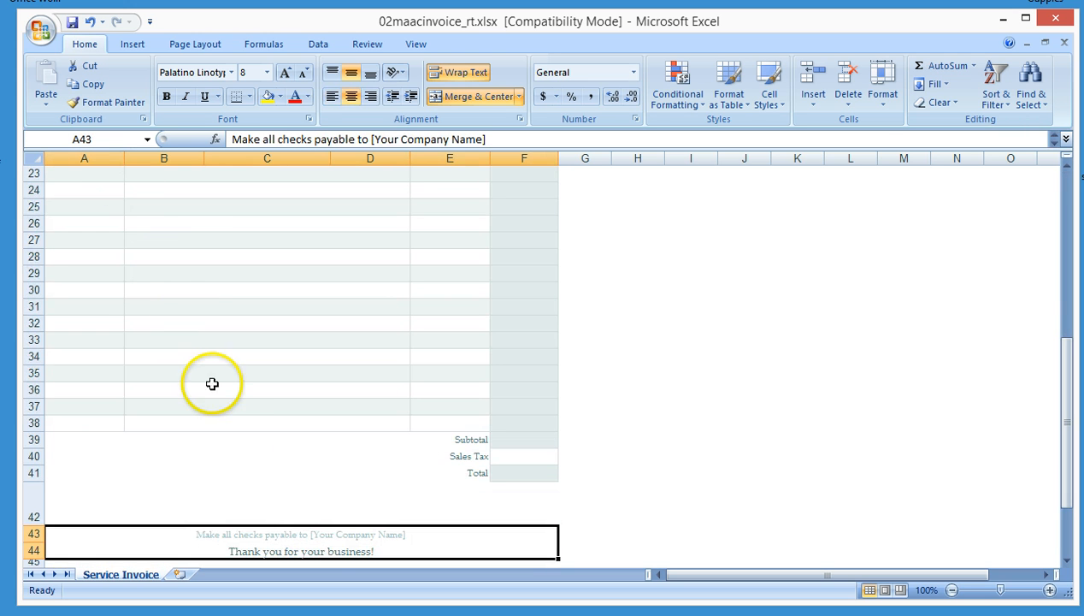
pyautogui.click(381, 139)
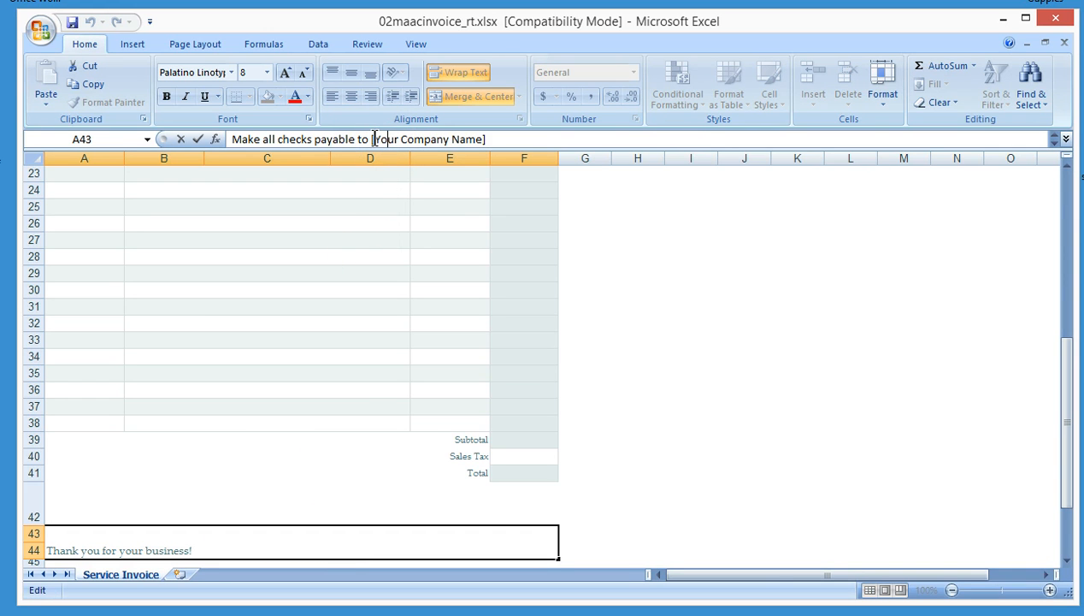
pyautogui.click(375, 138)
pyautogui.click(372, 138)
pyautogui.moveTo(372, 138); pyautogui.dragTo(486, 140)
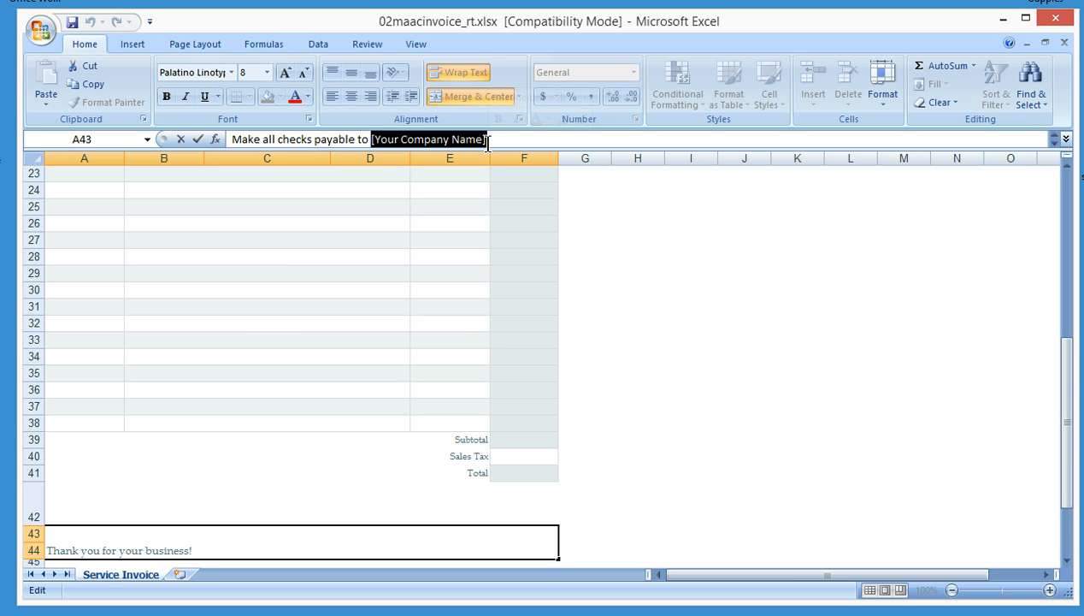
pyautogui.write('maac')
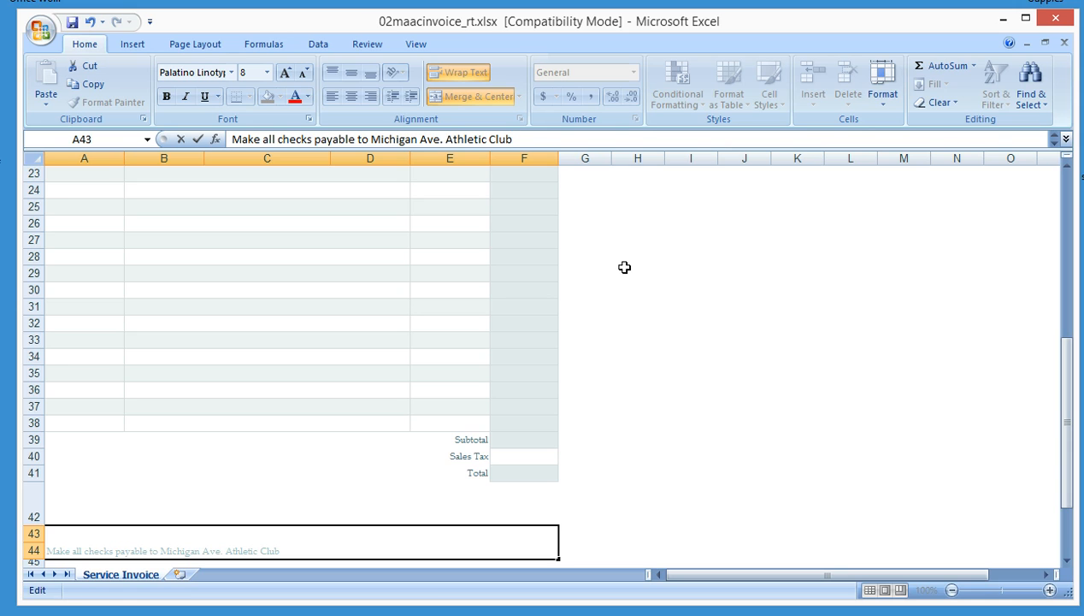
pyautogui.press('Down')
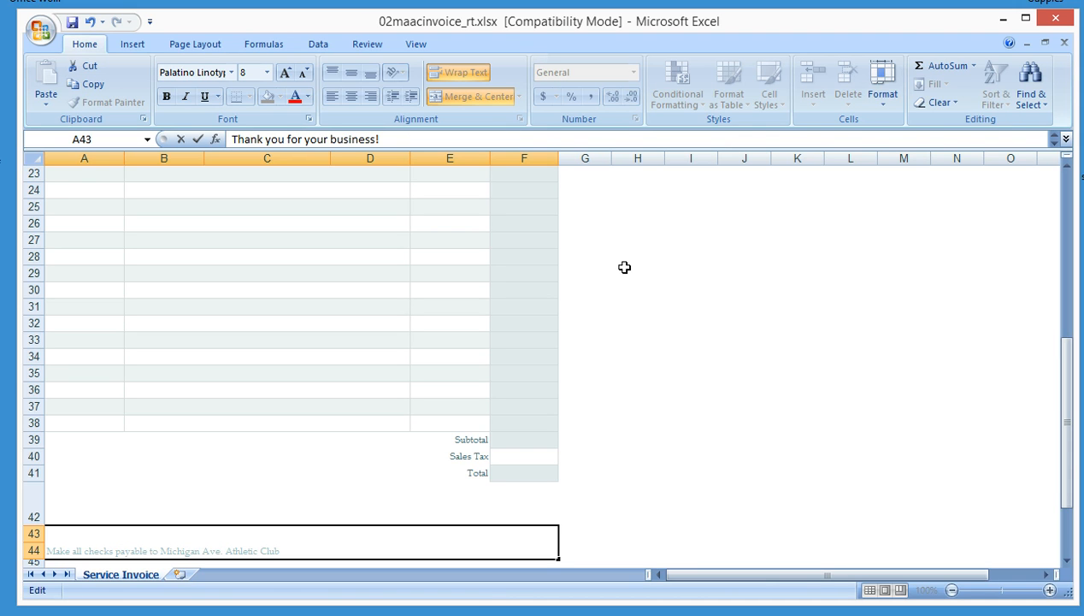
pyautogui.press('End')
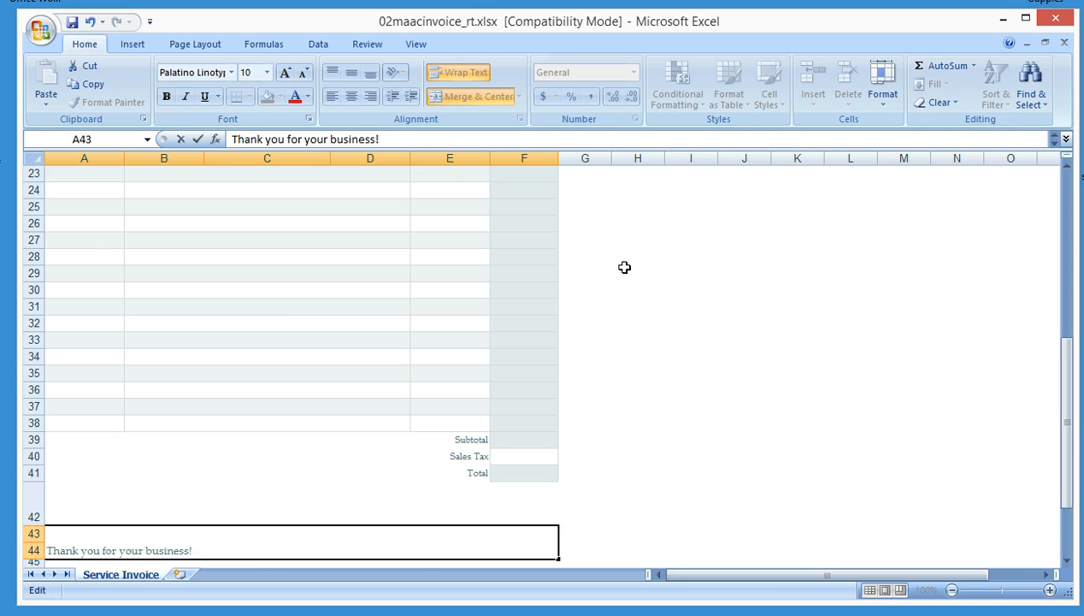
pyautogui.press('Return')
# Replace the address placeholder in footer cell A46 by pasting the club's street address, city, ZIP code and phone number
pyautogui.press('Down')
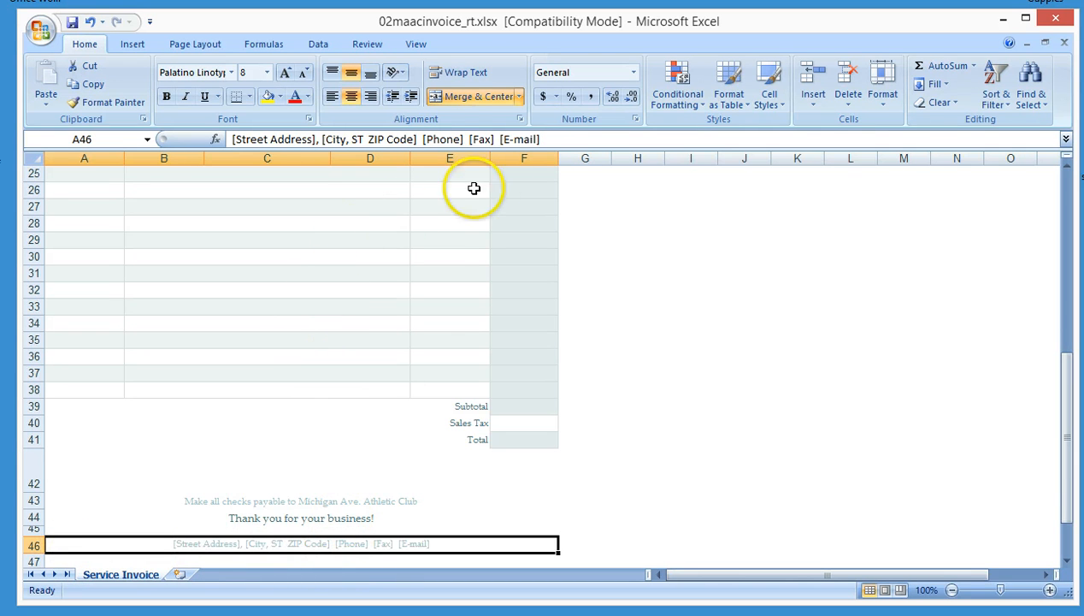
pyautogui.click(556, 141)
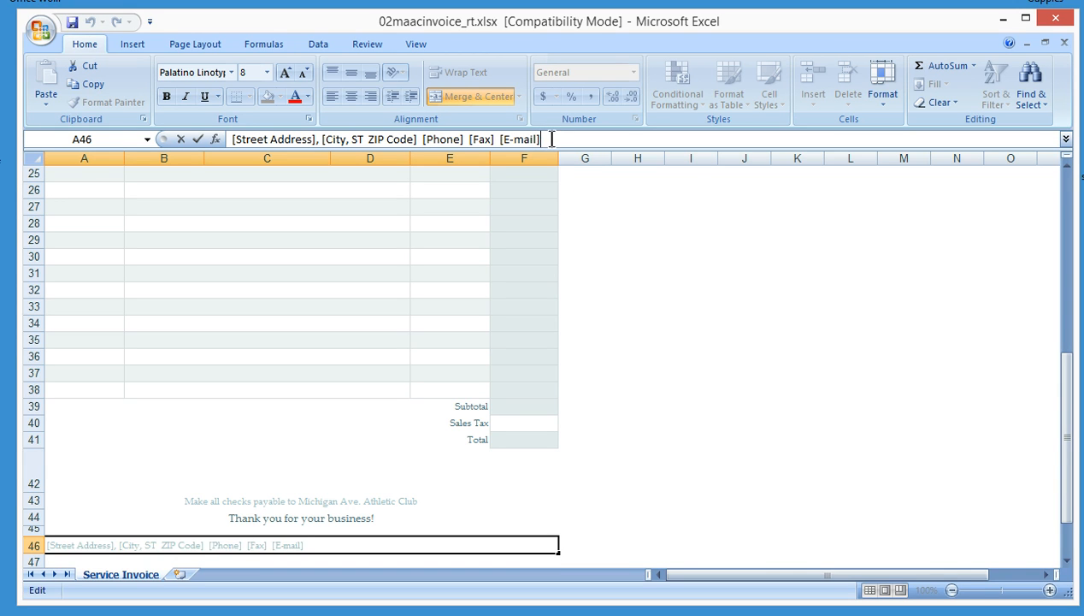
pyautogui.moveTo(551, 138); pyautogui.dragTo(226, 120)
pyautogui.click(238, 140)
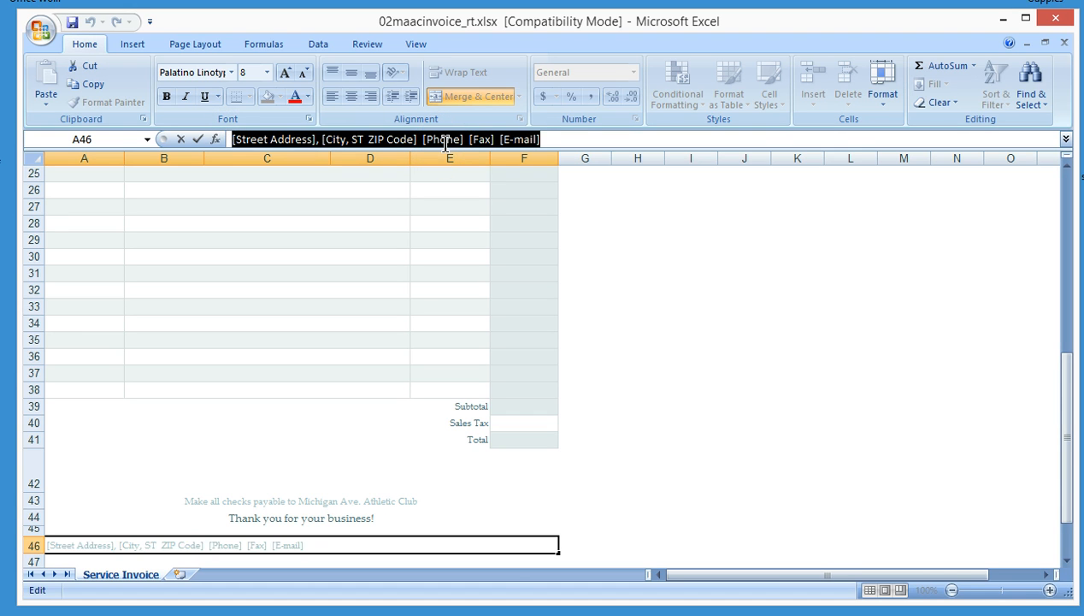
pyautogui.press('Delete')
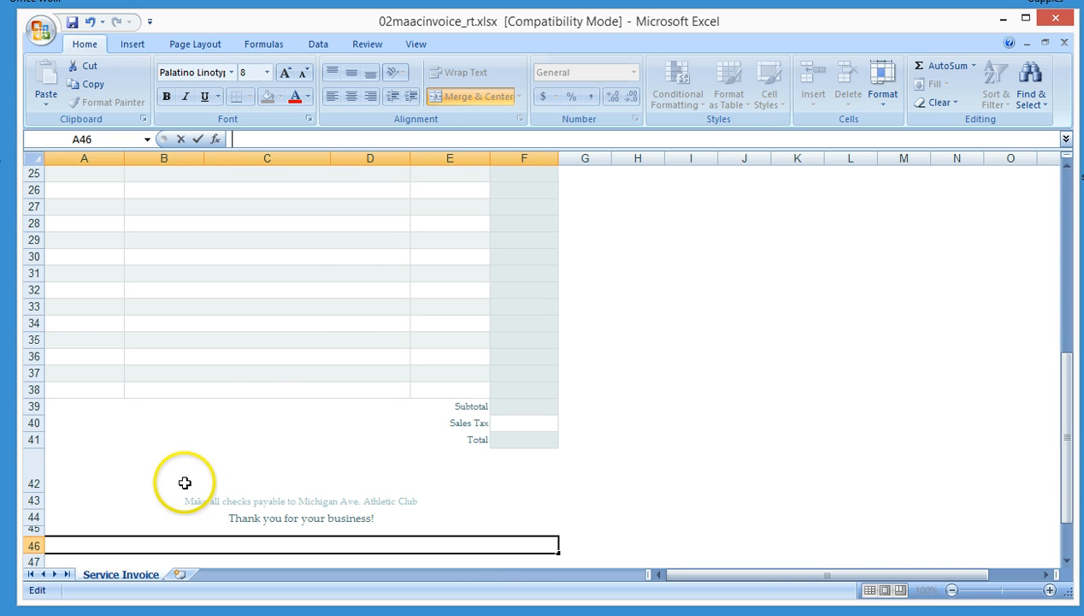
pyautogui.hotkey('ctrl', 'v')
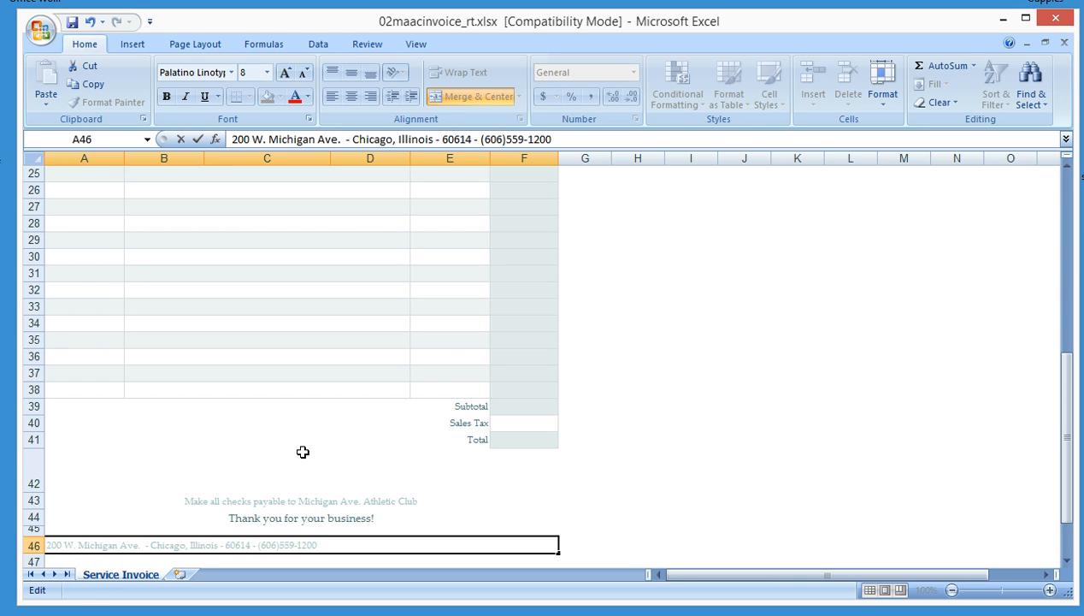
pyautogui.press('Return')
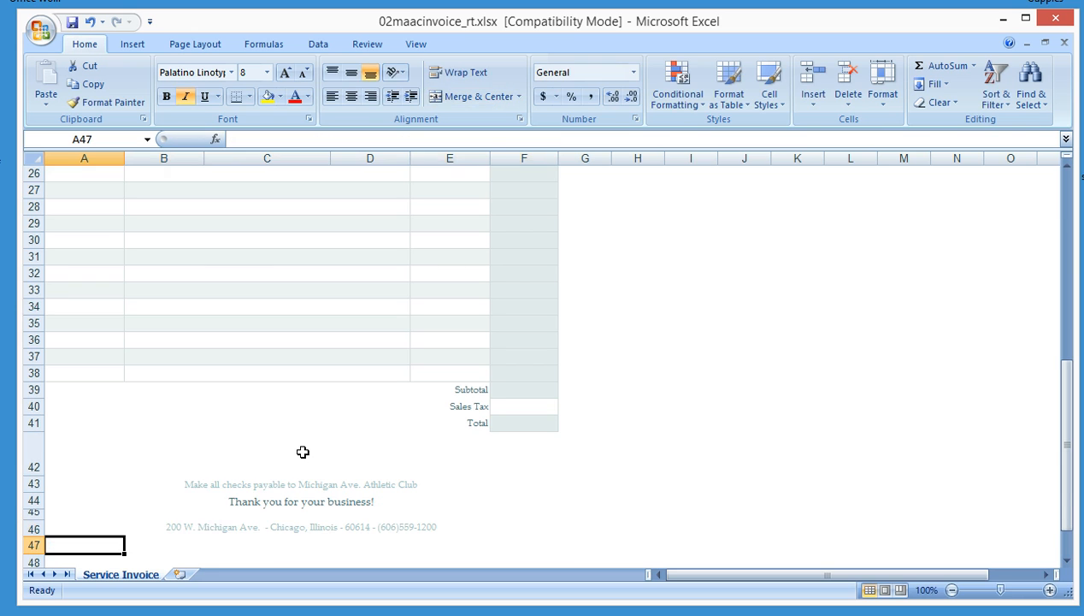
# Save the workbook as an Excel Workbook named 02maacinvoice_rt.xlsx on the Desktop, replacing the existing file
pyautogui.click(39, 31)
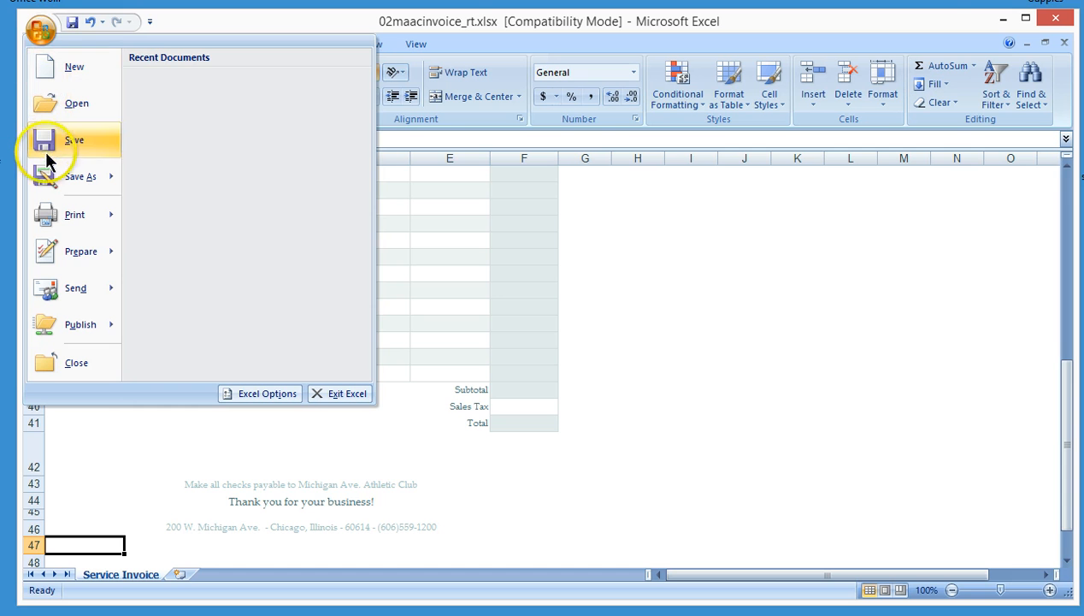
pyautogui.moveTo(48, 173)
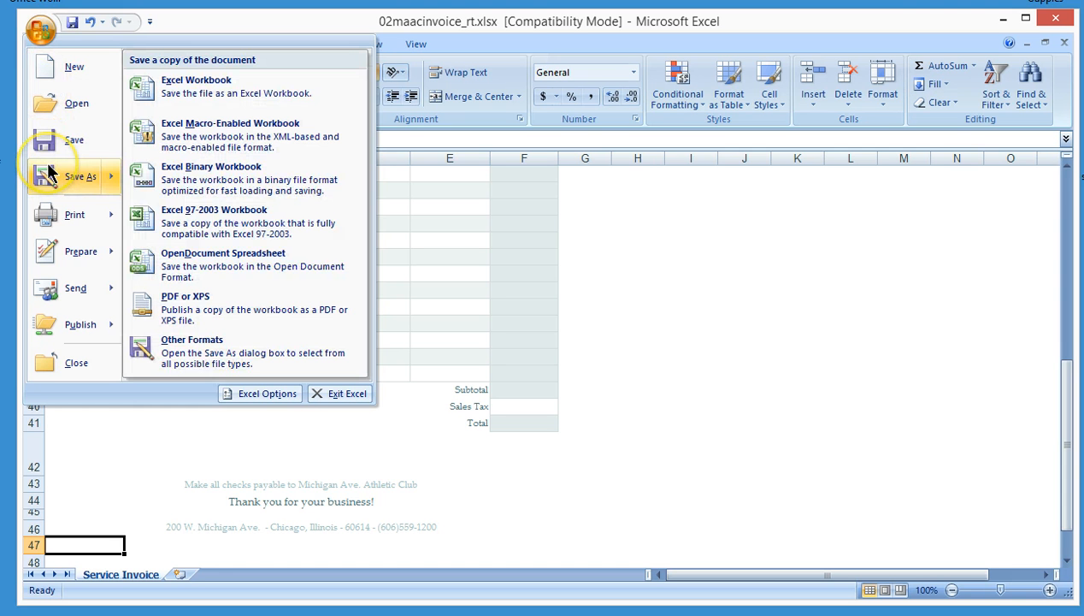
pyautogui.click(218, 94)
pyautogui.moveTo(152, 187); pyautogui.dragTo(151, 135)
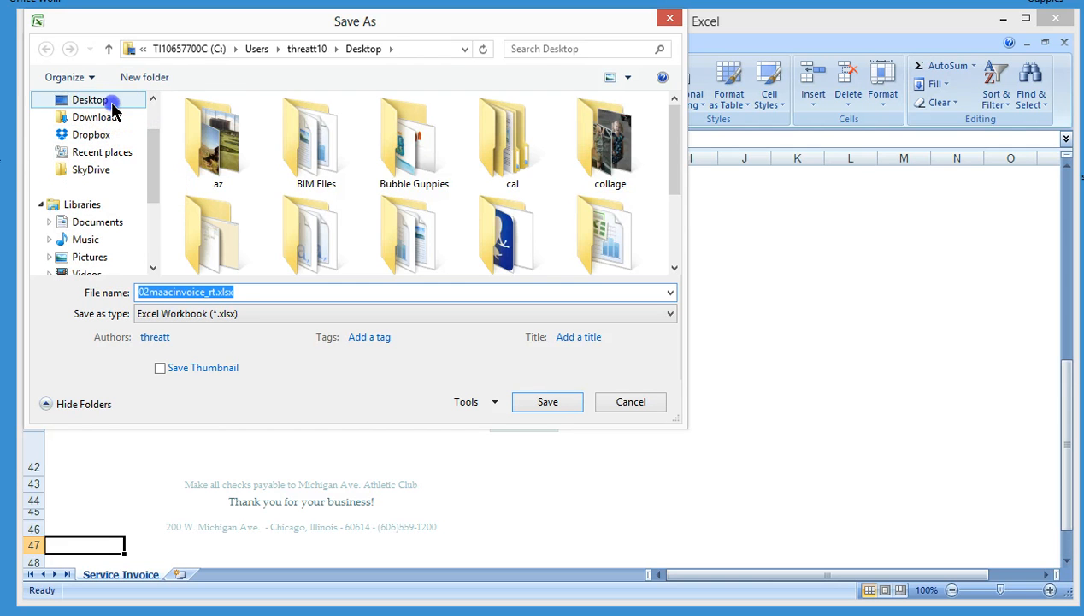
pyautogui.click(137, 99)
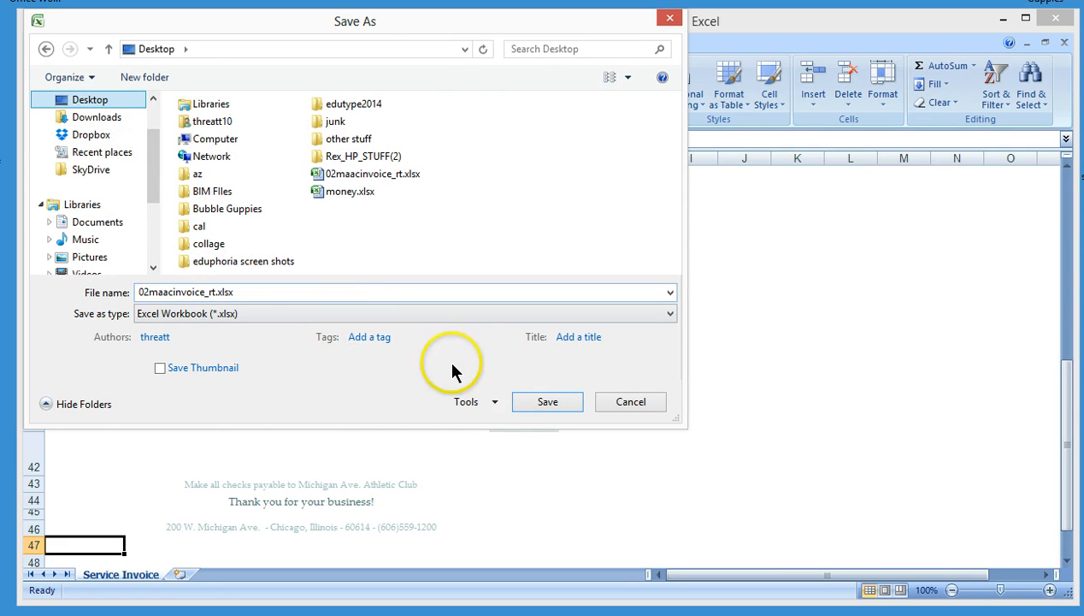
pyautogui.click(563, 407)
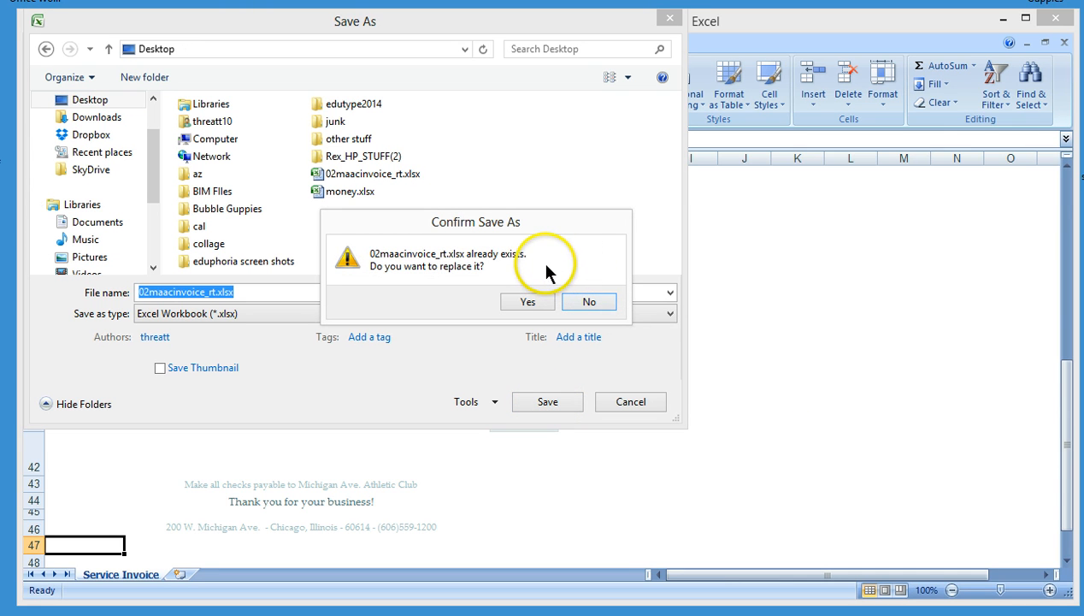
pyautogui.click(527, 301)
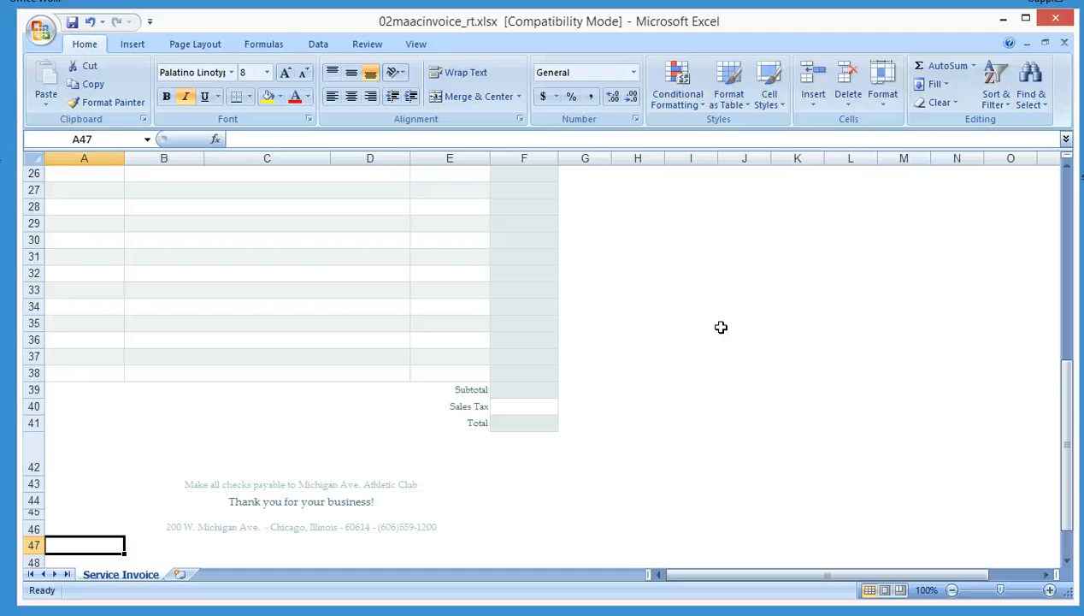
# Close the workbook and exit Excel
pyautogui.click(681, 308)
pyautogui.click(1056, 18)
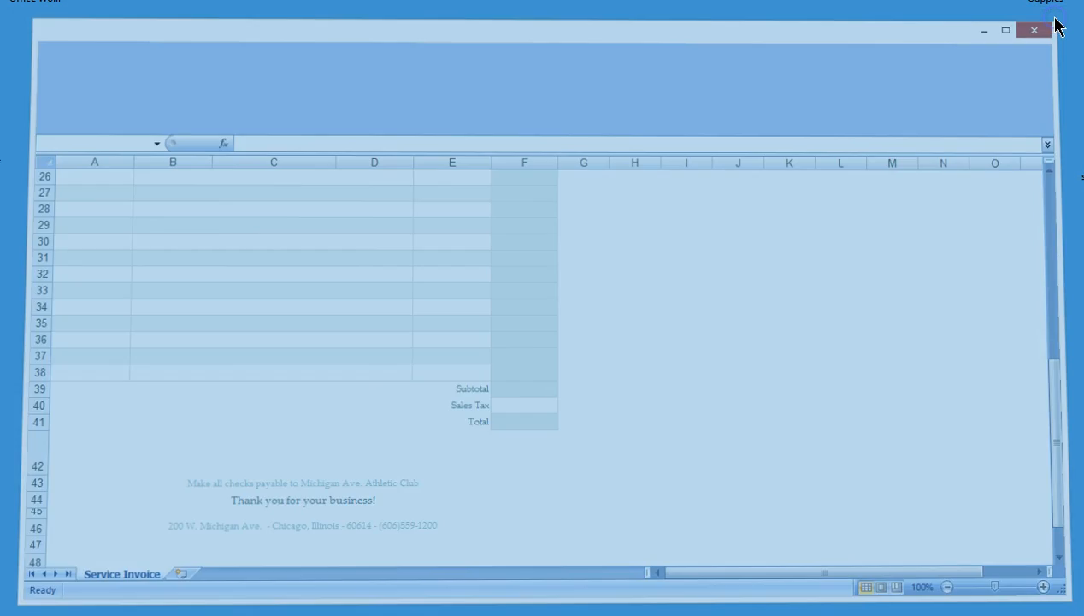